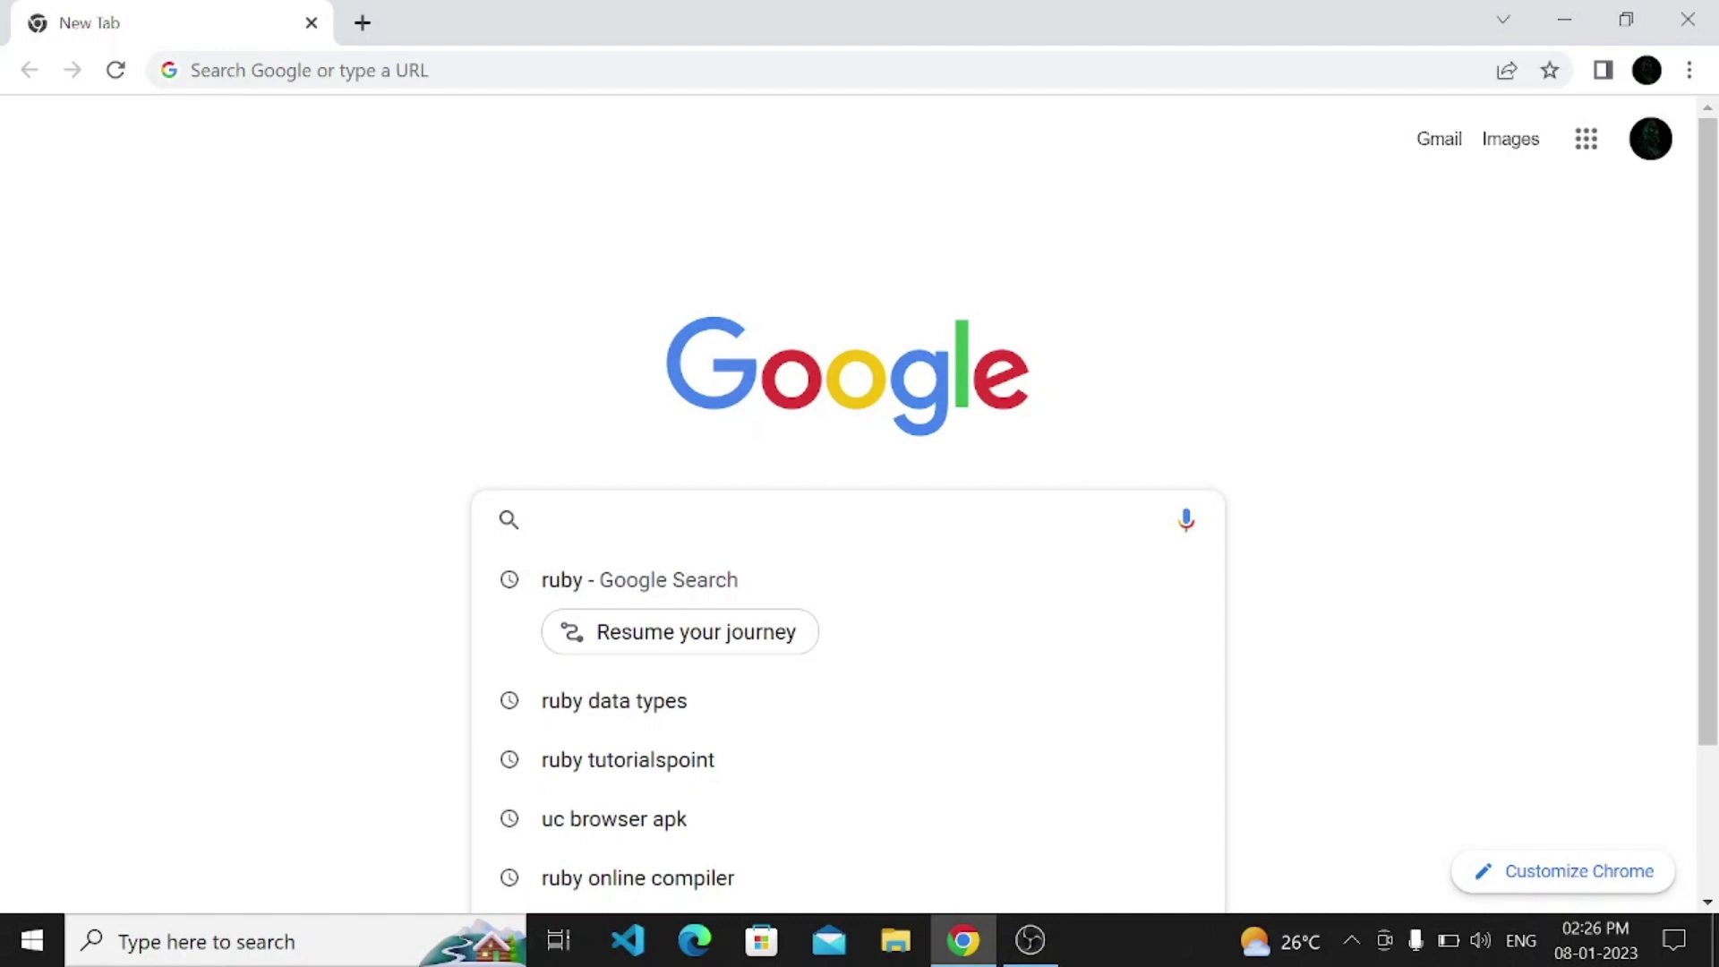
pyautogui.write('ruby')
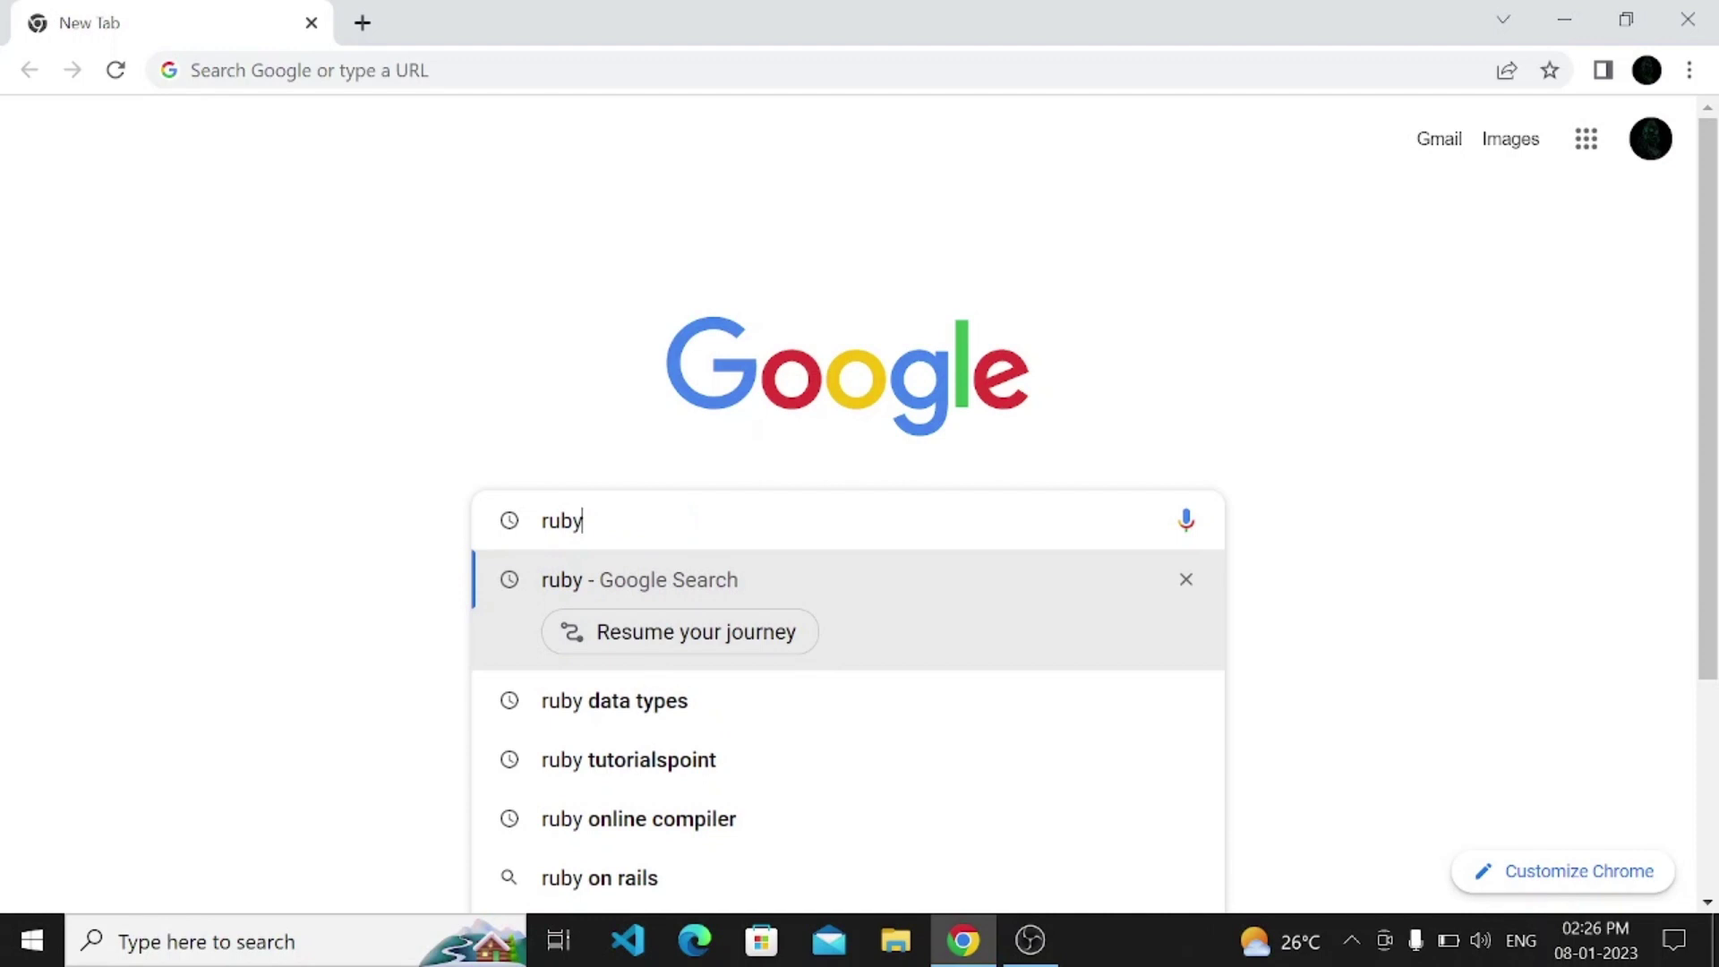
# Search Google for 'ruby tutorialspoint' and open the Ruby Tutorial - Tutorialspoint result.
pyautogui.press('Down')
pyautogui.press('Down')
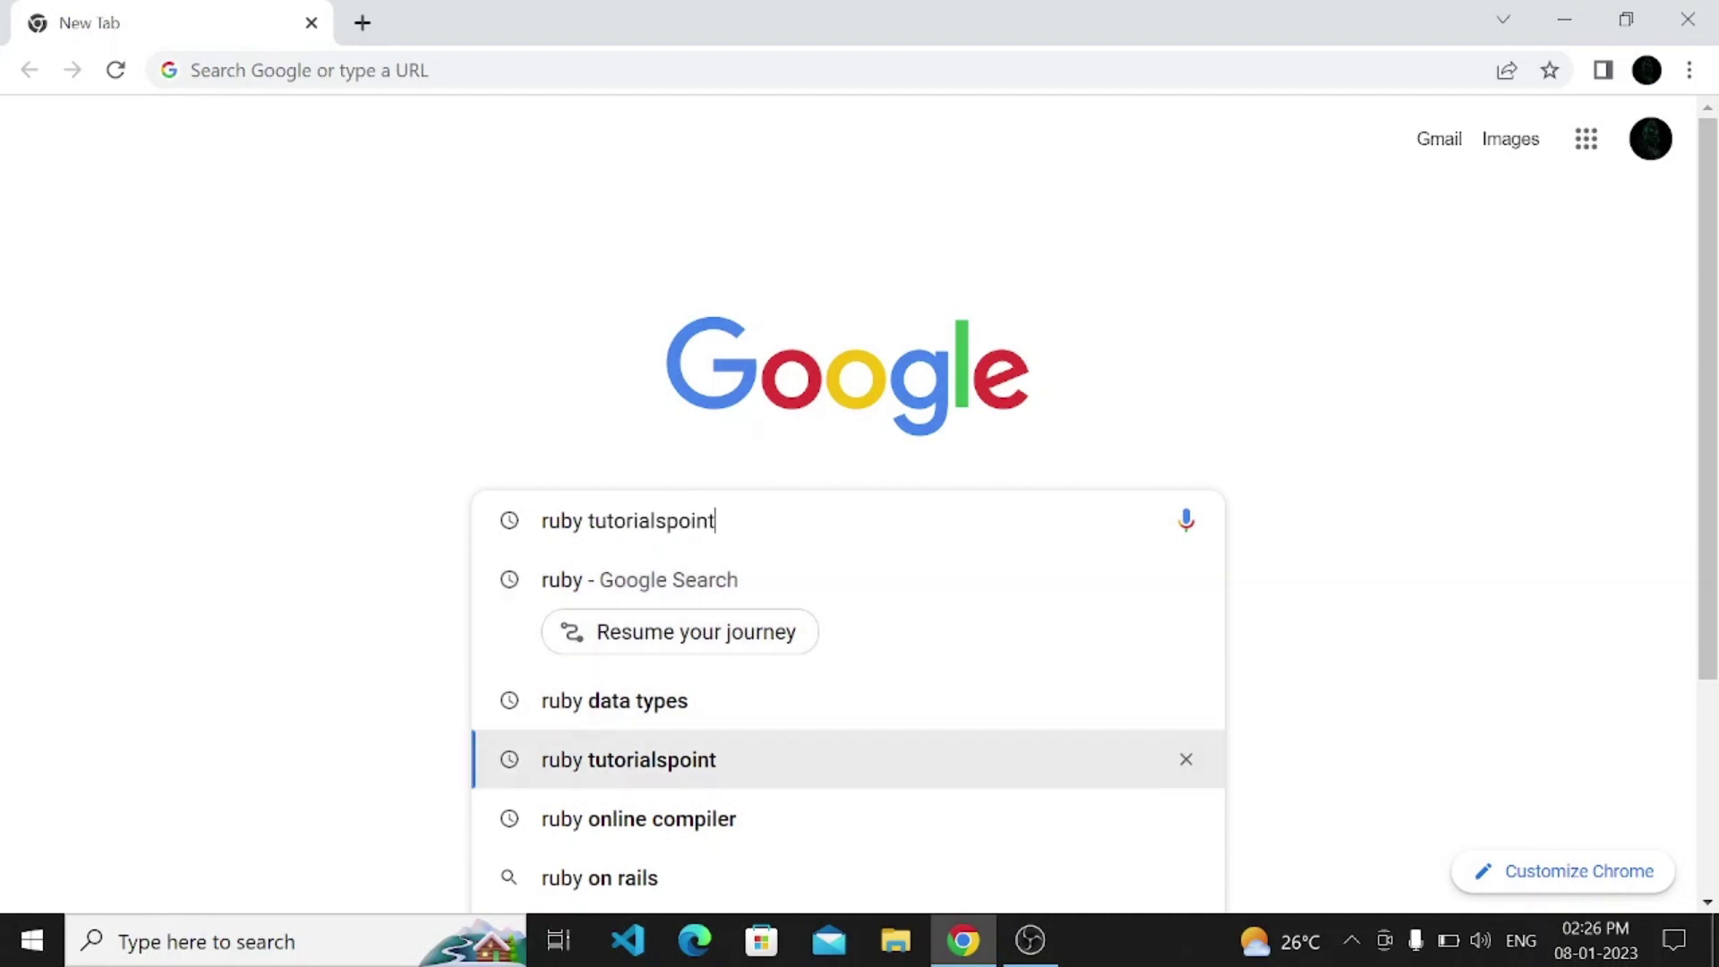
pyautogui.press('Return')
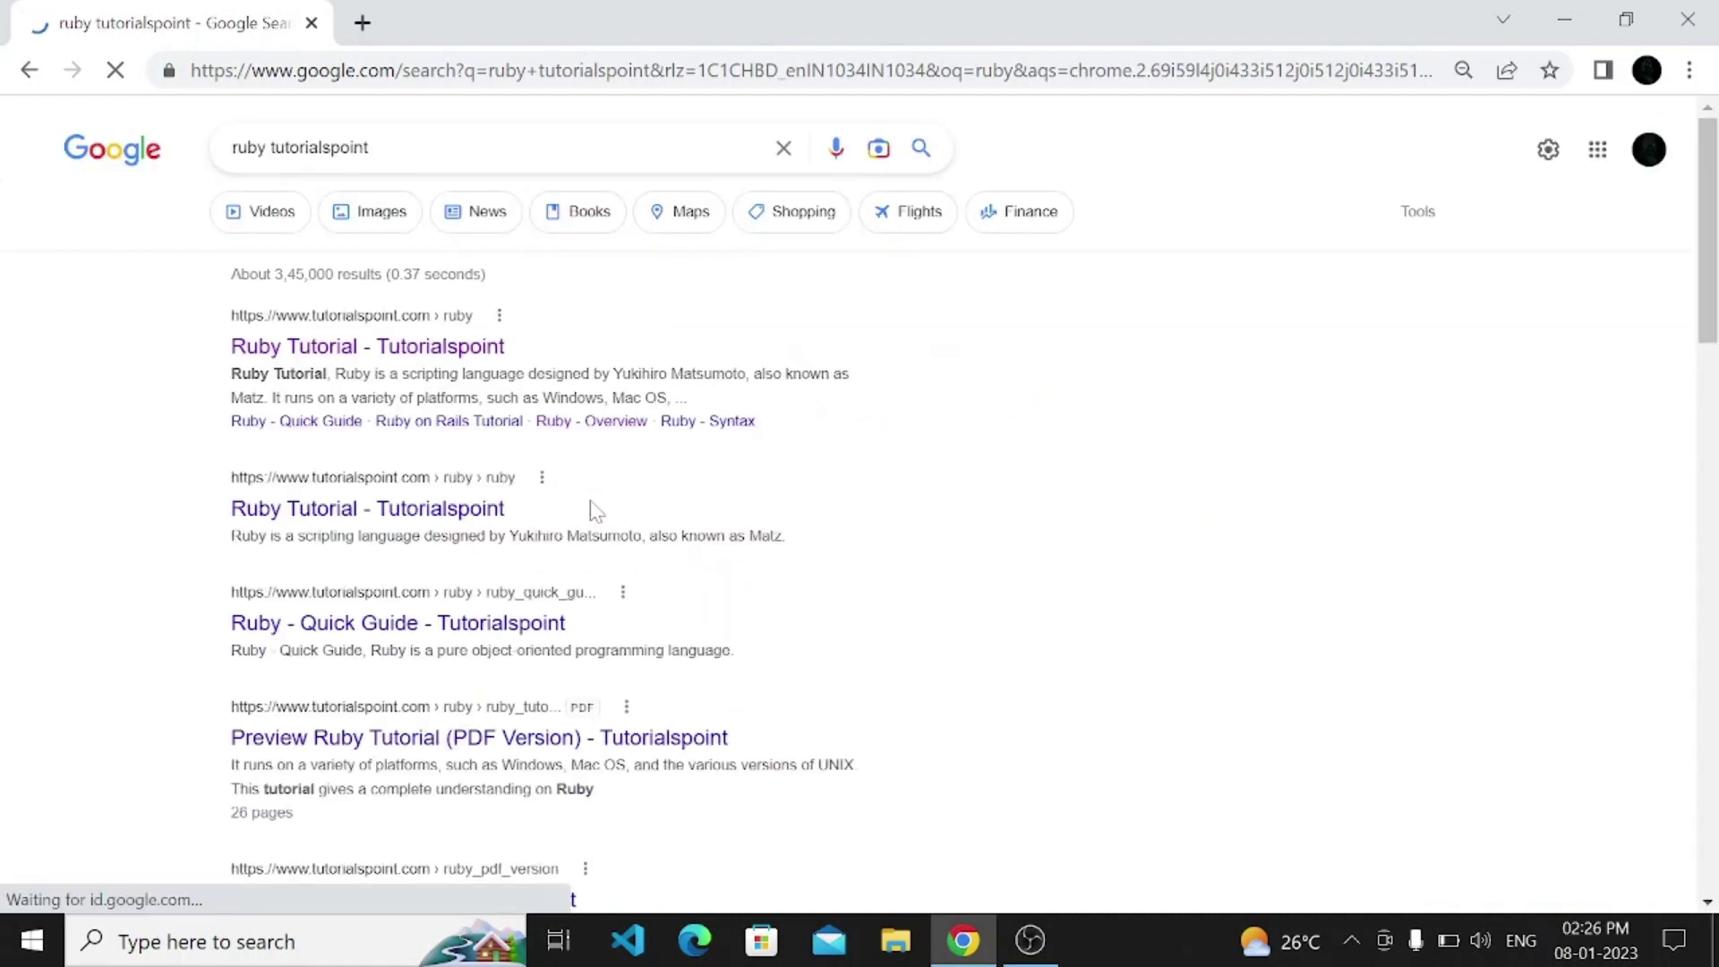
pyautogui.click(439, 350)
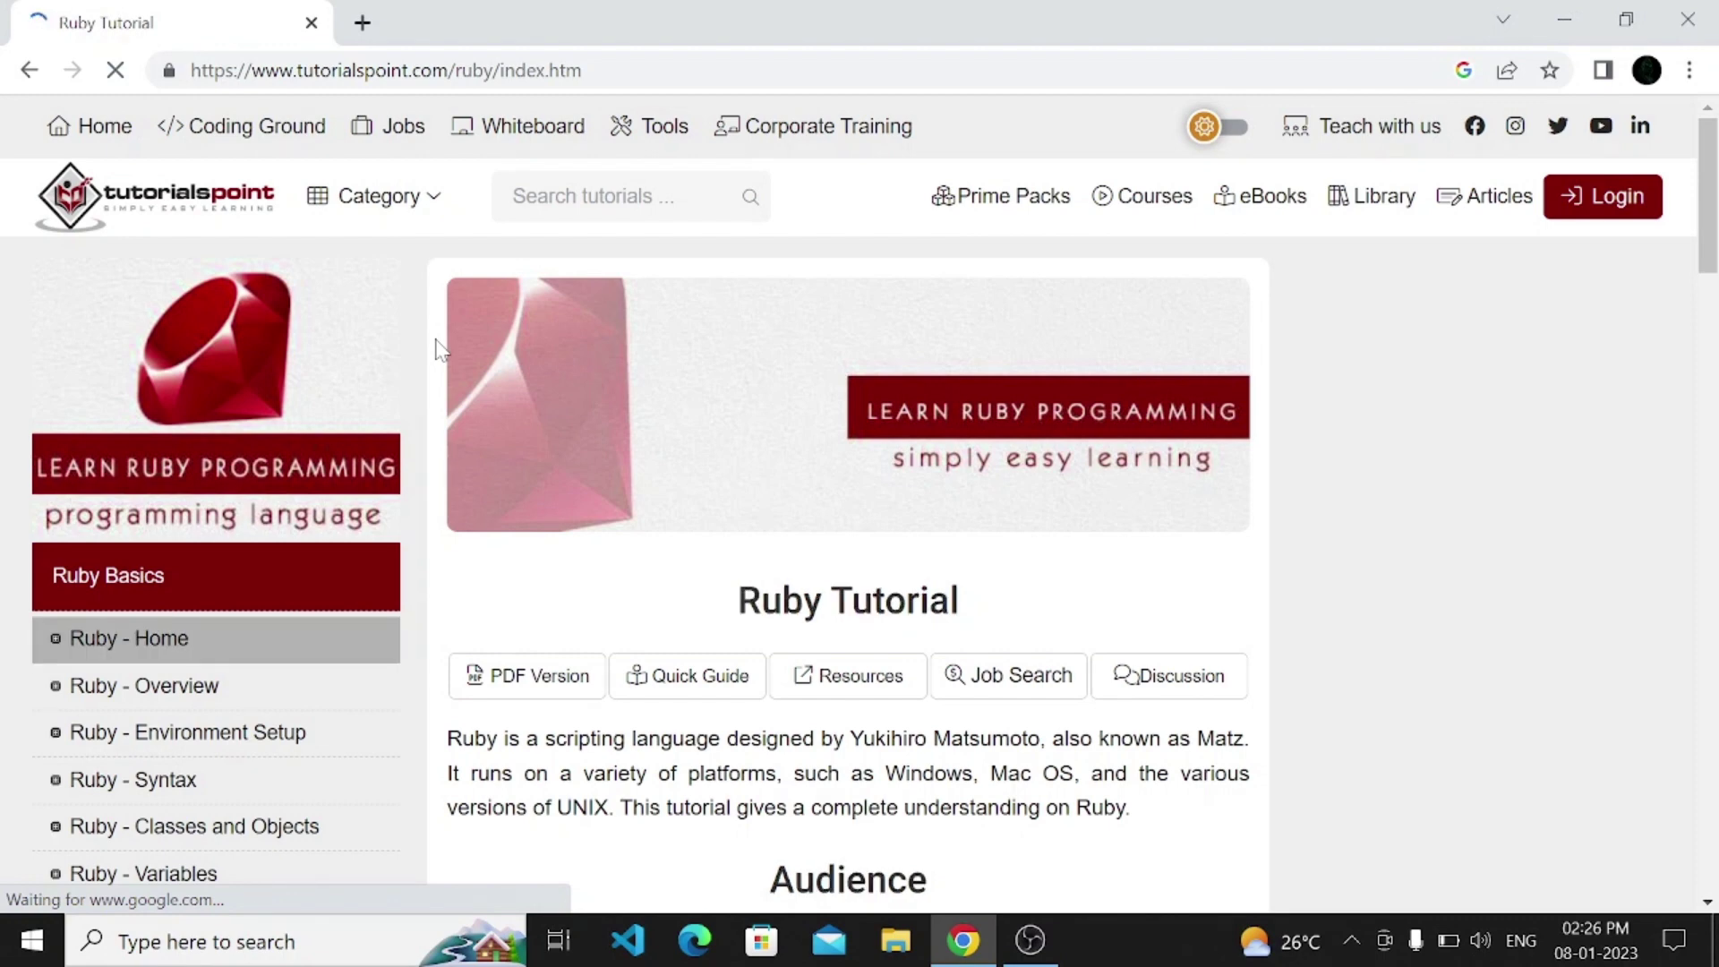
pyautogui.scroll(-1, 440, 351)
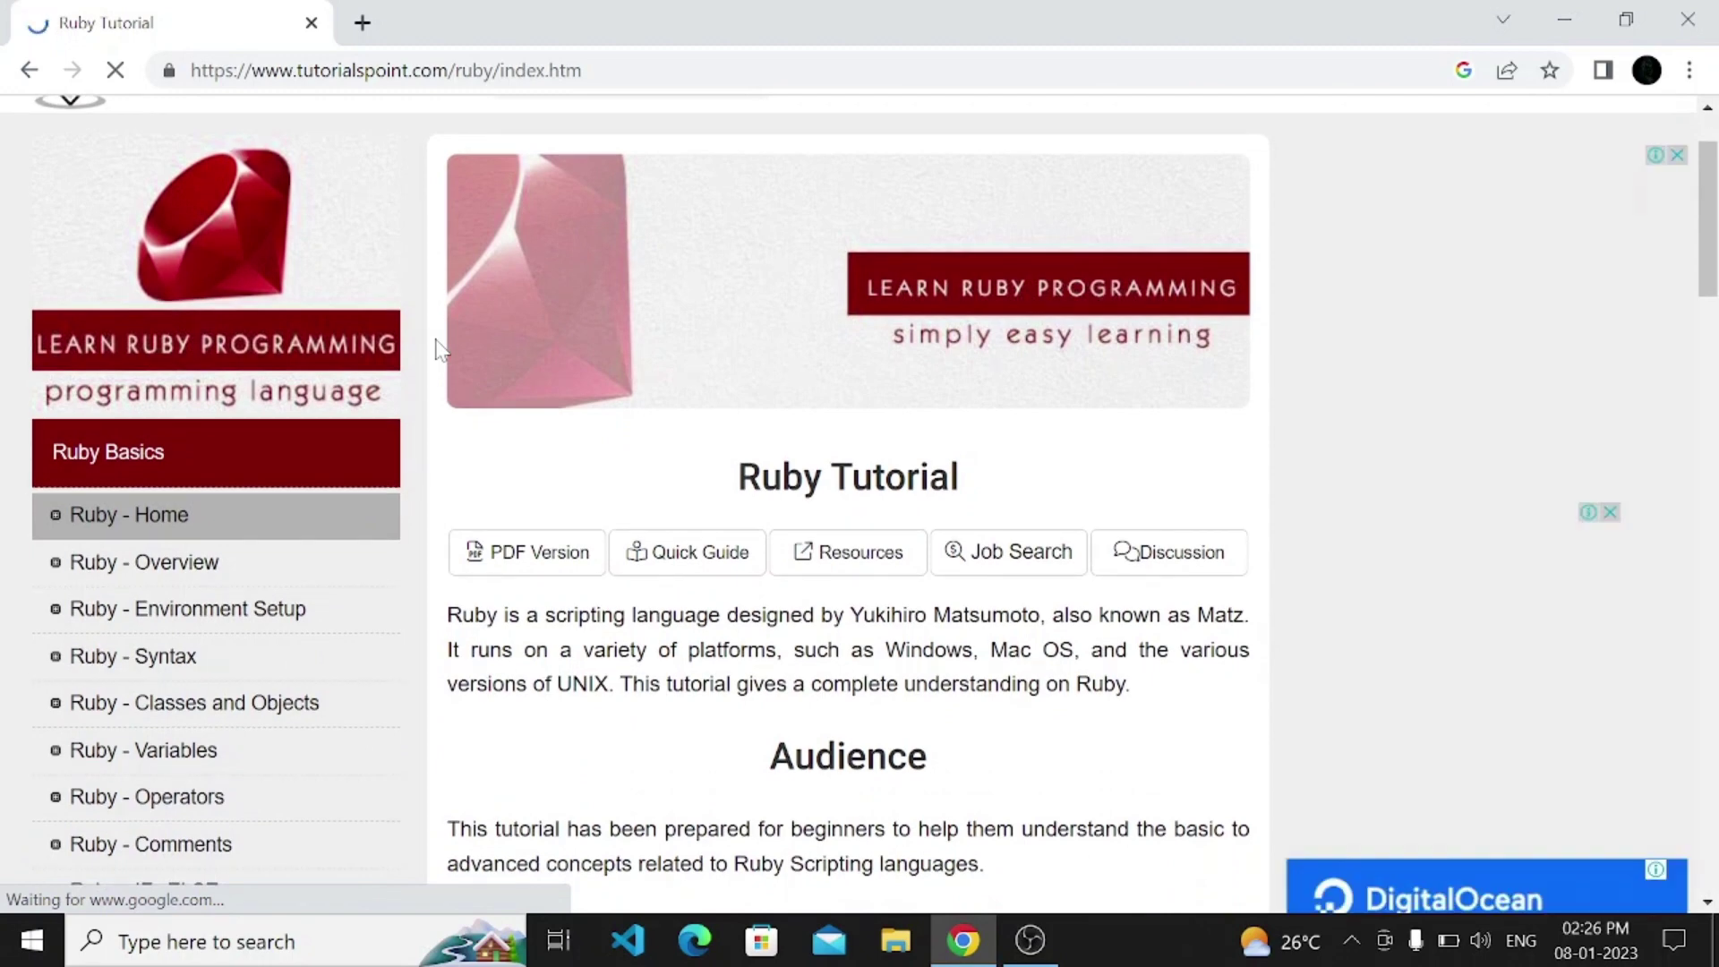
pyautogui.scroll(-1, 163, 445)
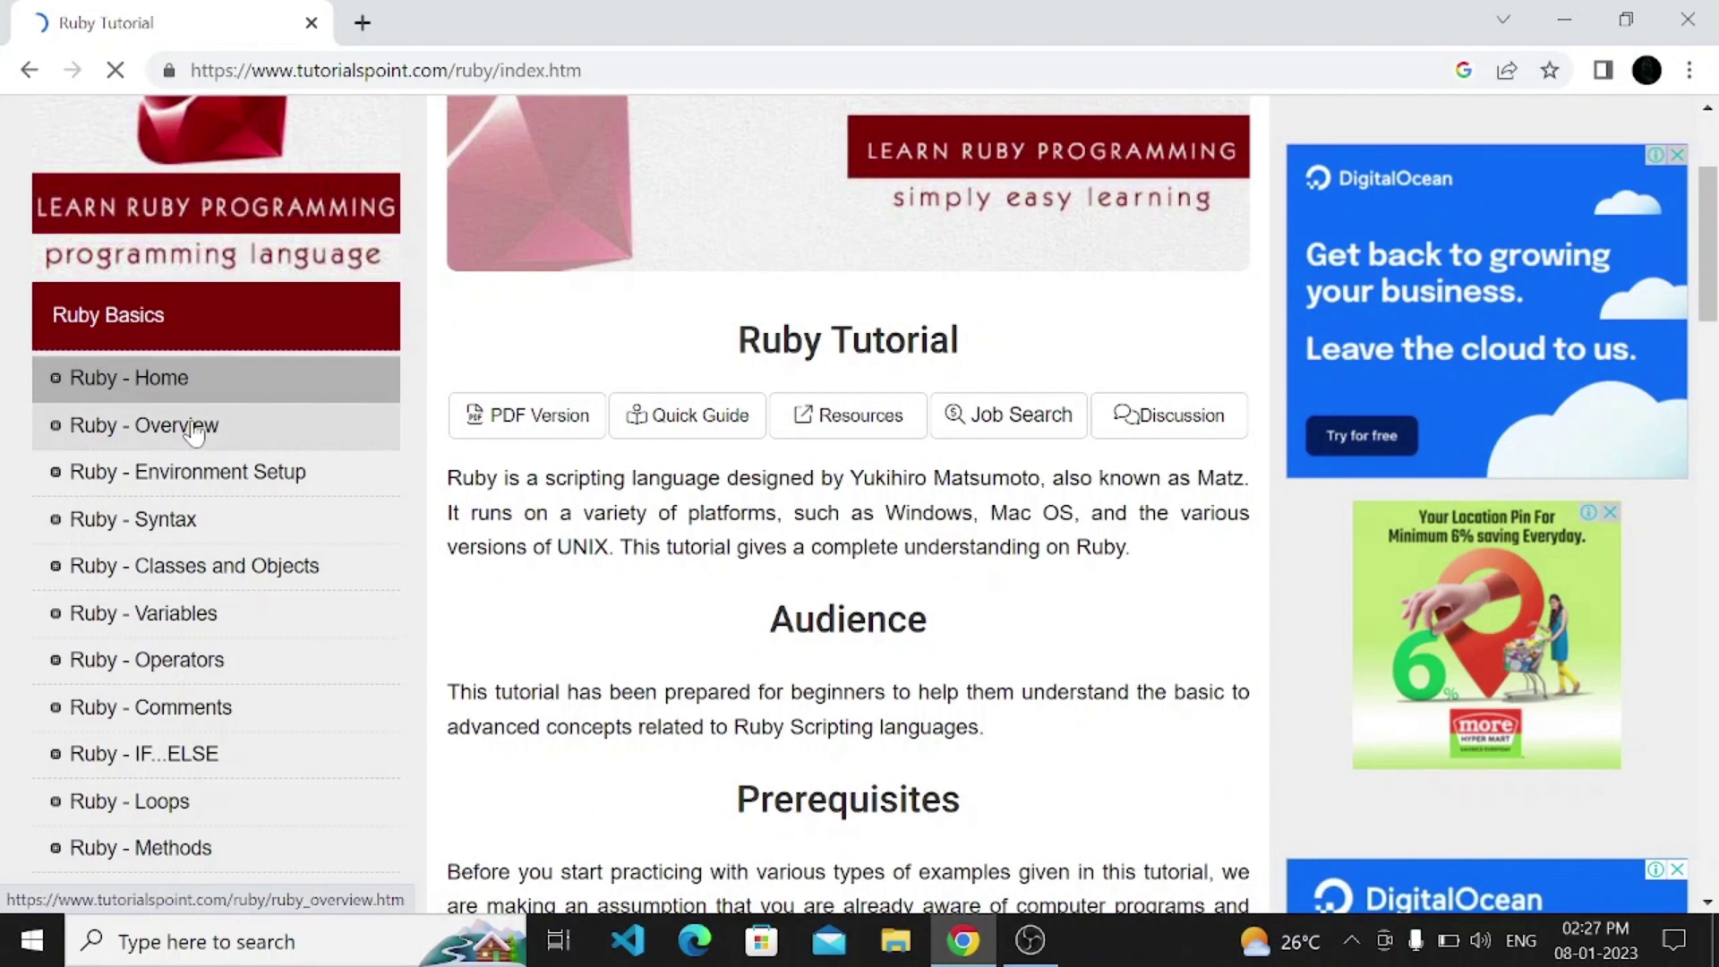
# Open the Ruby - Overview lesson and highlight the phrase 'Ruby is a pure object-oriented'.
pyautogui.click(193, 428)
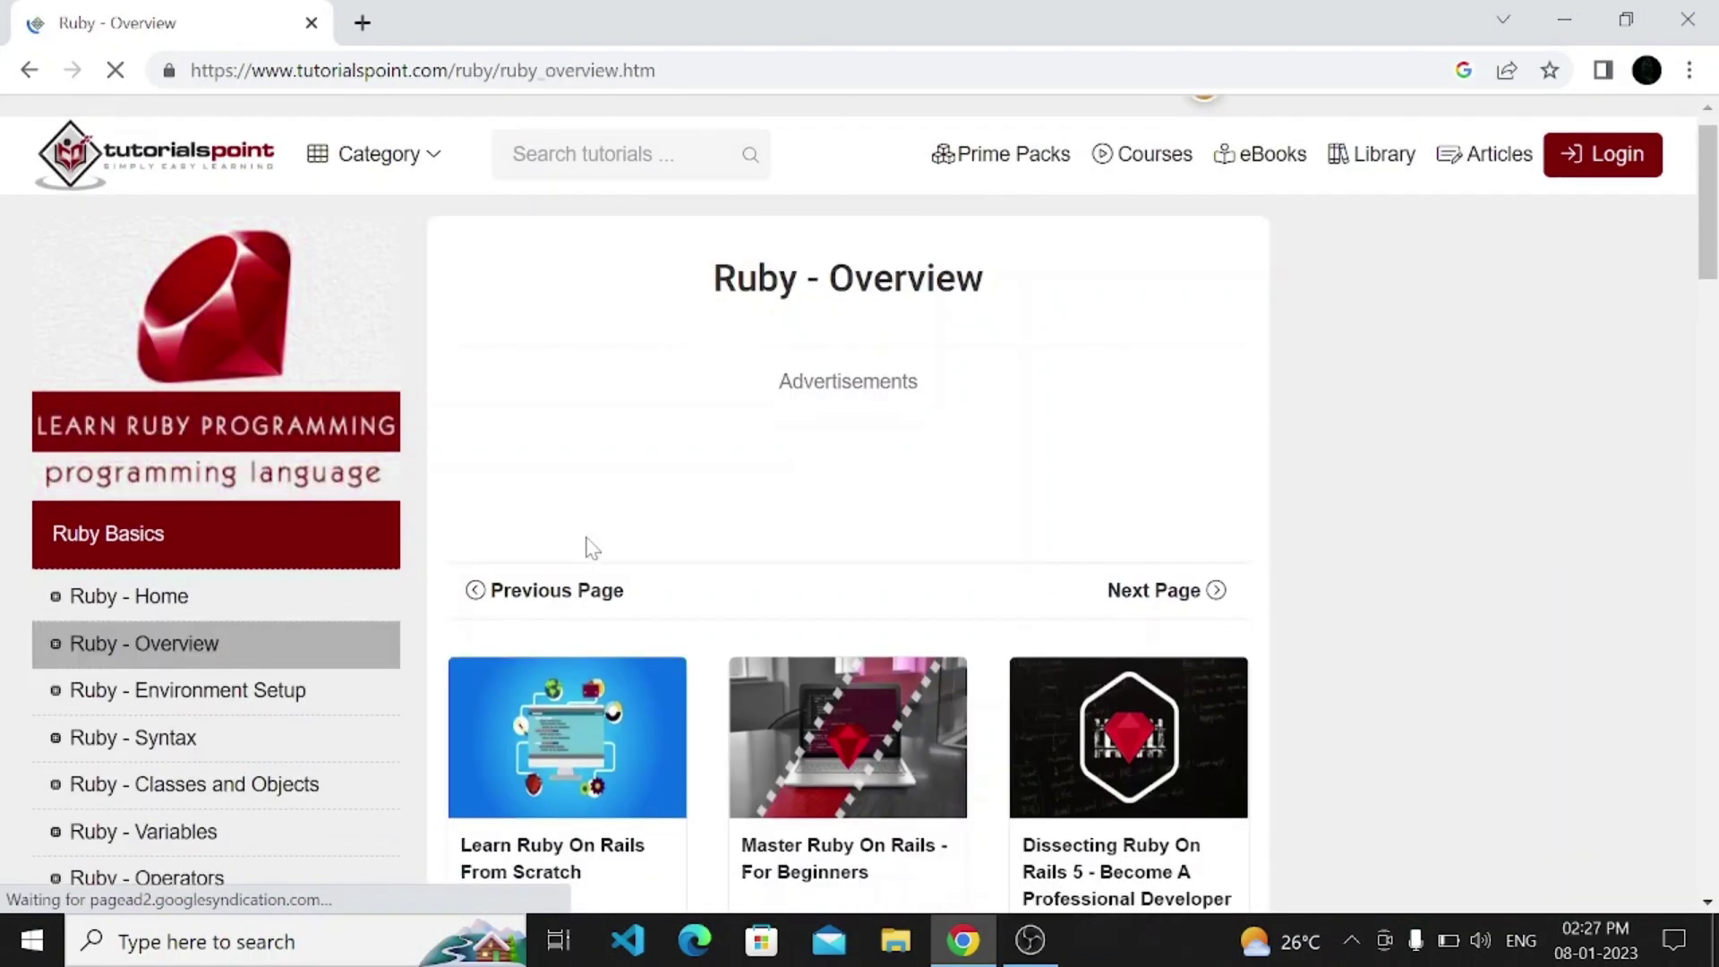
pyautogui.scroll(-1, 585, 546)
pyautogui.scroll(-2, 586, 547)
pyautogui.scroll(-3, 585, 547)
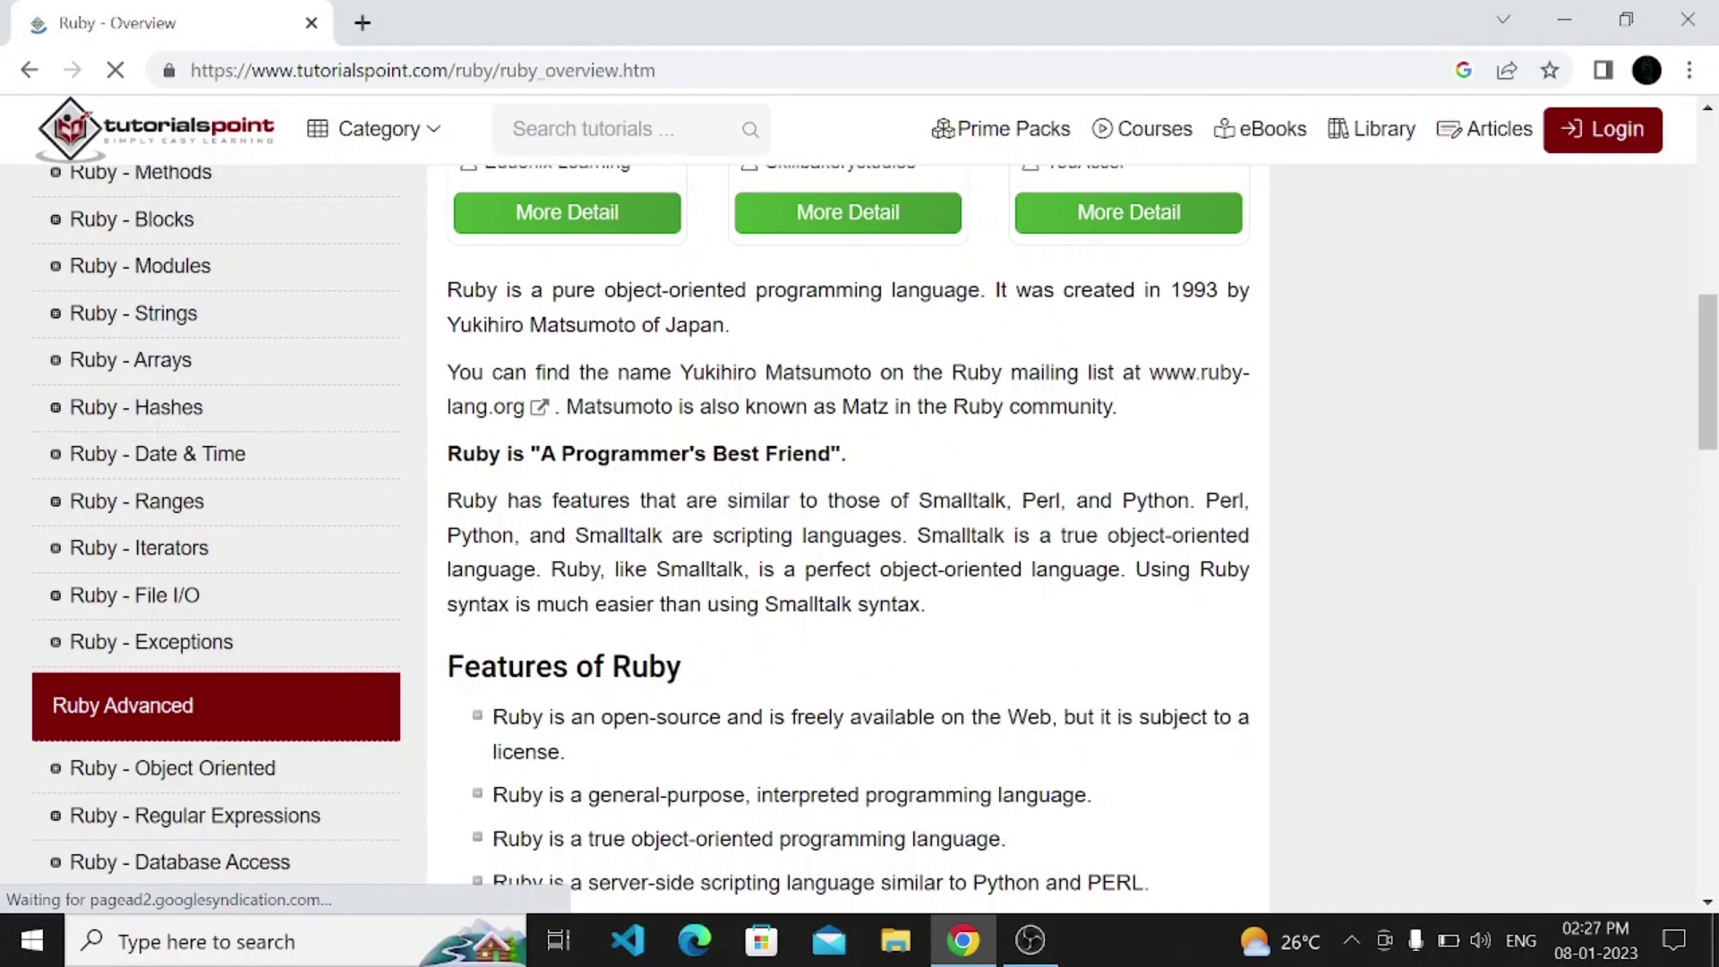
pyautogui.moveTo(447, 290); pyautogui.dragTo(755, 307)
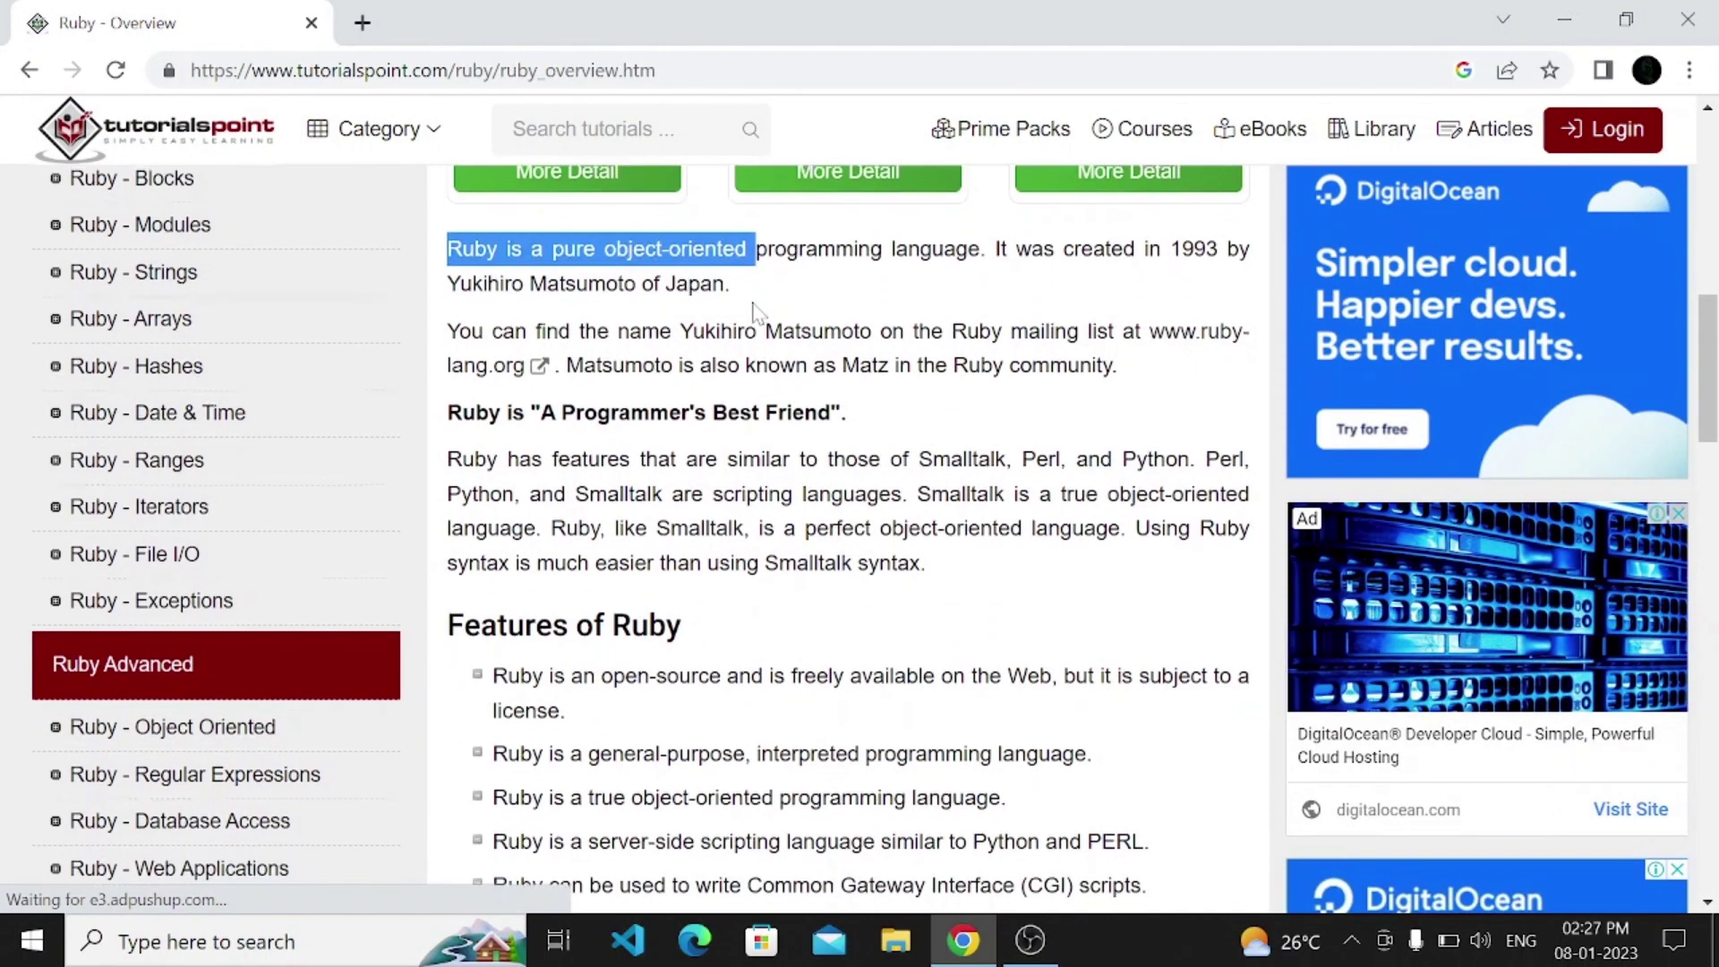
pyautogui.click(839, 393)
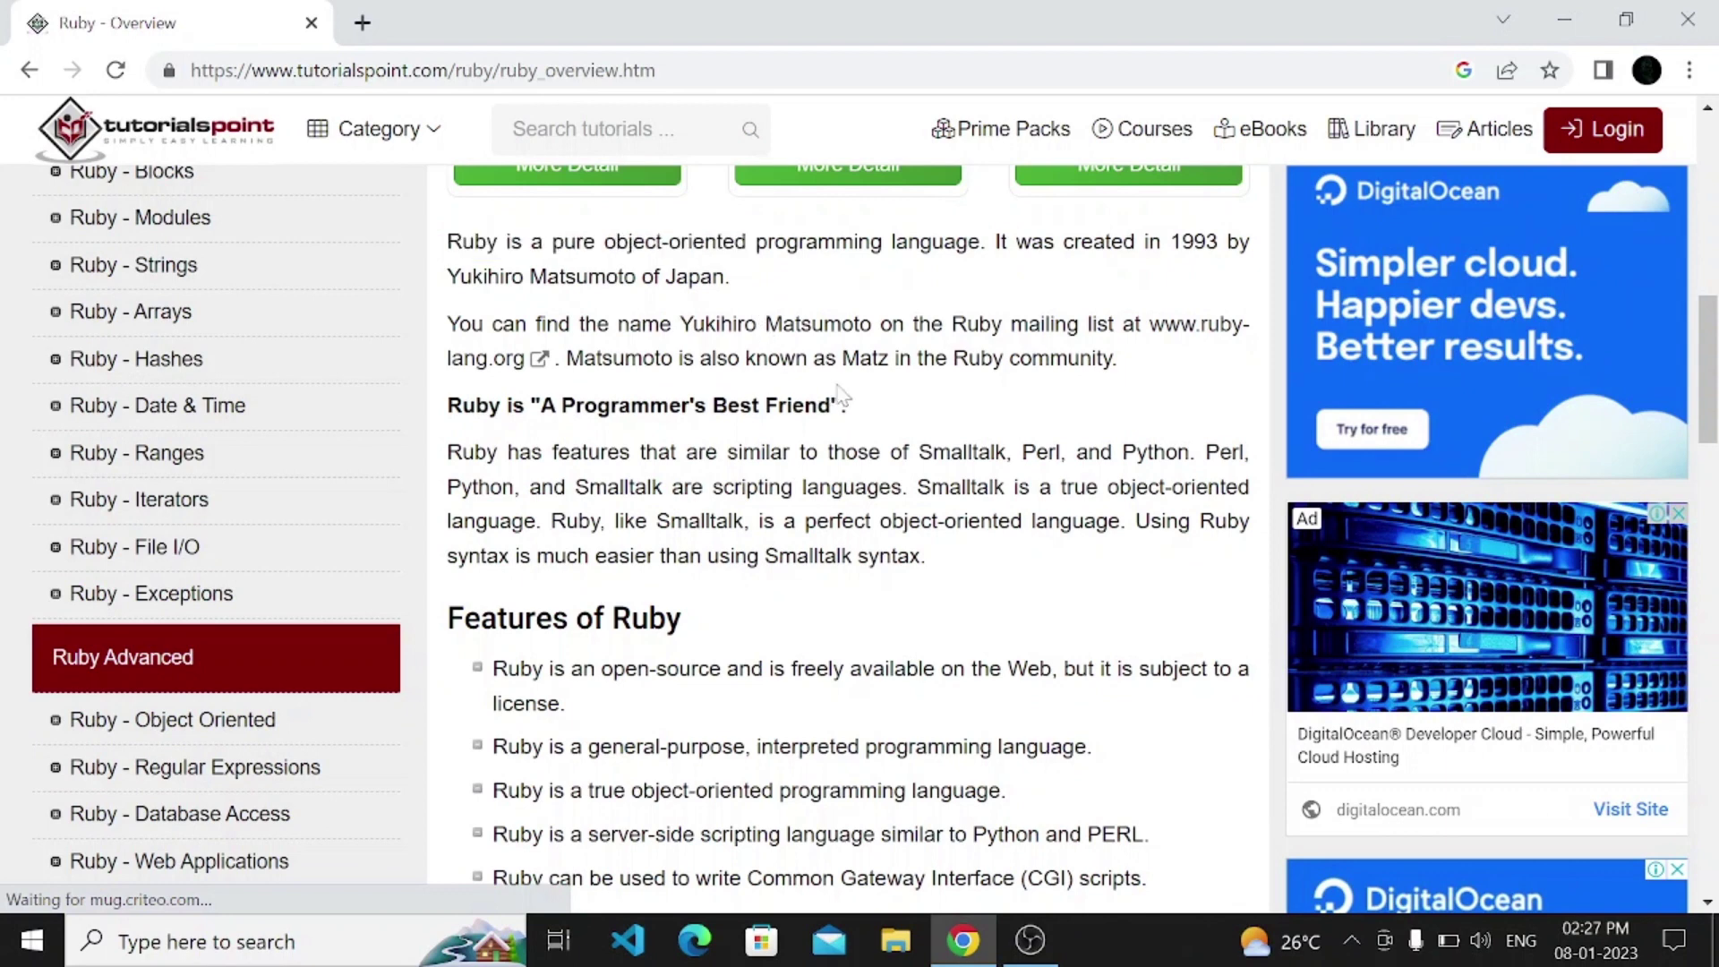
# Highlight the 1993 creation sentence and the name Yukihiro in the introduction.
pyautogui.moveTo(1166, 244); pyautogui.dragTo(728, 279)
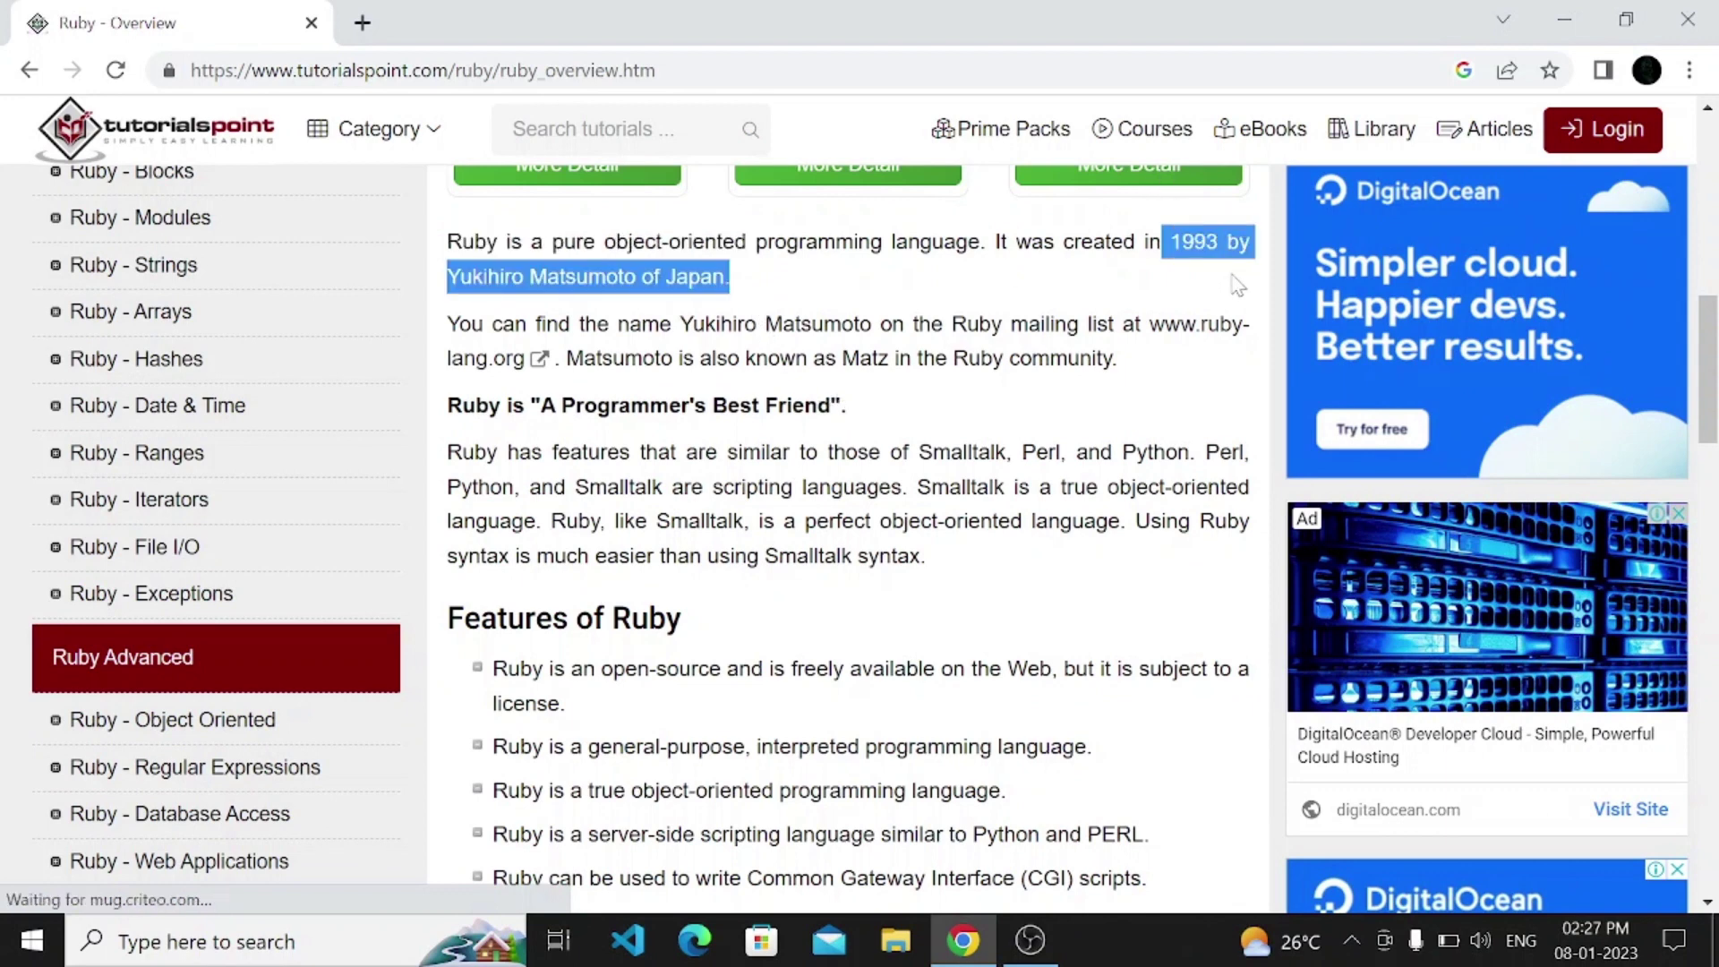
pyautogui.click(628, 299)
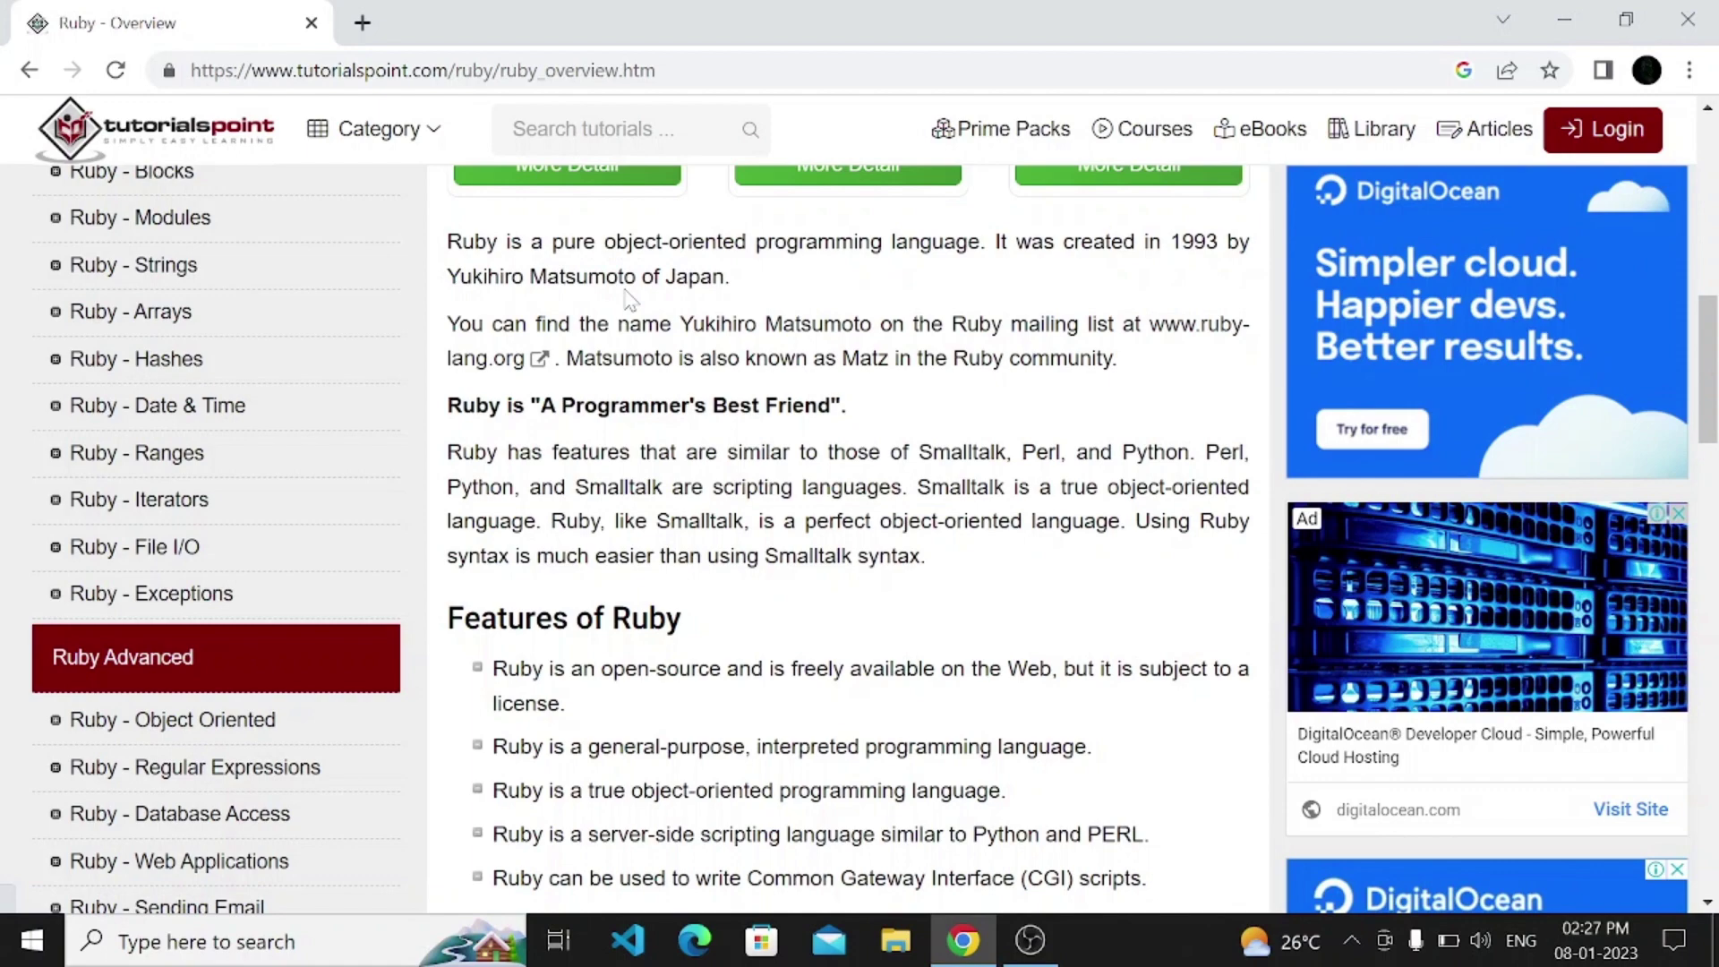
pyautogui.doubleClick(453, 279)
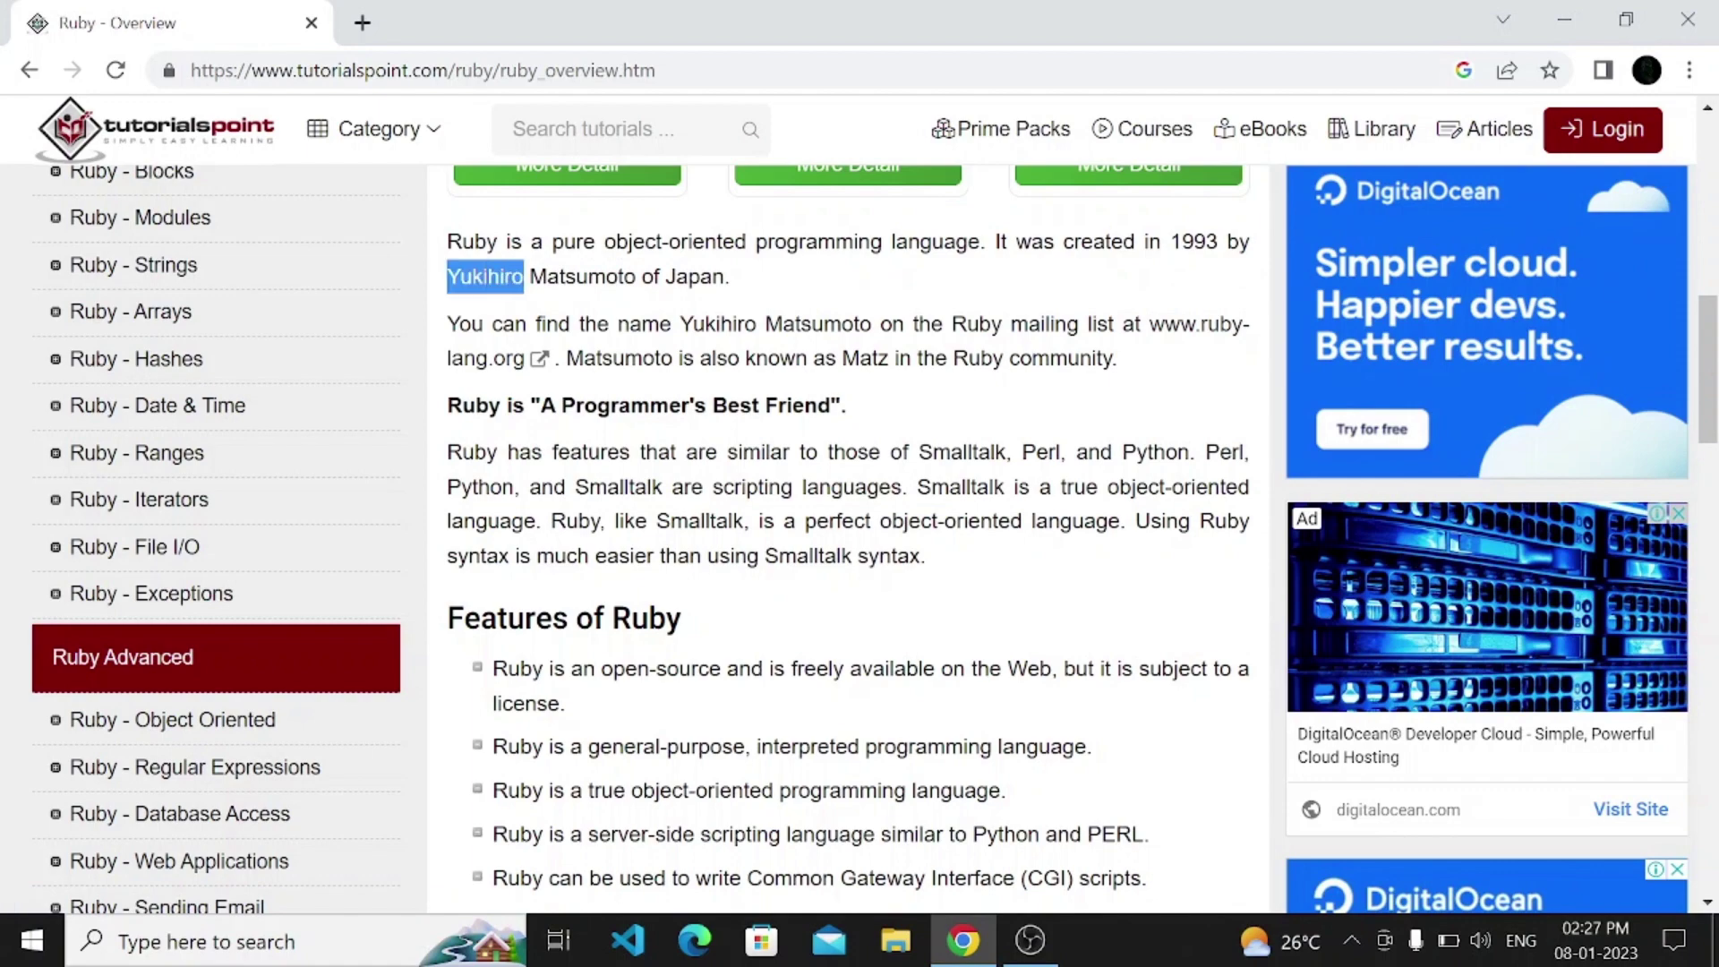
pyautogui.scroll(-1, 678, 598)
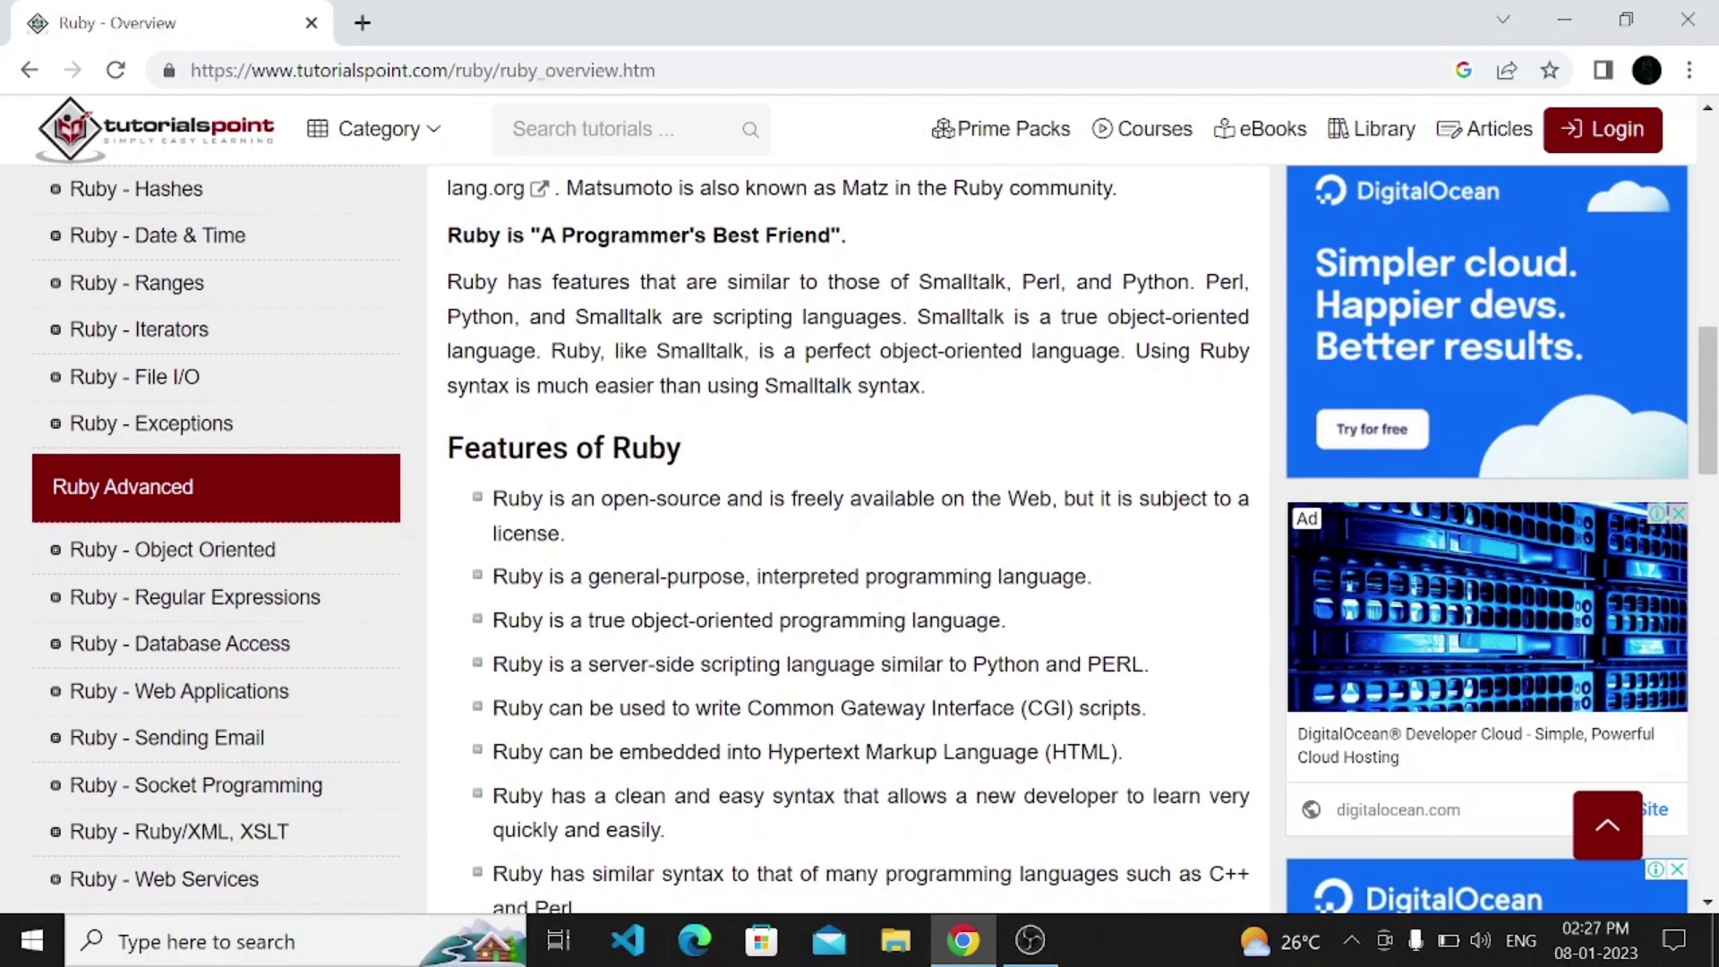
pyautogui.scroll(-1, 678, 600)
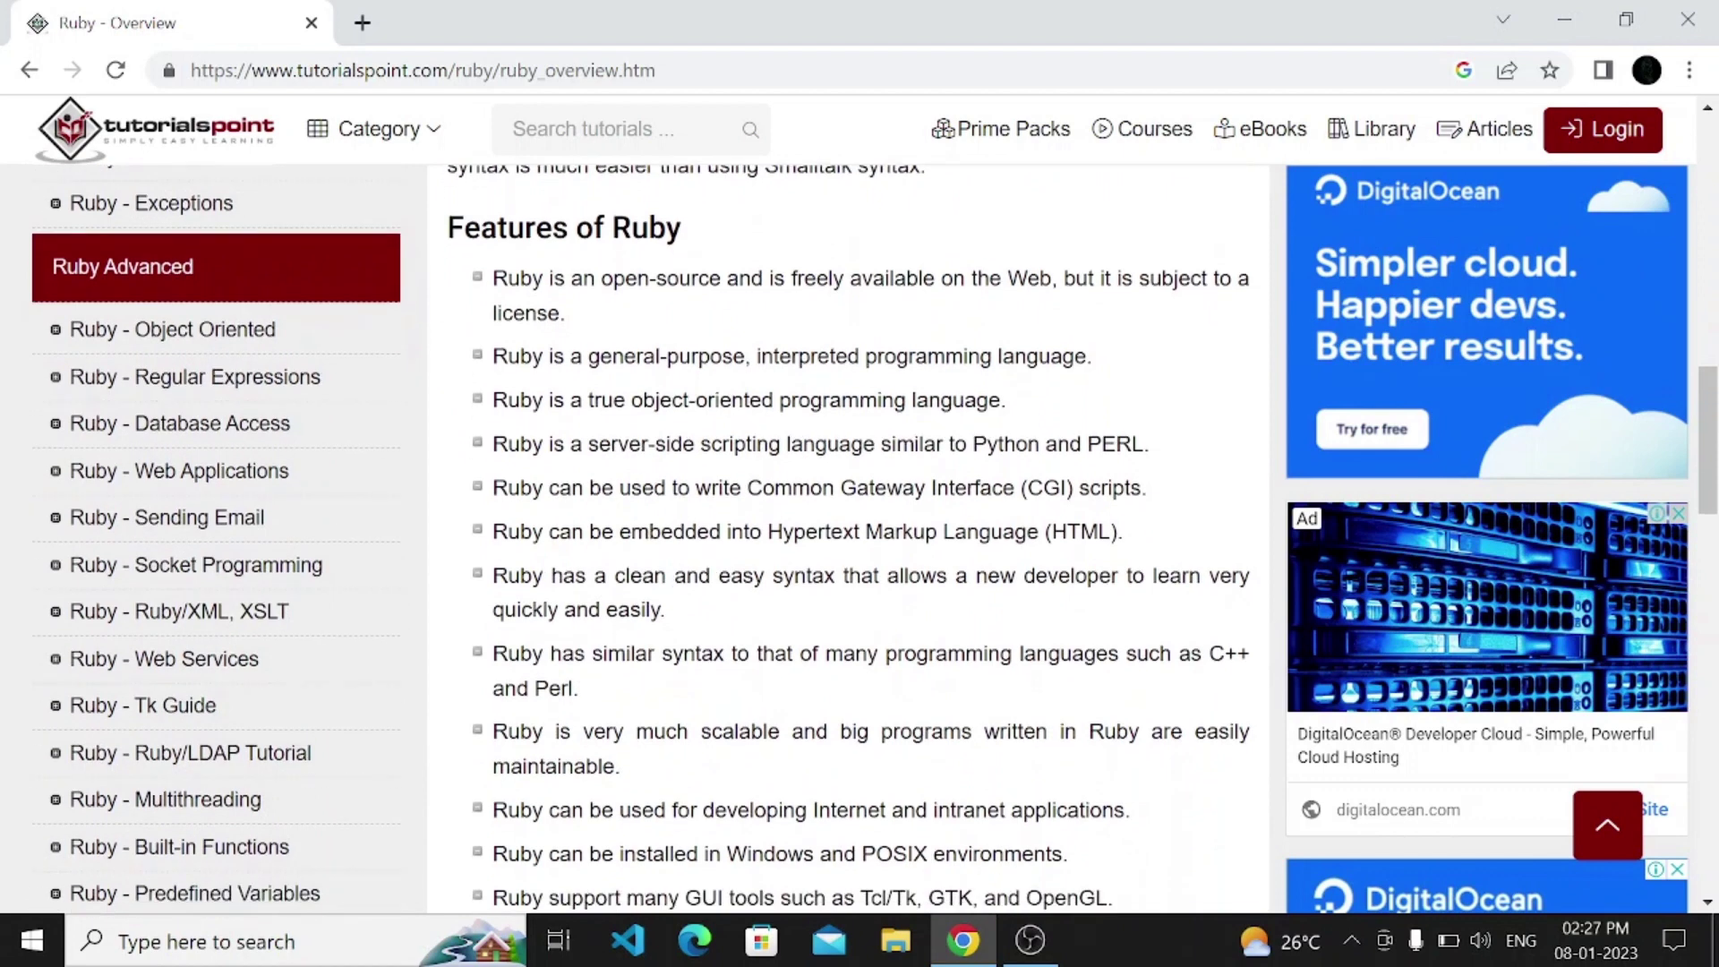
pyautogui.doubleClick(586, 355)
pyautogui.click(676, 384)
pyautogui.moveTo(586, 443); pyautogui.dragTo(873, 459)
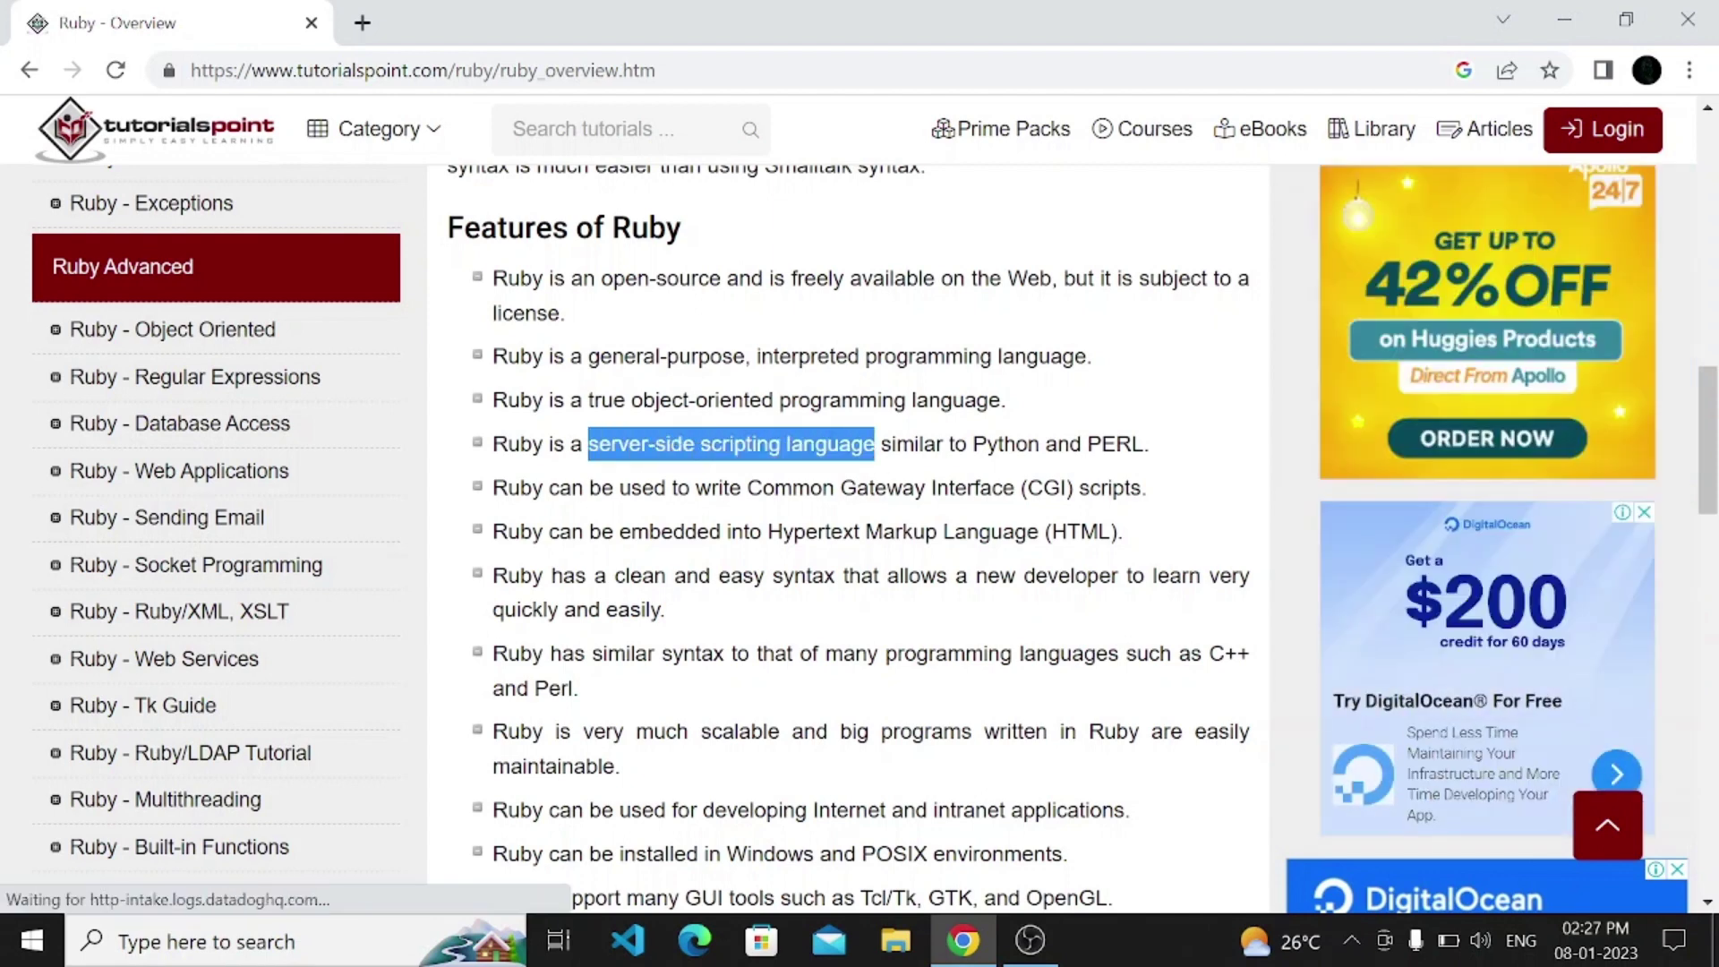
pyautogui.doubleClick(1005, 443)
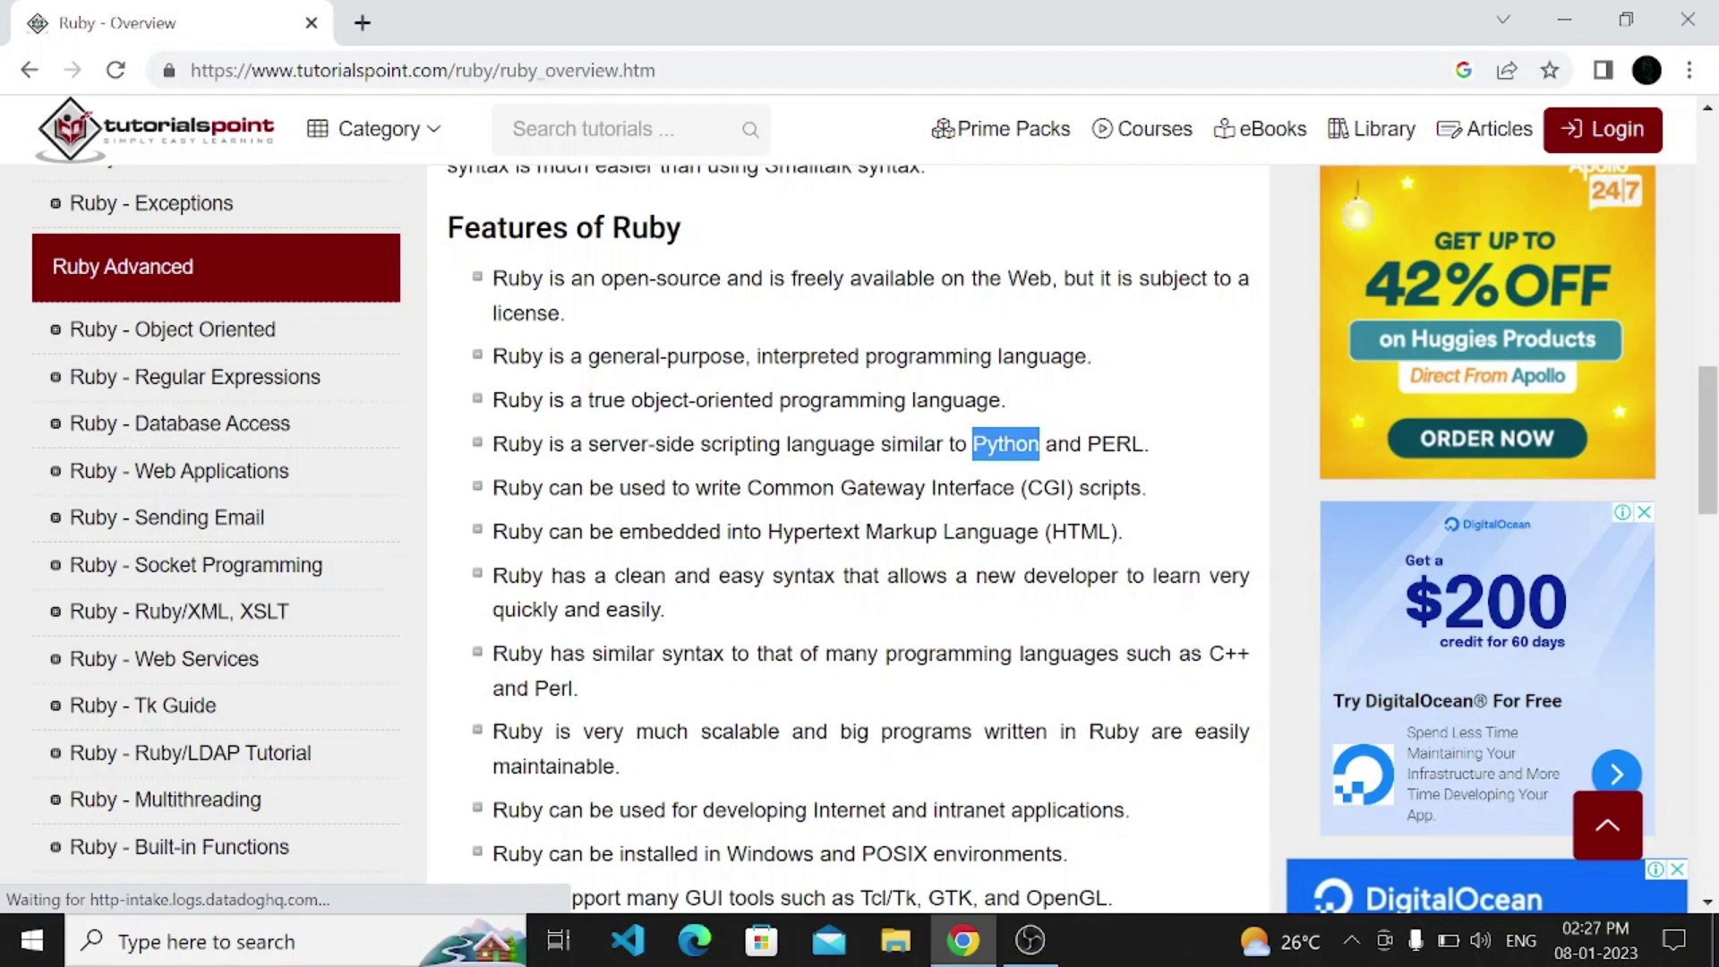
pyautogui.scroll(-1, 808, 538)
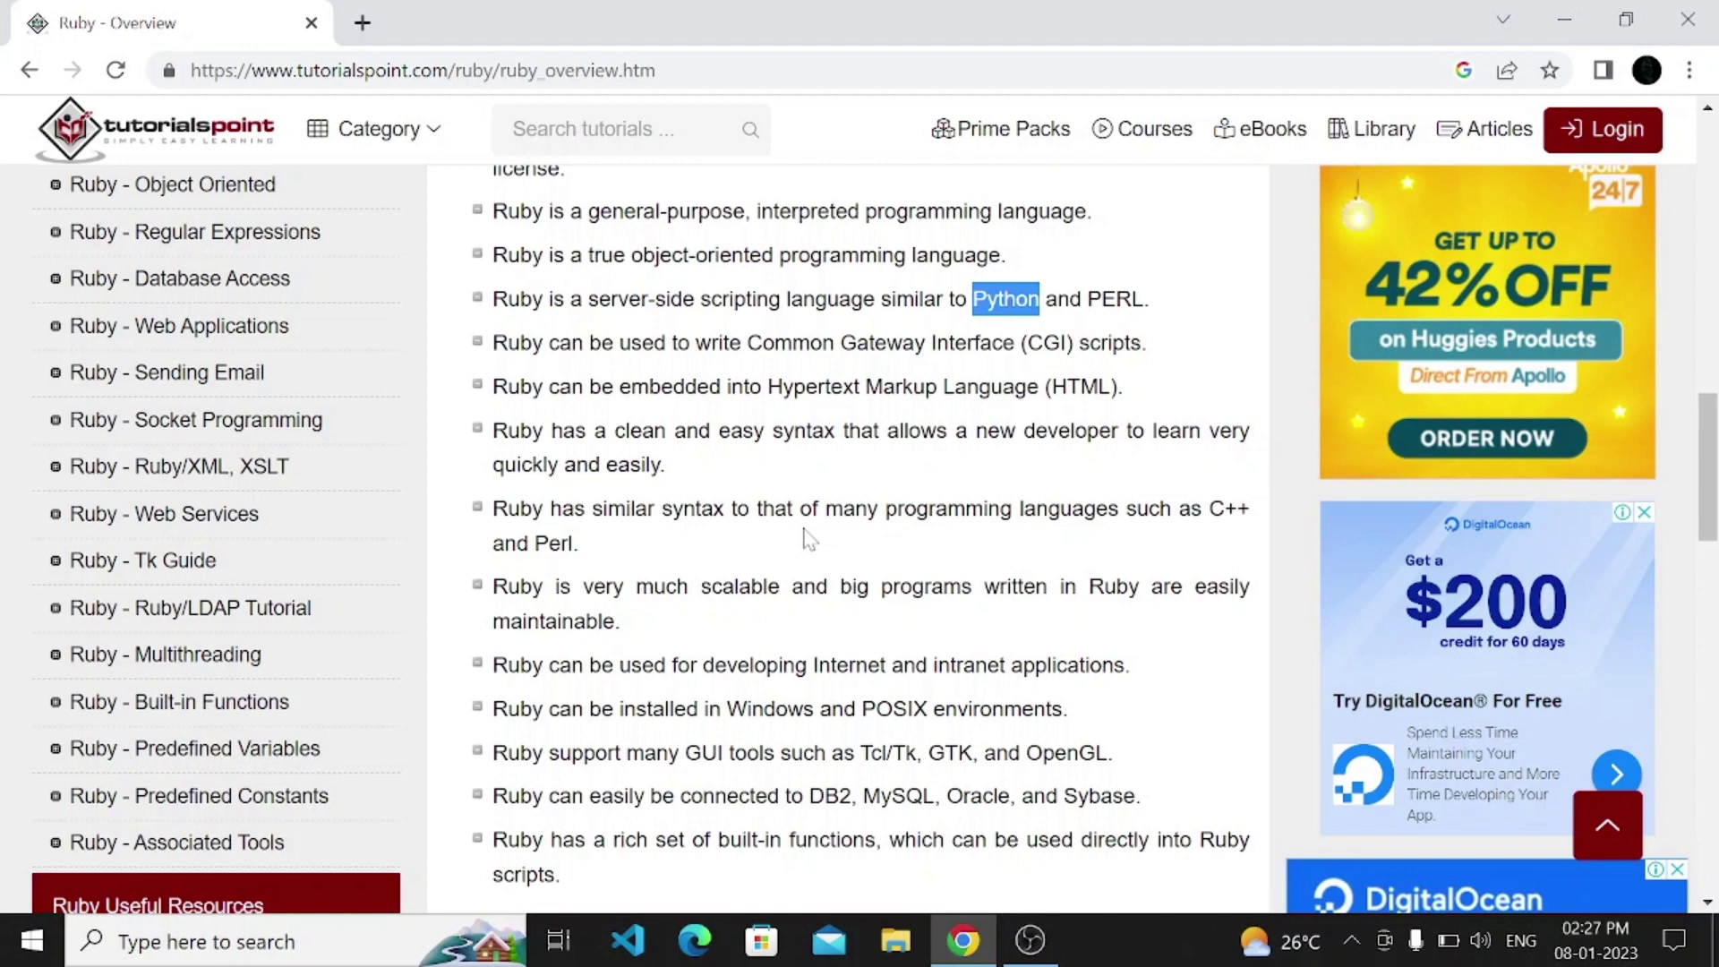
pyautogui.scroll(-1, 806, 537)
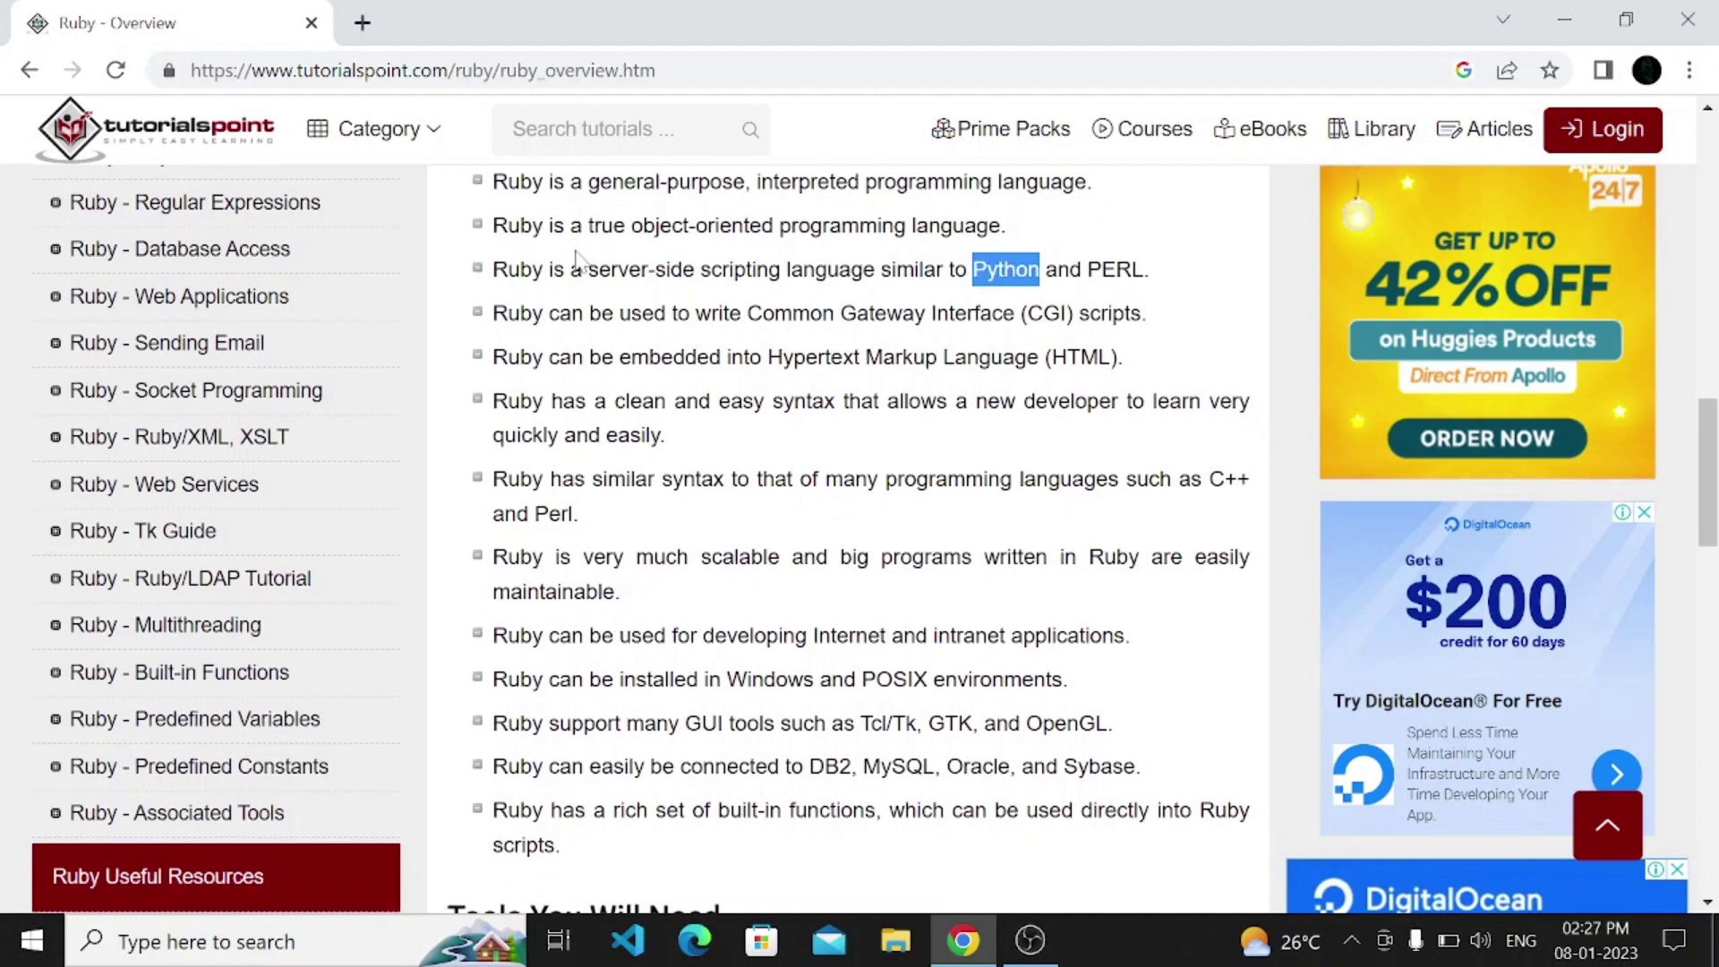
pyautogui.moveTo(572, 226); pyautogui.dragTo(649, 358)
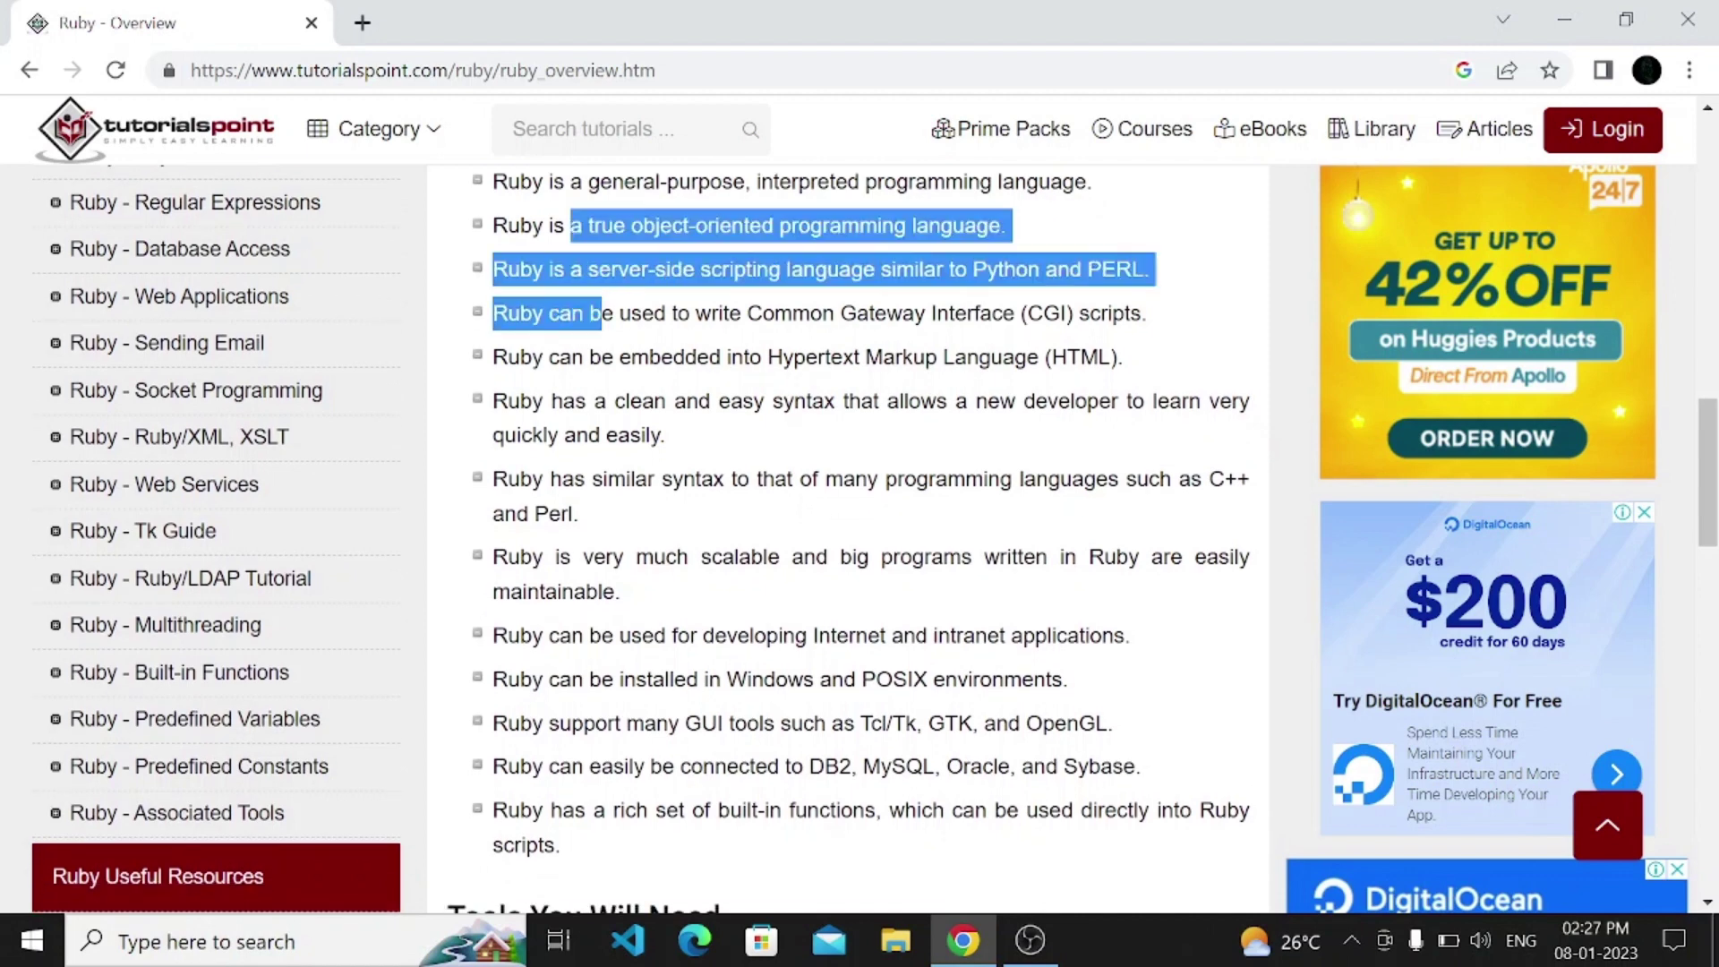
pyautogui.click(813, 348)
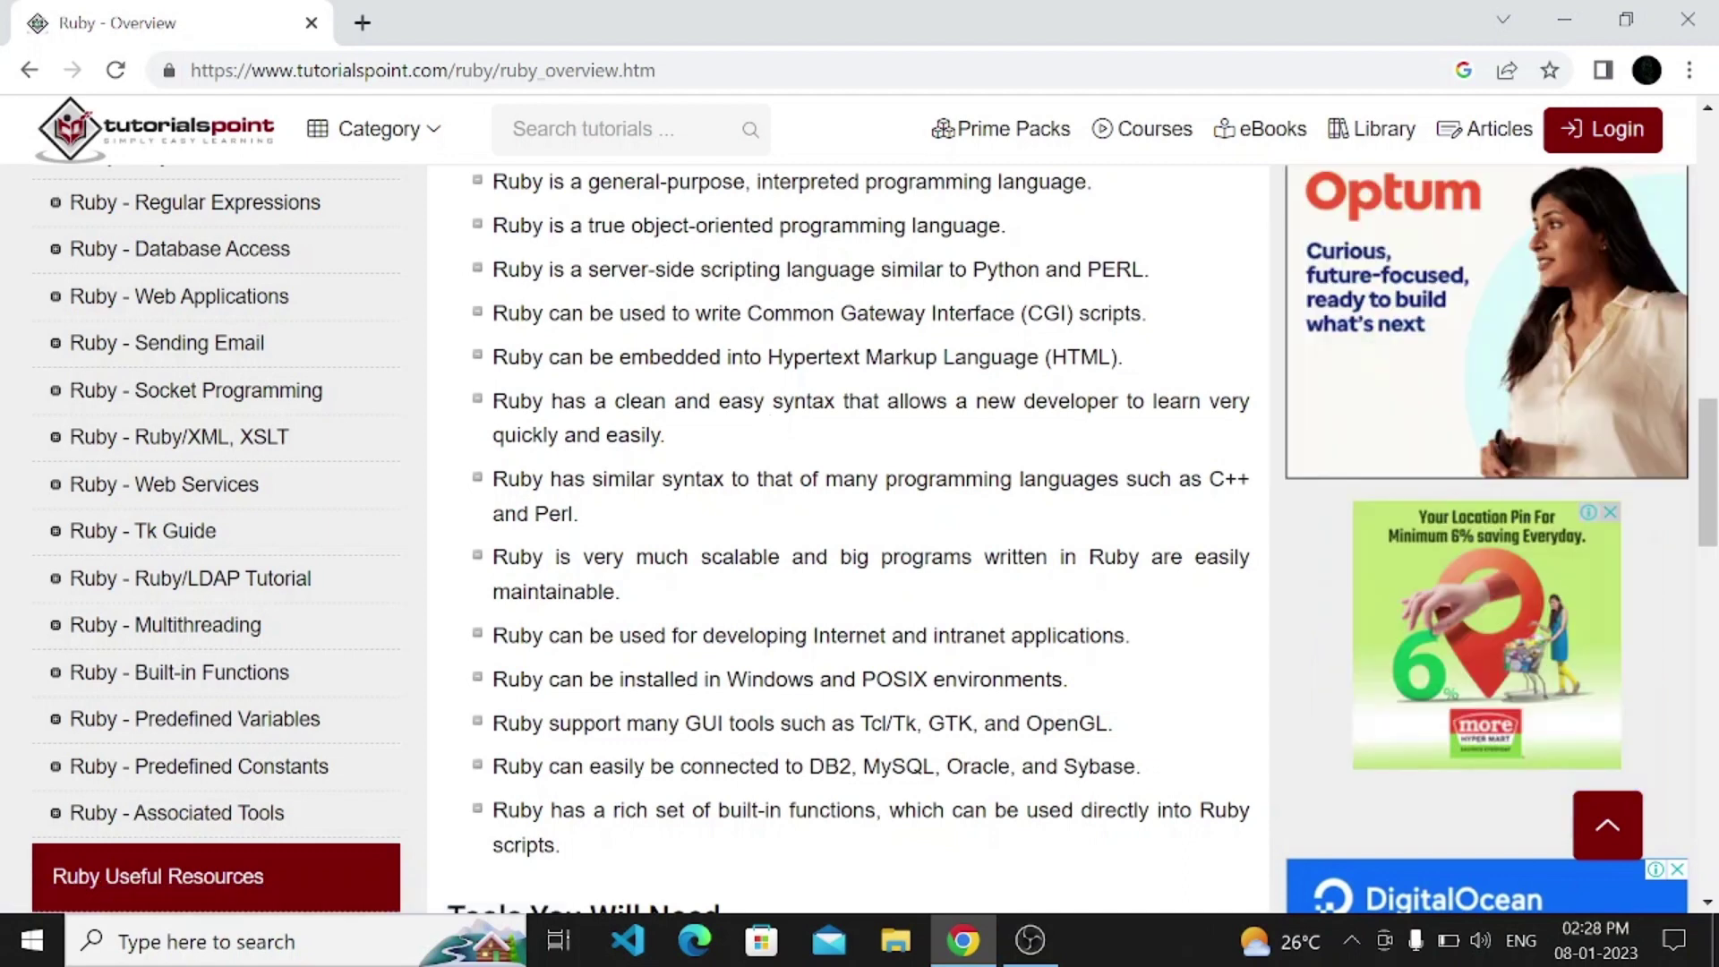
pyautogui.moveTo(767, 356); pyautogui.dragTo(806, 417)
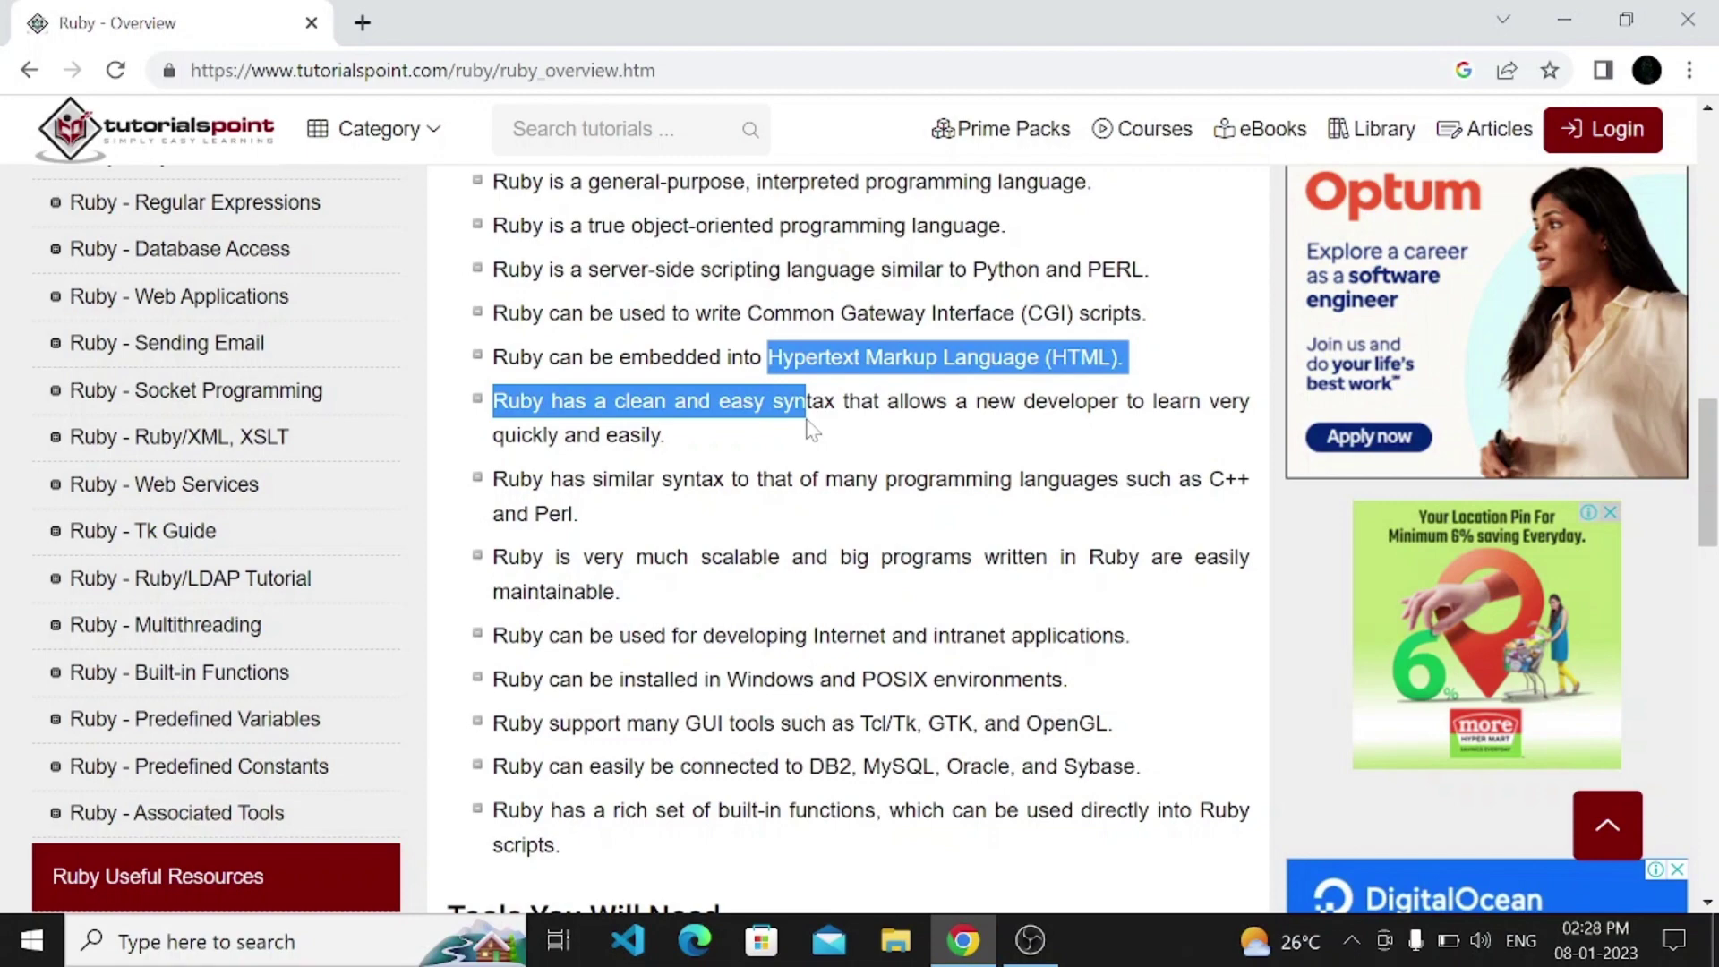
pyautogui.click(811, 427)
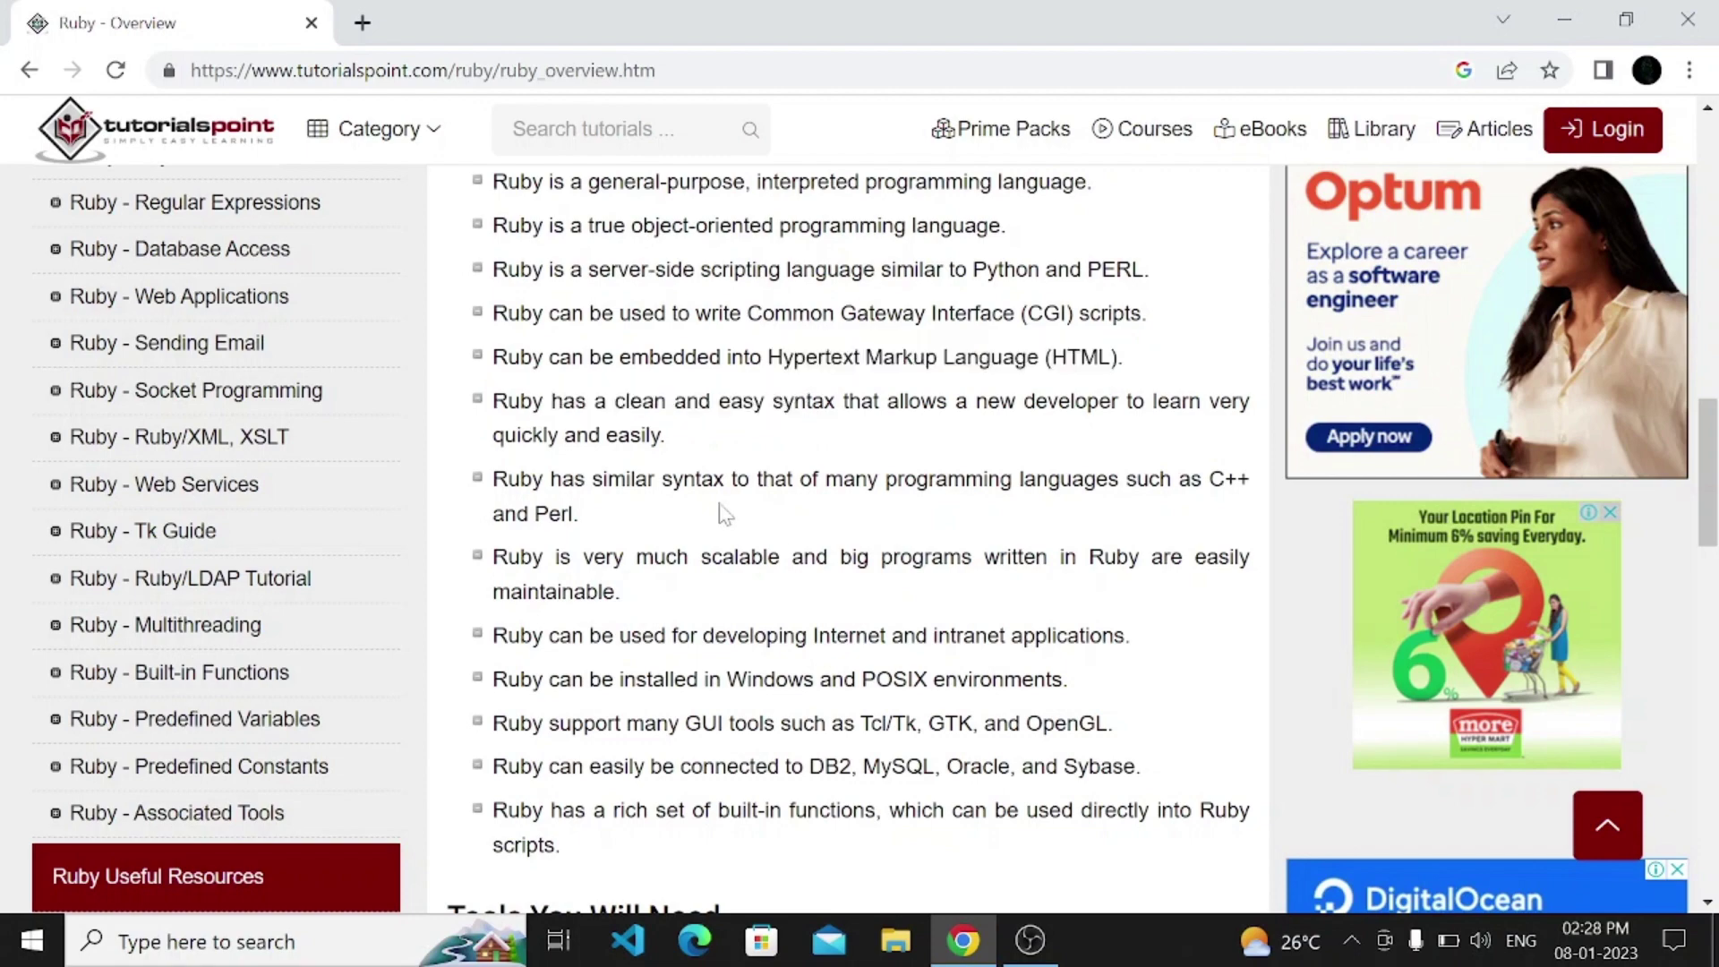
pyautogui.scroll(-2, 723, 510)
pyautogui.scroll(-1, 722, 518)
pyautogui.scroll(1, 722, 458)
pyautogui.scroll(7, 722, 457)
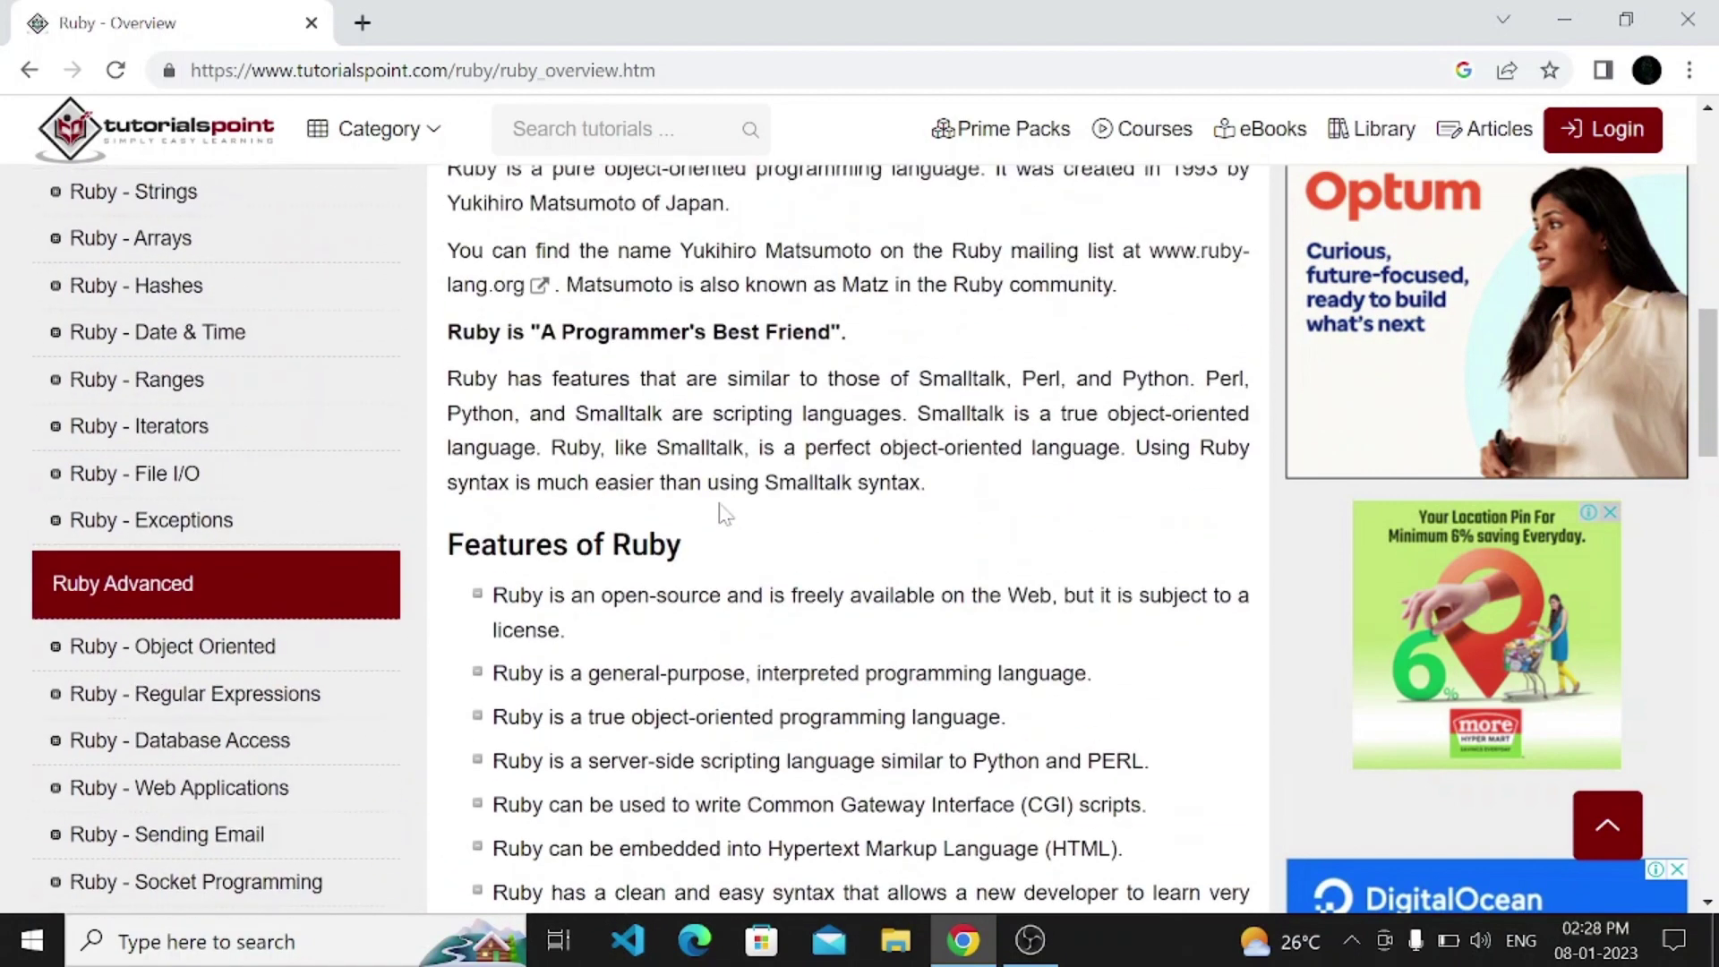
pyautogui.scroll(2, 122, 382)
pyautogui.scroll(1, 121, 382)
pyautogui.scroll(1, 121, 381)
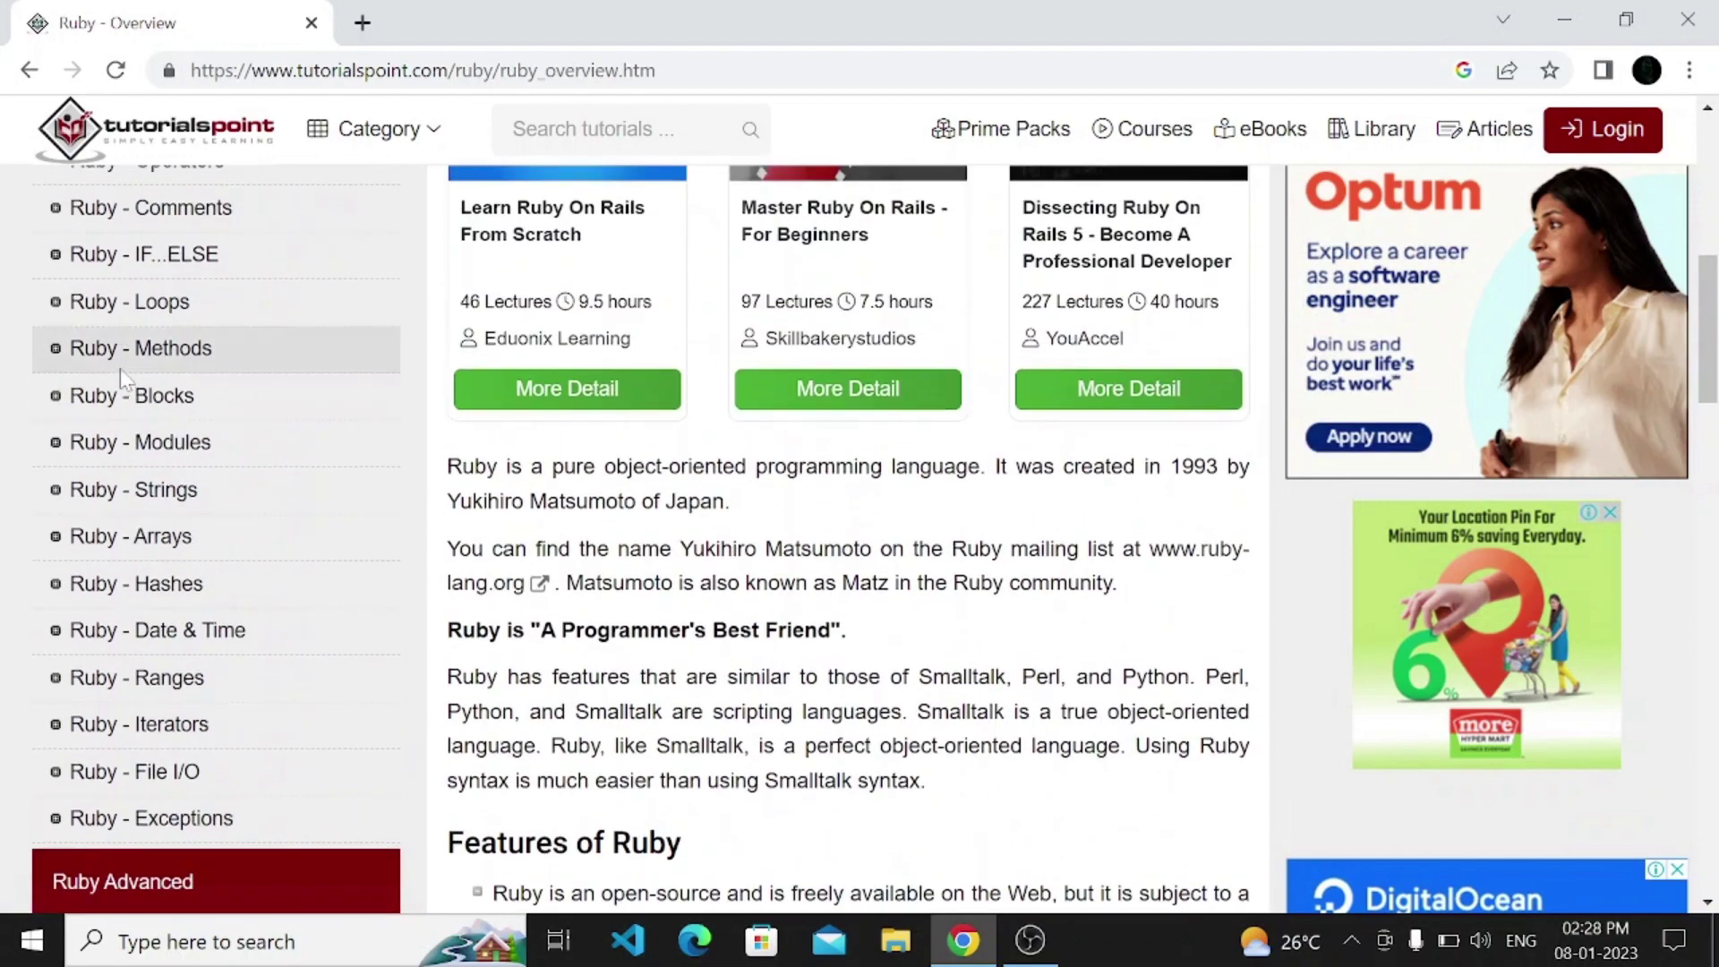
pyautogui.scroll(1, 124, 379)
pyautogui.scroll(1, 120, 374)
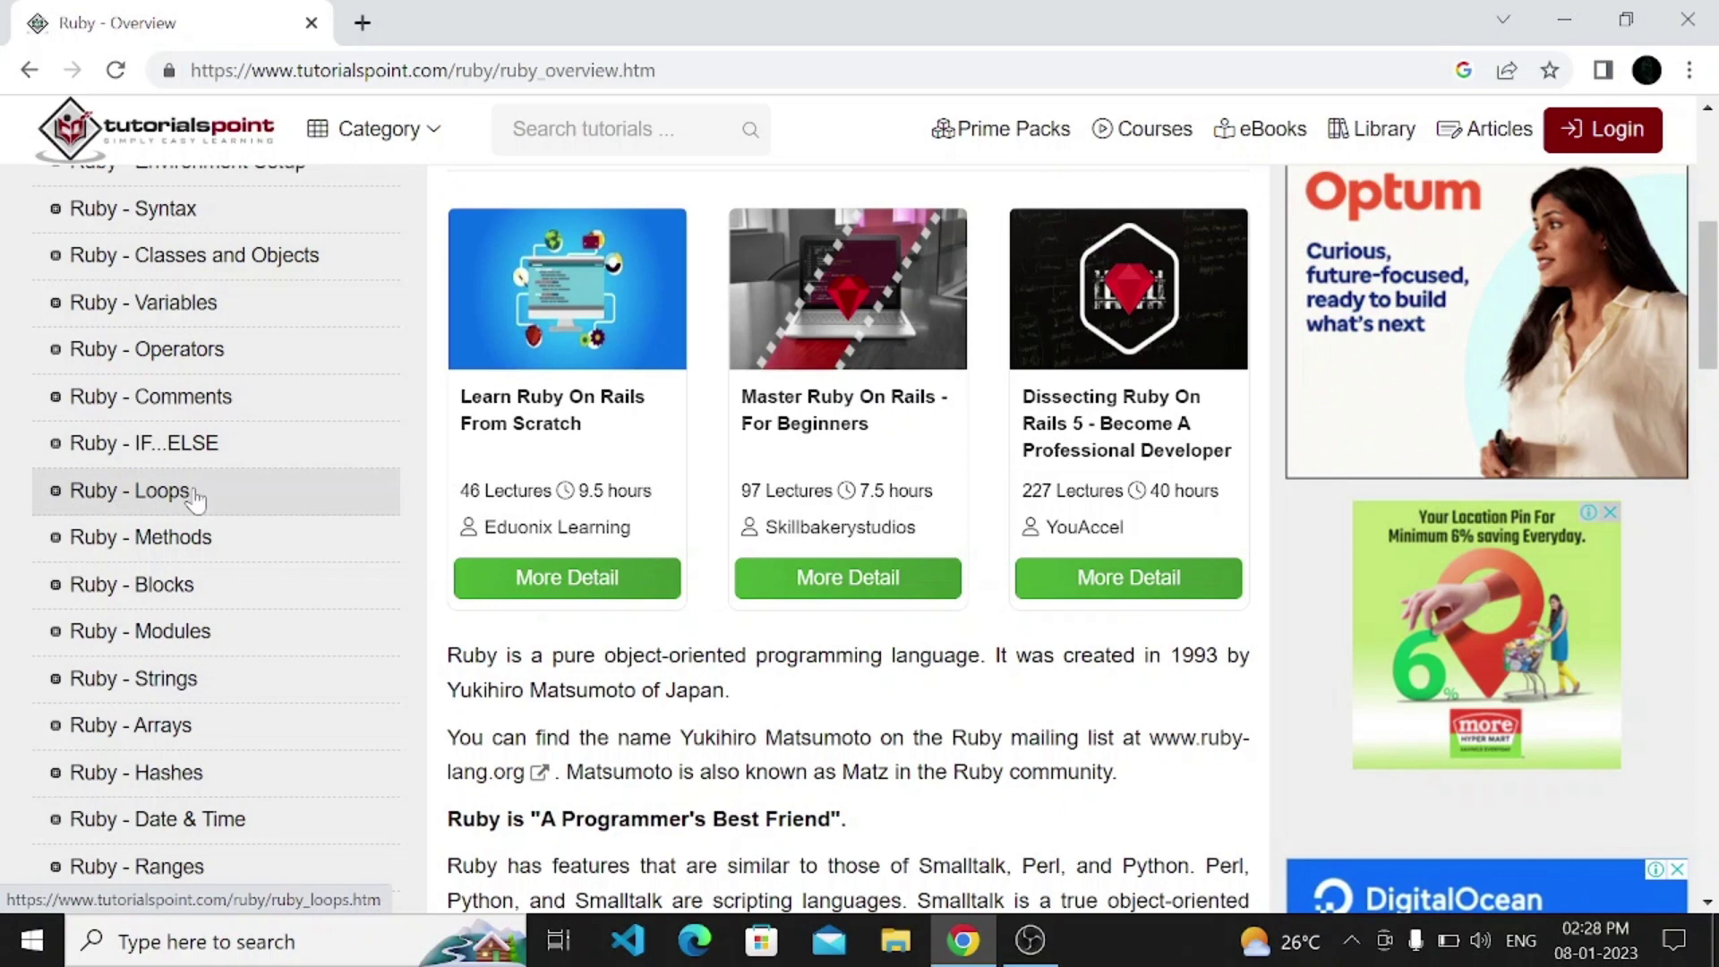
pyautogui.scroll(-1, 194, 499)
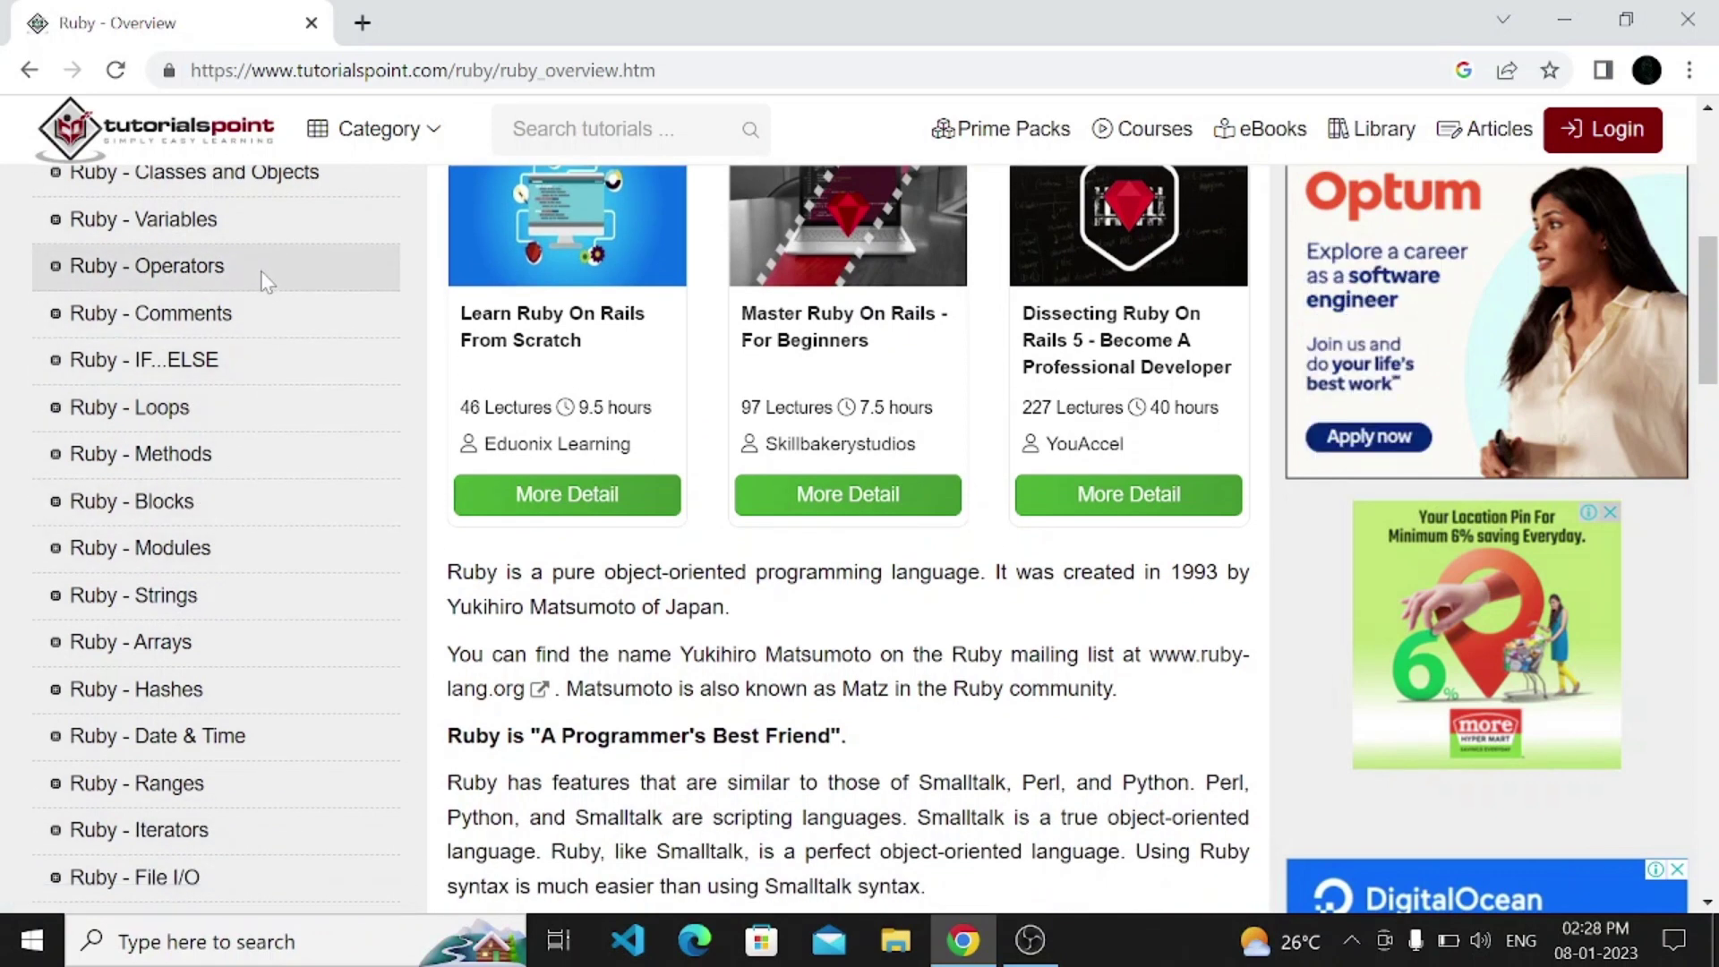
pyautogui.scroll(1, 265, 281)
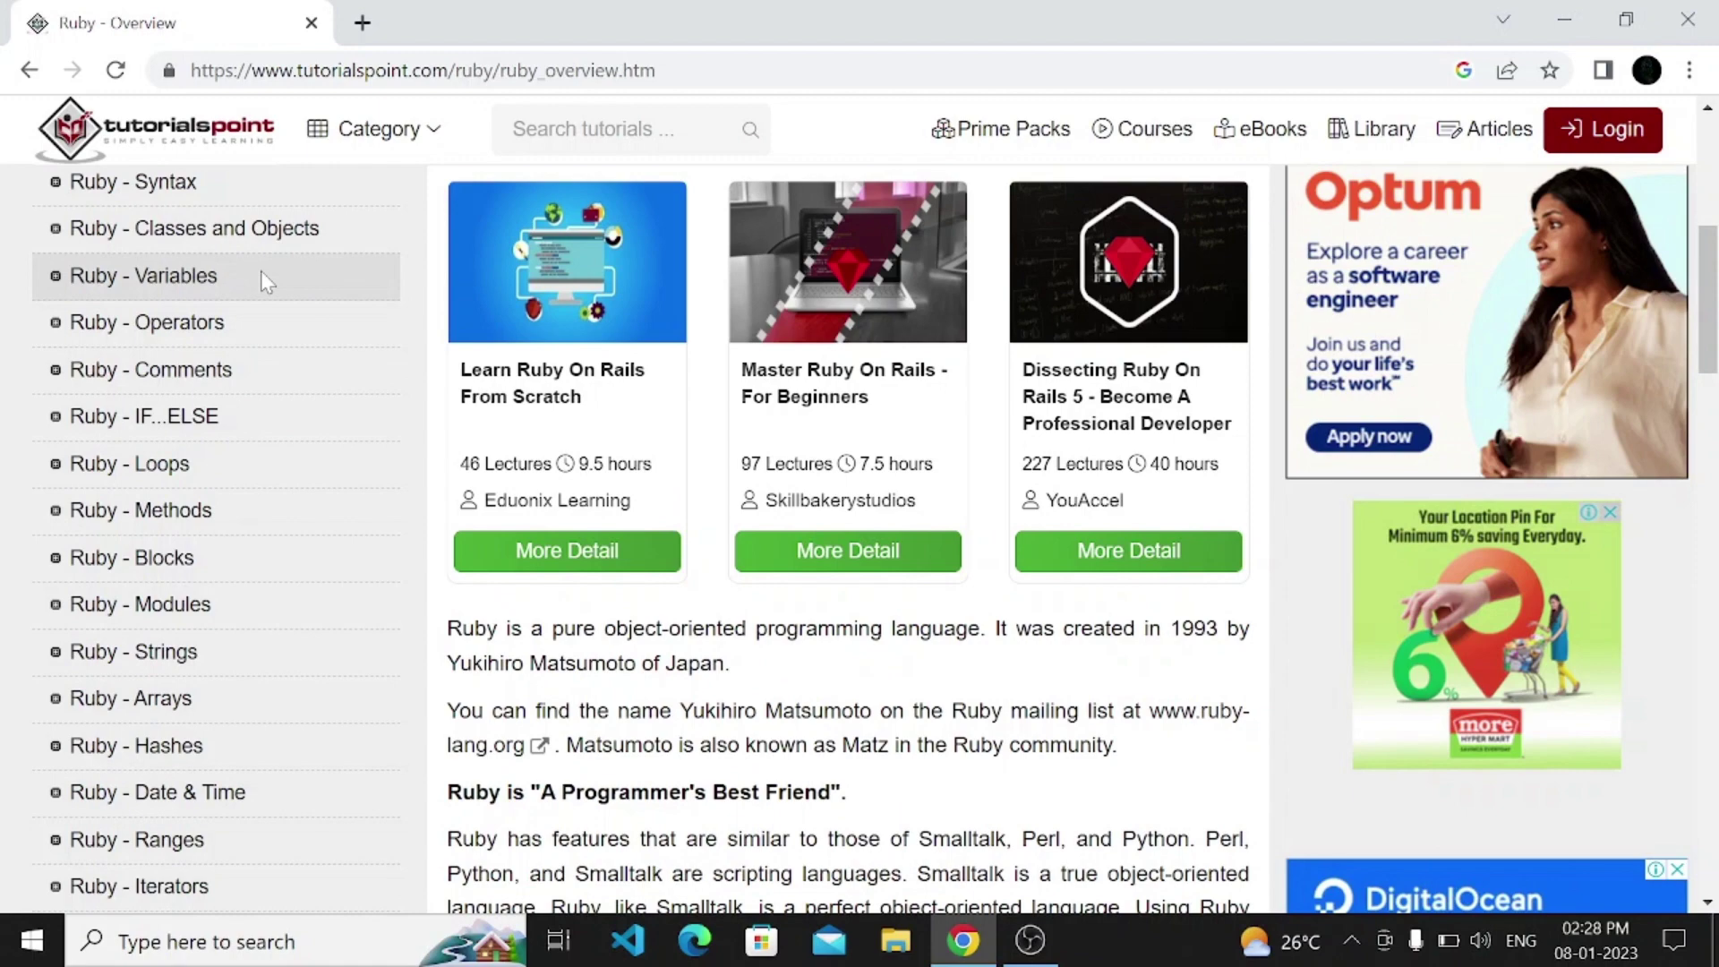
pyautogui.scroll(1, 262, 270)
pyautogui.scroll(-1, 262, 269)
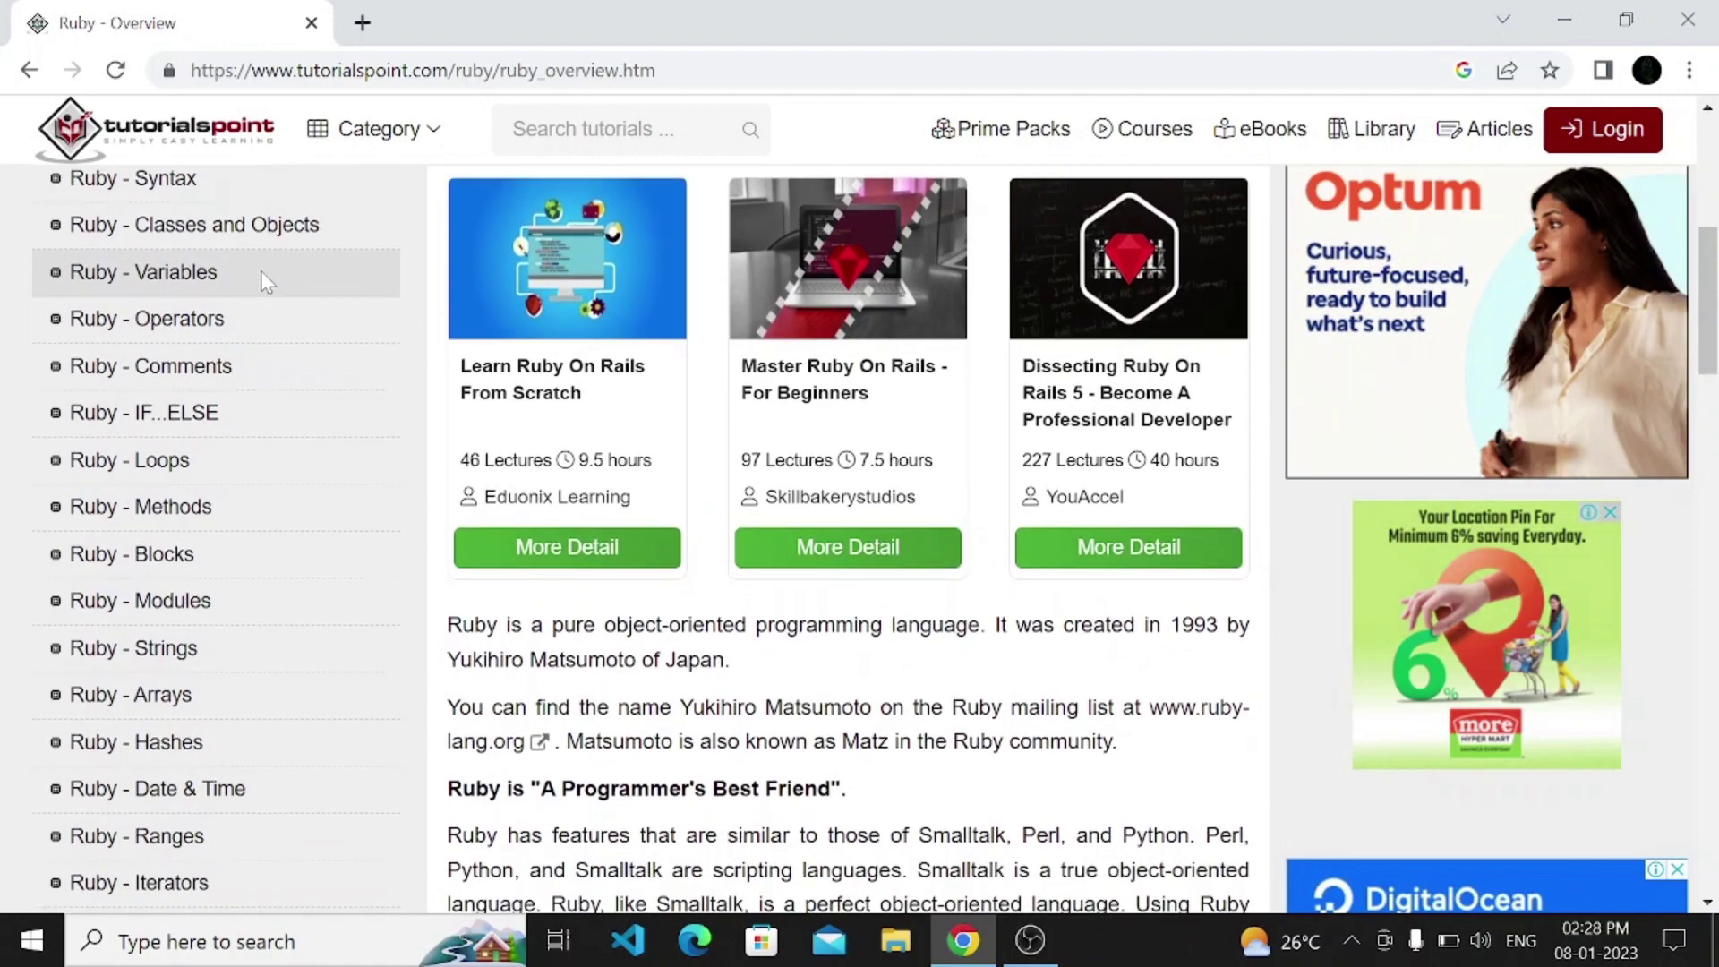
pyautogui.scroll(-2, 261, 270)
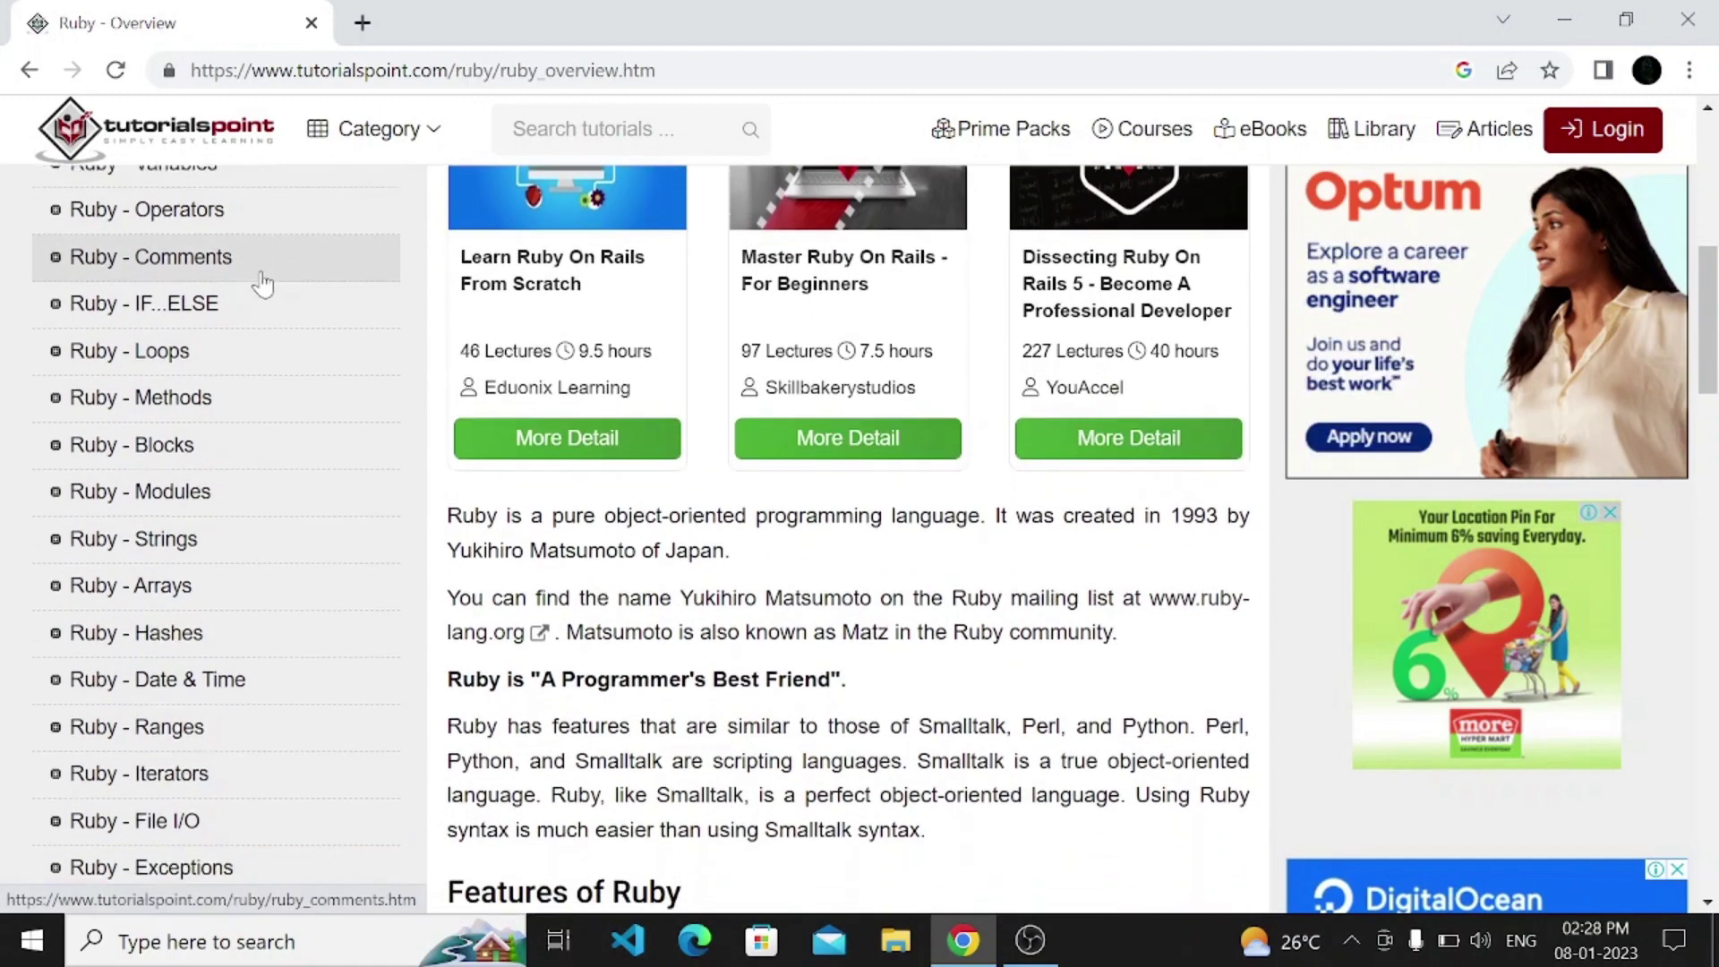
pyautogui.scroll(-1, 263, 282)
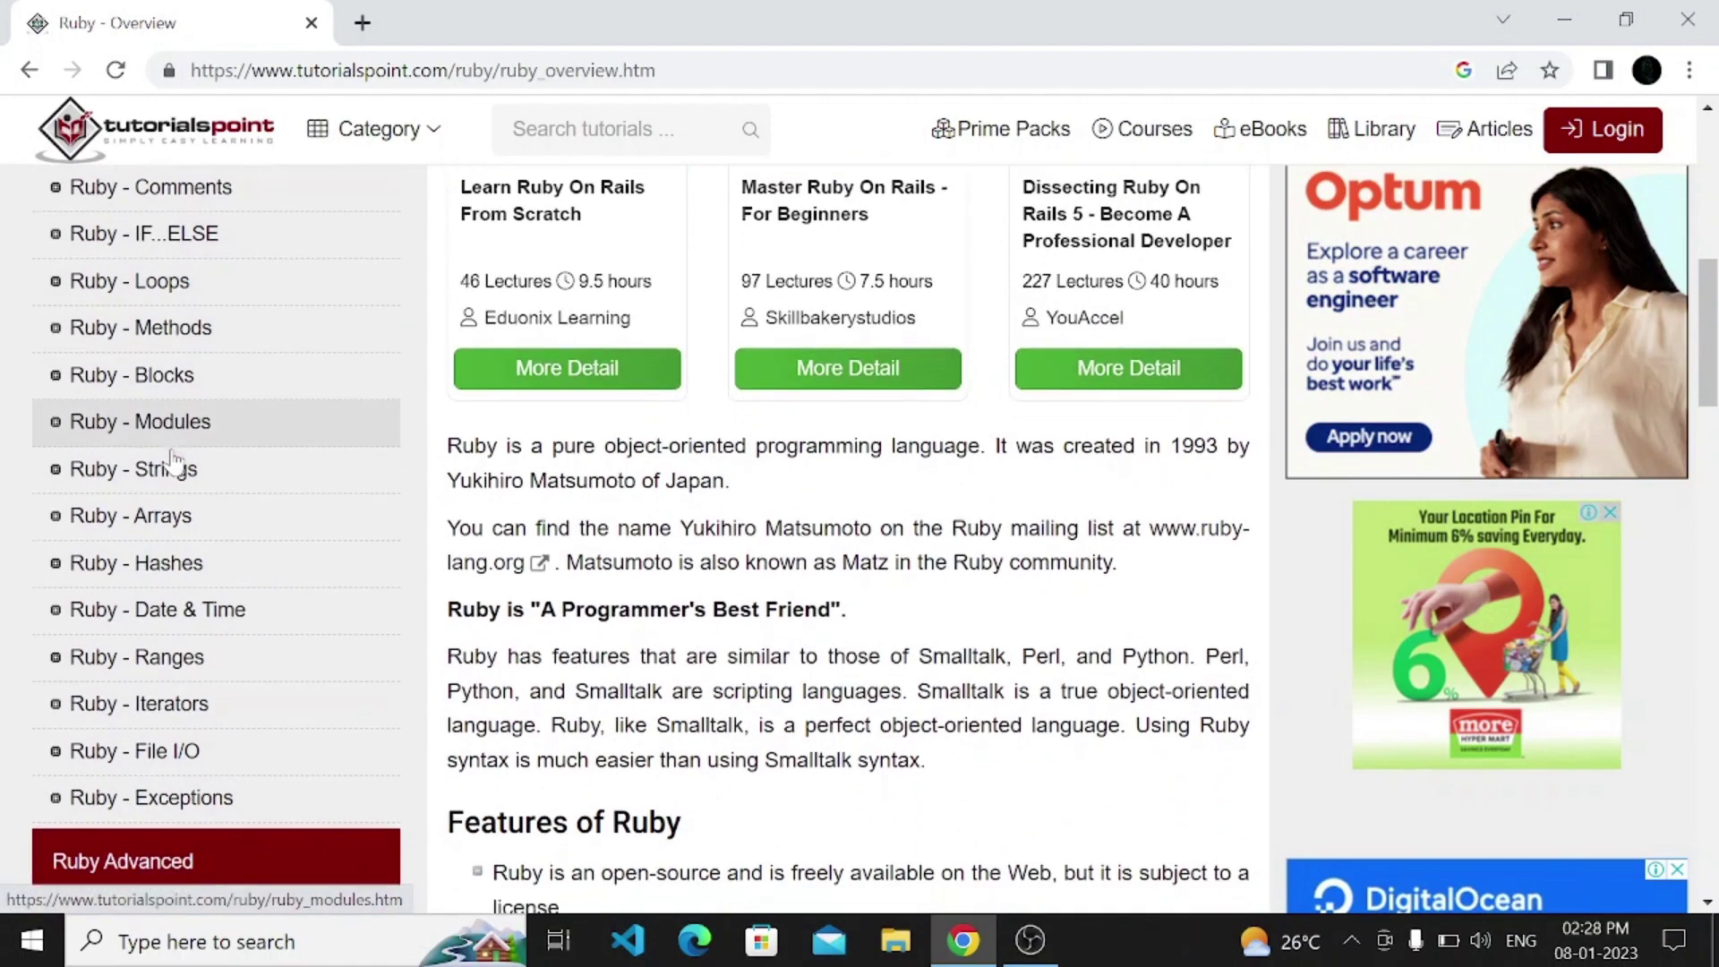
pyautogui.scroll(-1, 181, 460)
pyautogui.scroll(-1, 202, 549)
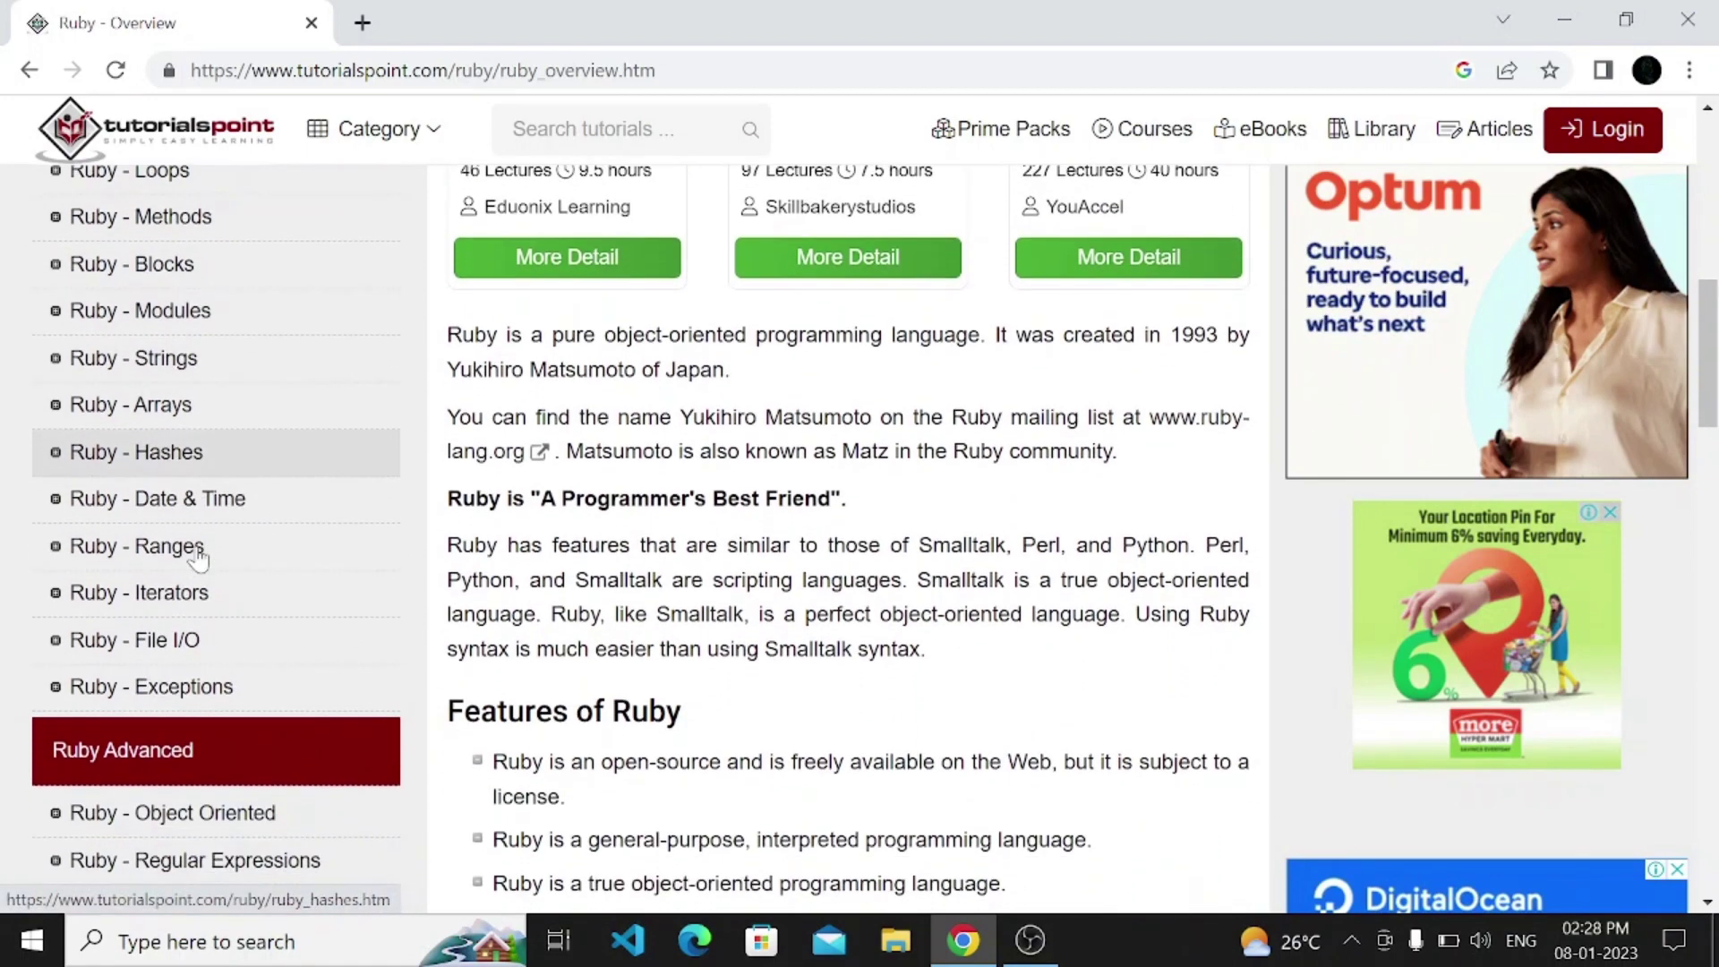
pyautogui.scroll(-2, 198, 555)
pyautogui.scroll(-3, 197, 554)
pyautogui.scroll(-2, 198, 555)
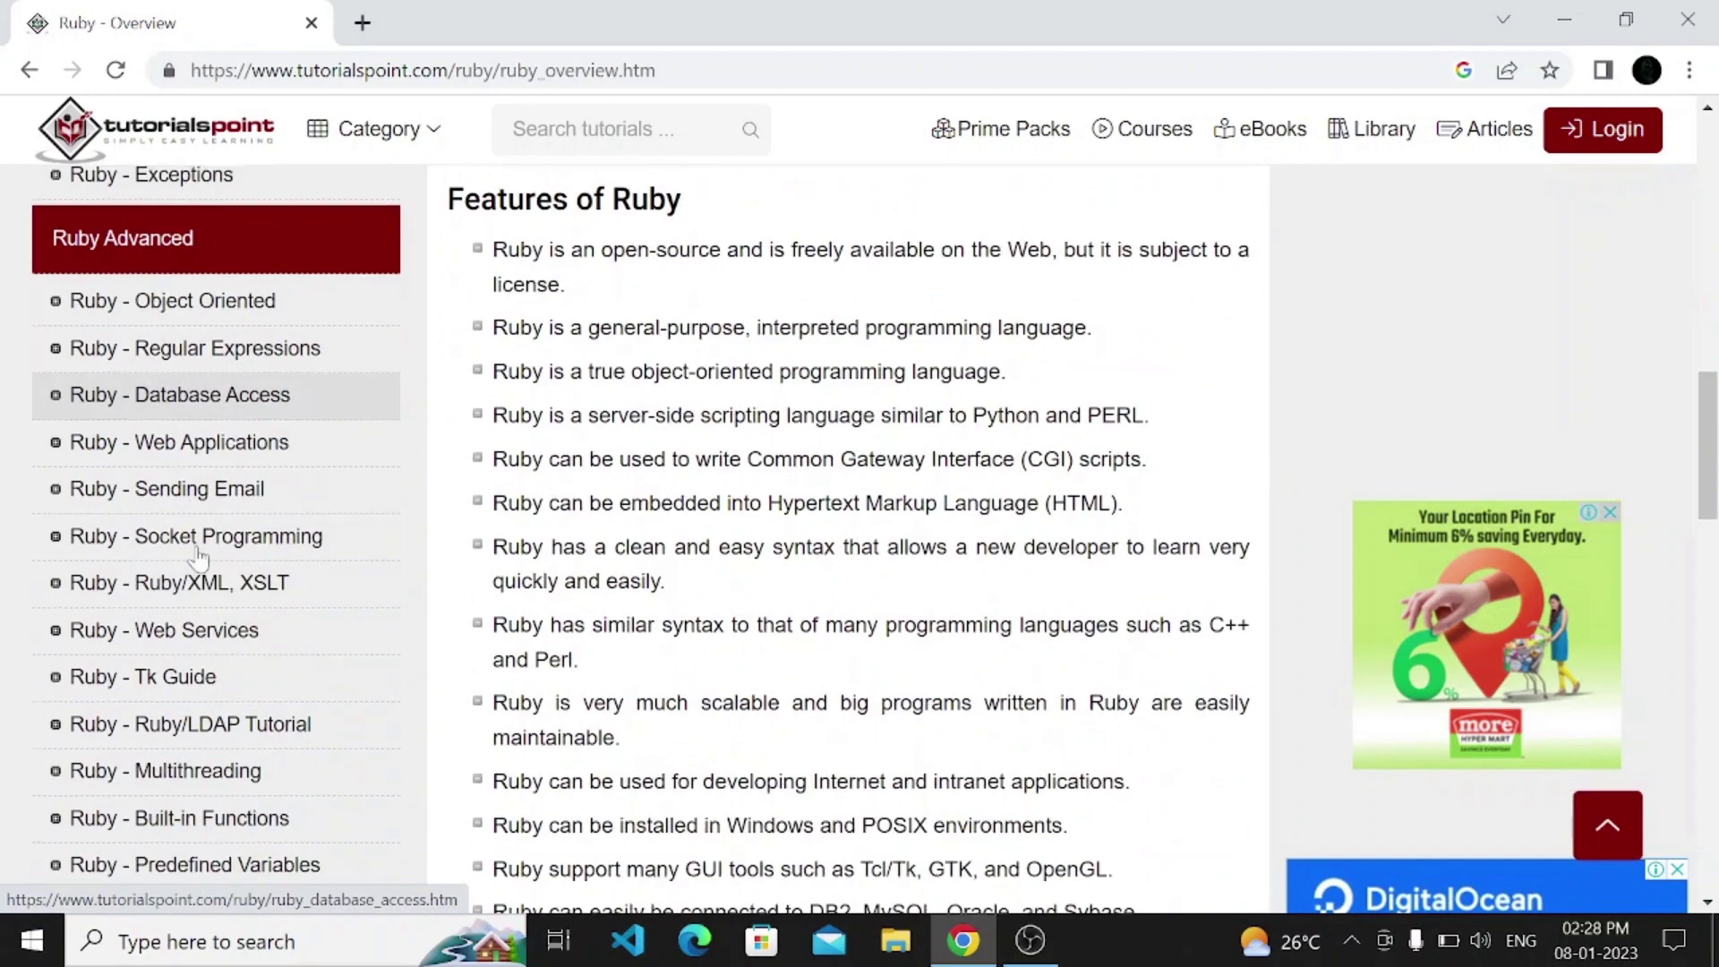
pyautogui.scroll(-3, 197, 554)
pyautogui.scroll(10, 195, 541)
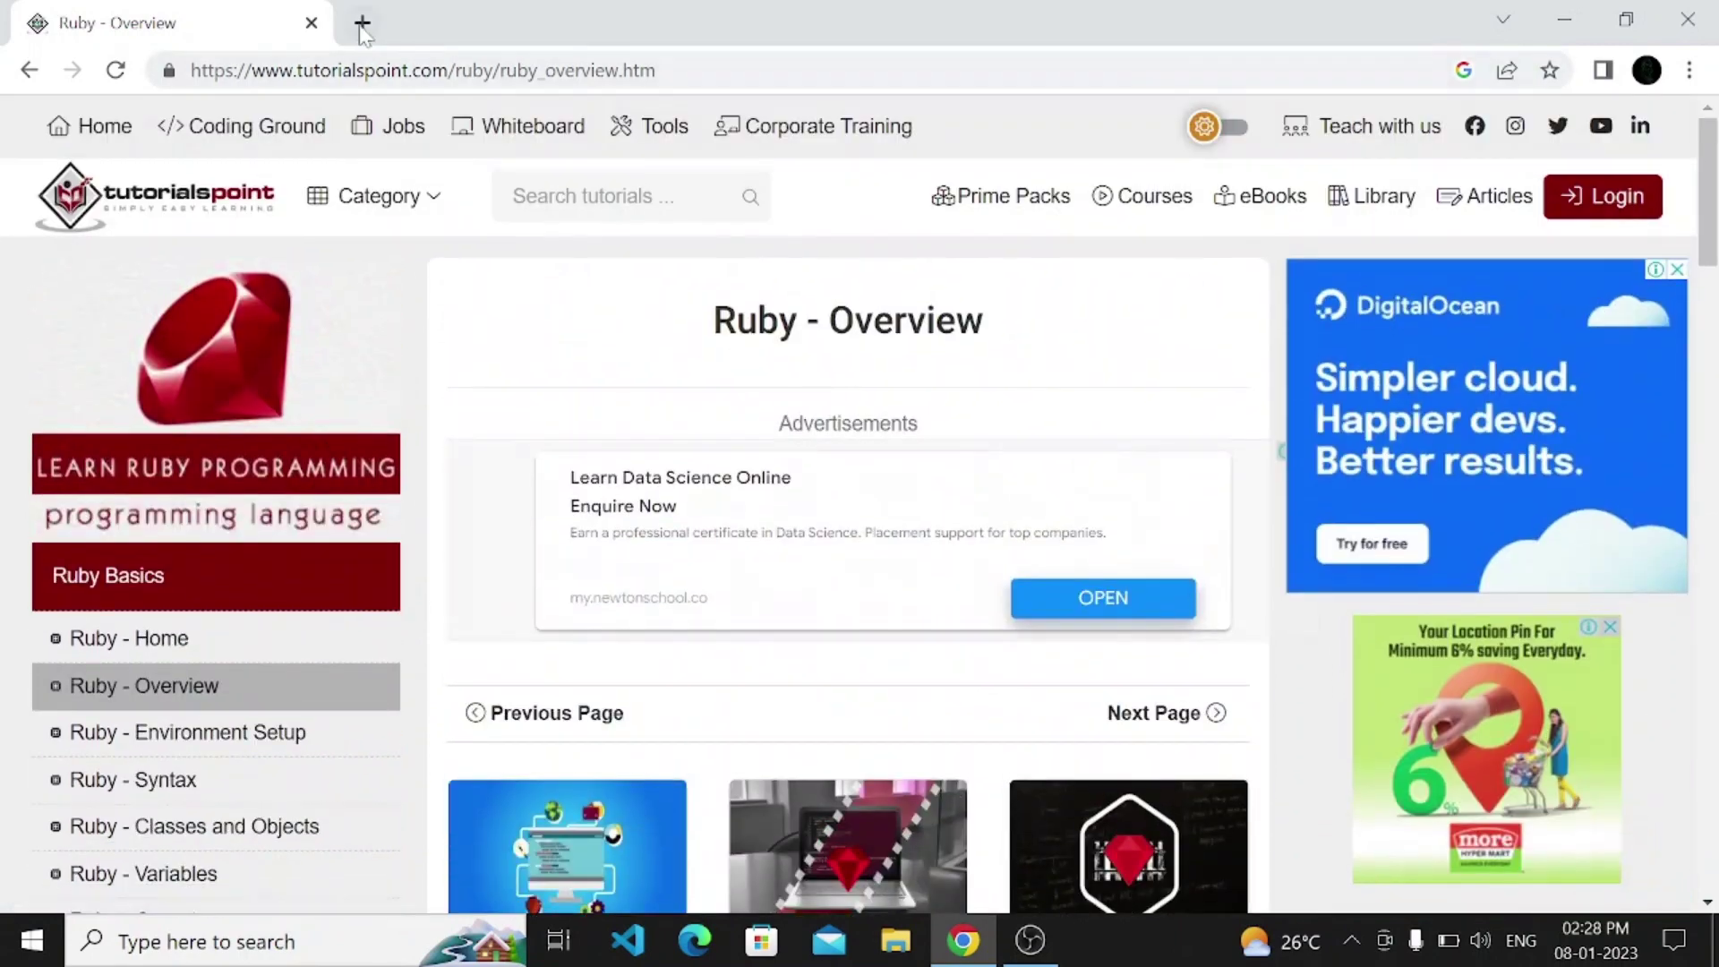
# In a new tab, search Google for 'ruby data types' and highlight Boolean through Arrays.
pyautogui.click(361, 24)
pyautogui.write('ru')
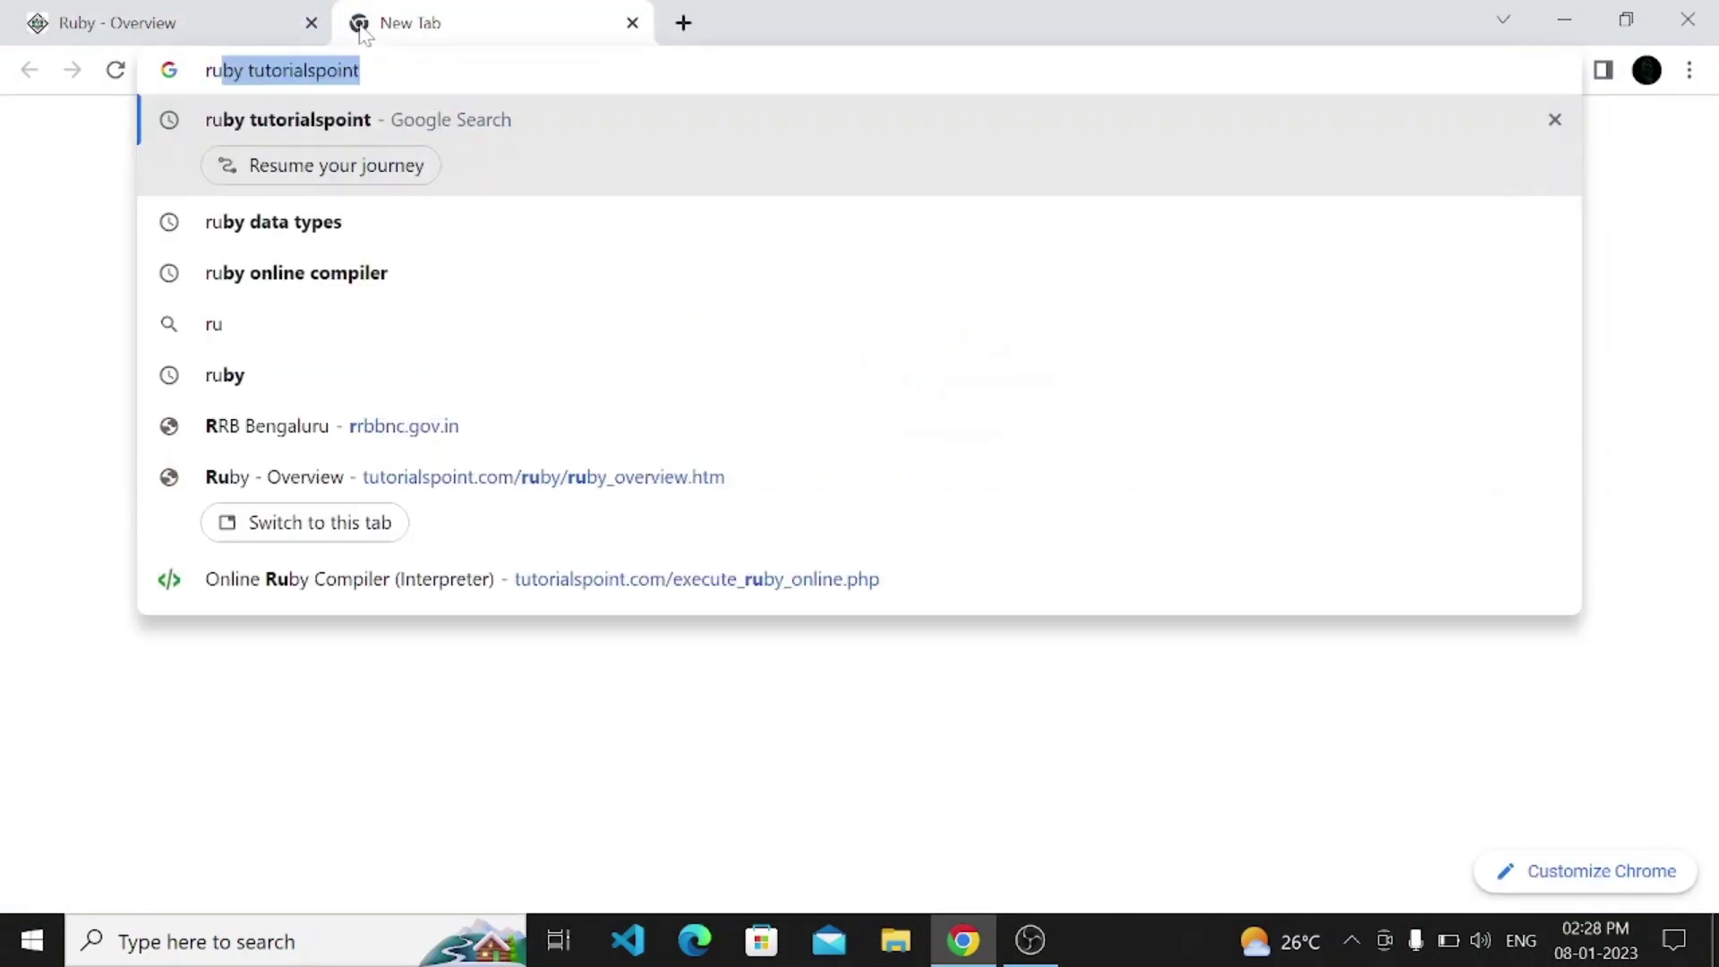
pyautogui.write('by dat')
pyautogui.press('Return')
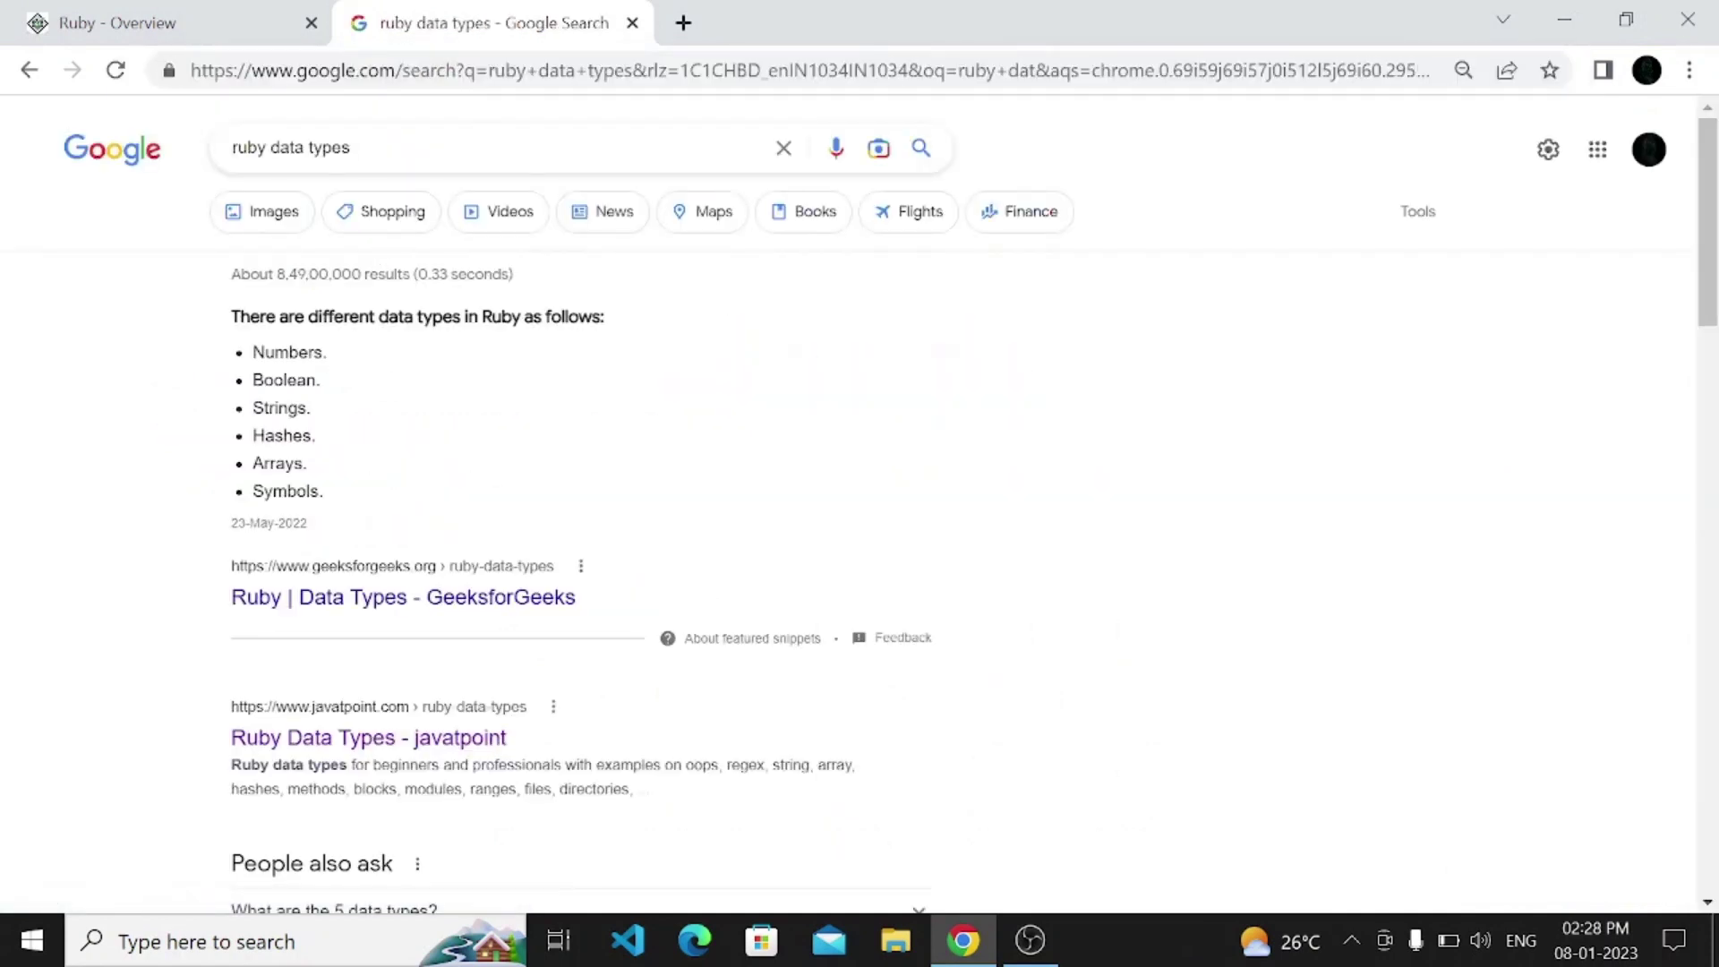
pyautogui.moveTo(322, 380); pyautogui.dragTo(335, 469)
pyautogui.click(391, 497)
pyautogui.moveTo(331, 352); pyautogui.dragTo(335, 412)
pyautogui.click(363, 470)
# Highlight Numbers through Arrays, then Symbols and Hashes in the featured snippet list.
pyautogui.moveTo(291, 353); pyautogui.dragTo(332, 464)
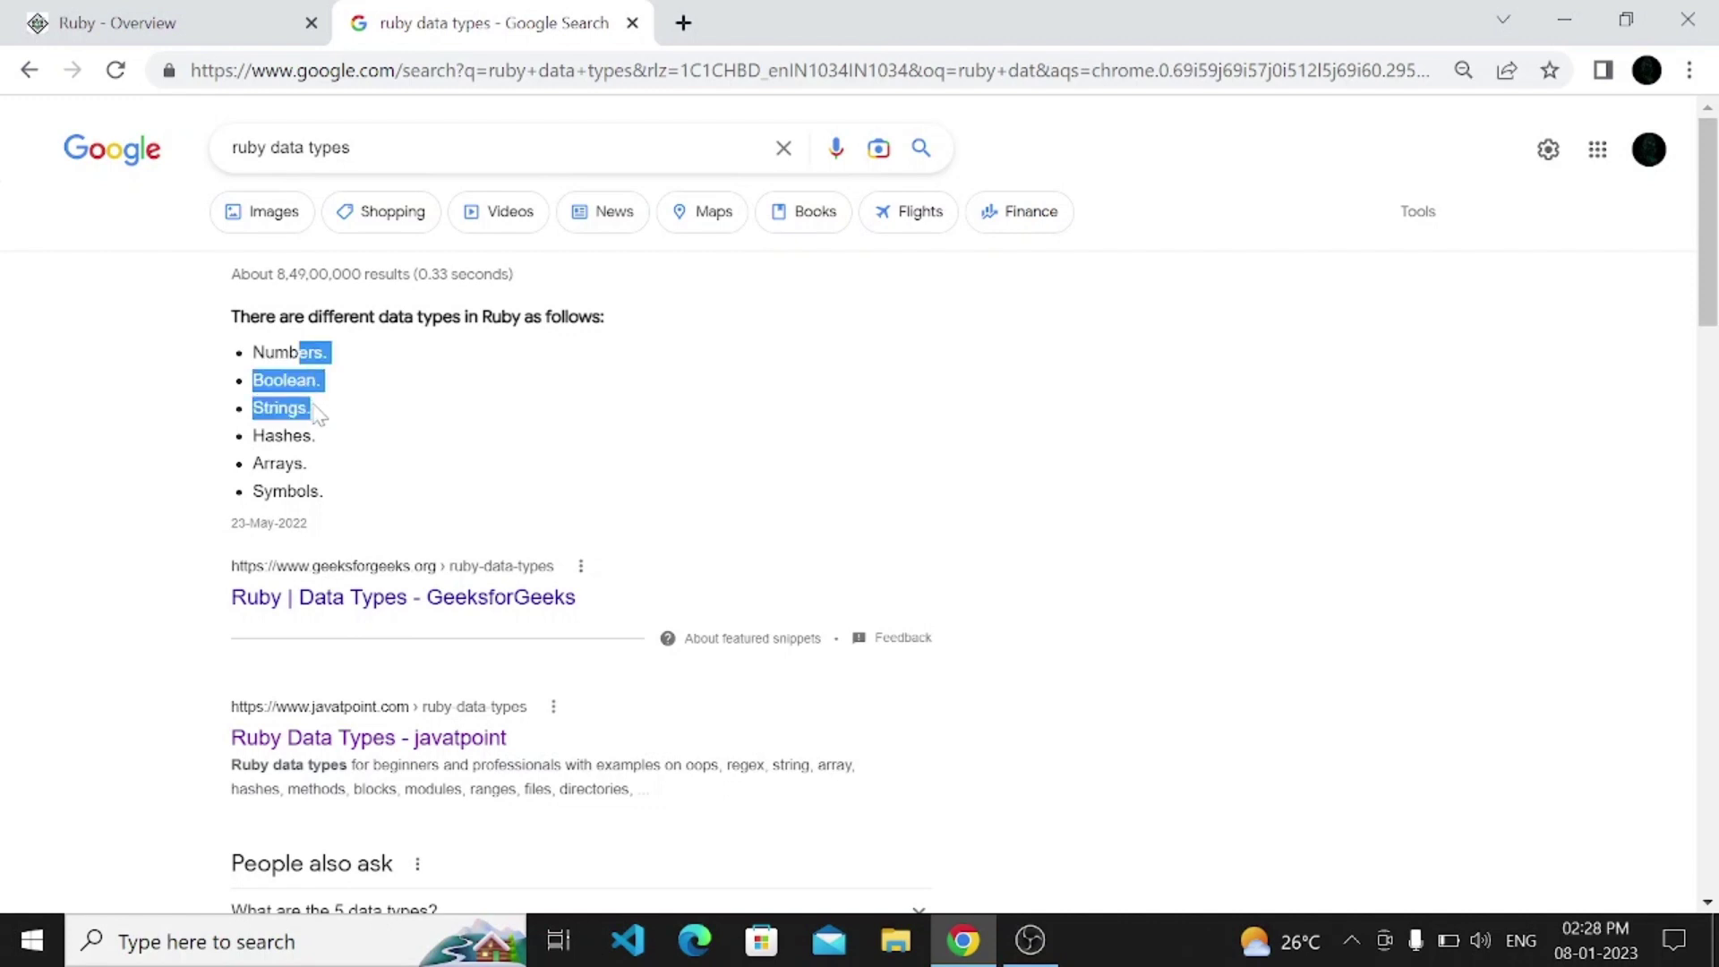
pyautogui.click(330, 464)
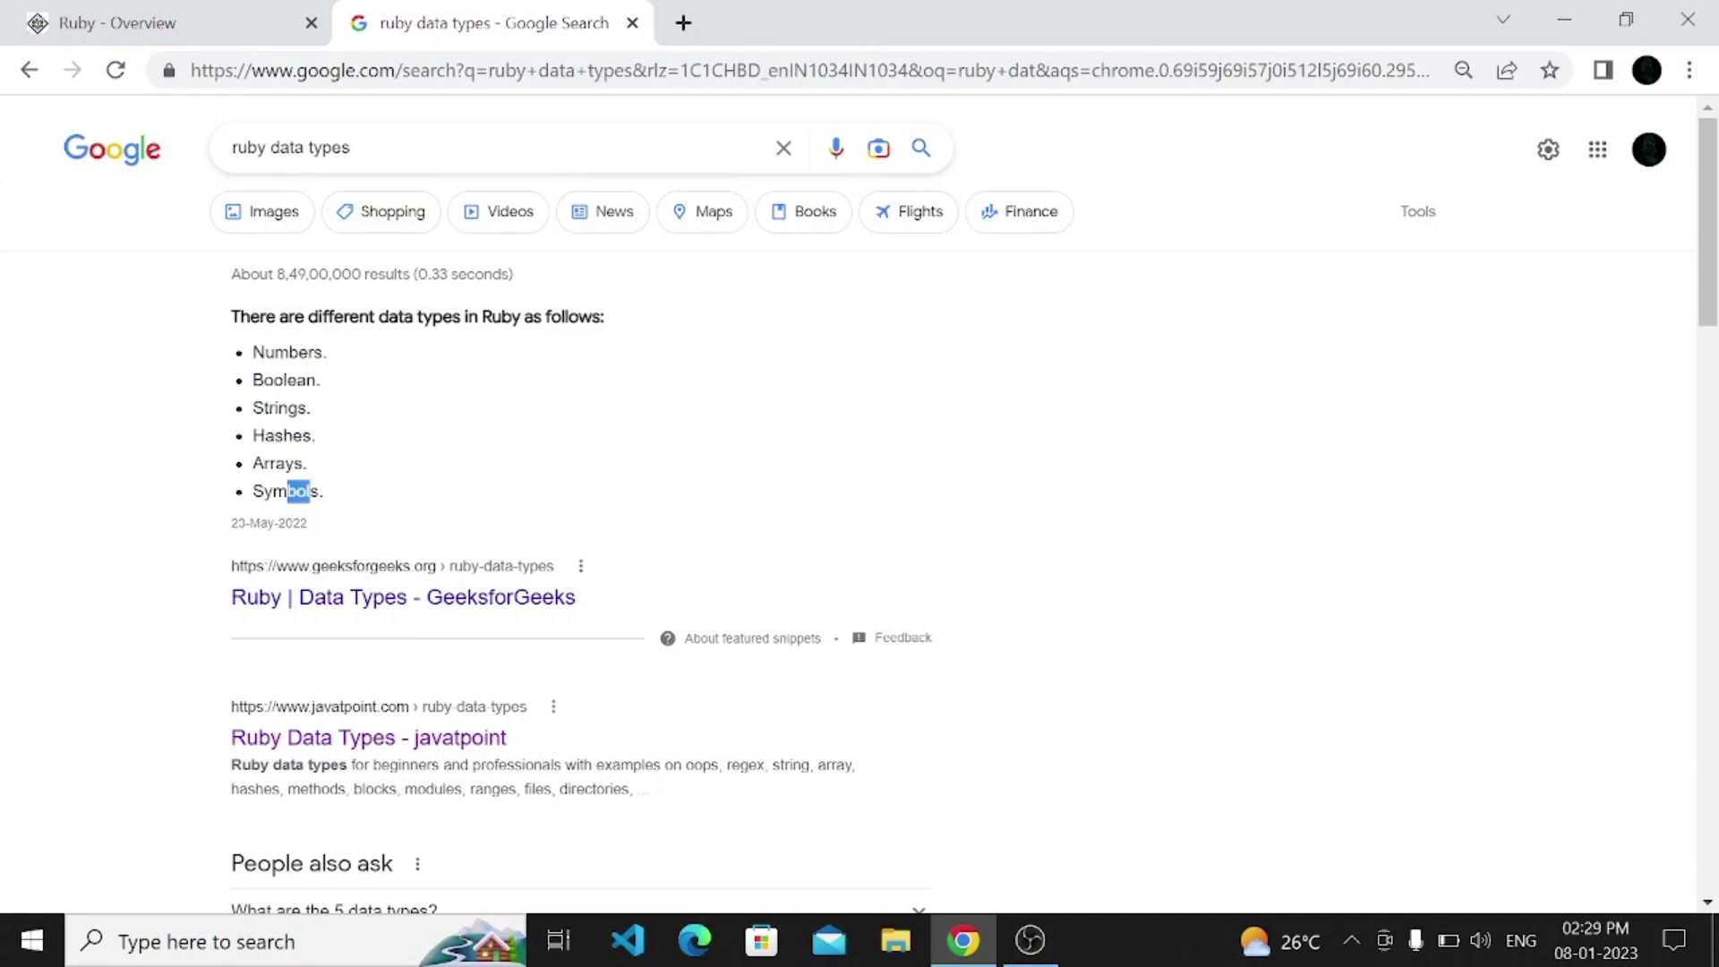
pyautogui.moveTo(322, 492); pyautogui.dragTo(250, 491)
pyautogui.click(368, 484)
pyautogui.moveTo(314, 435); pyautogui.dragTo(250, 436)
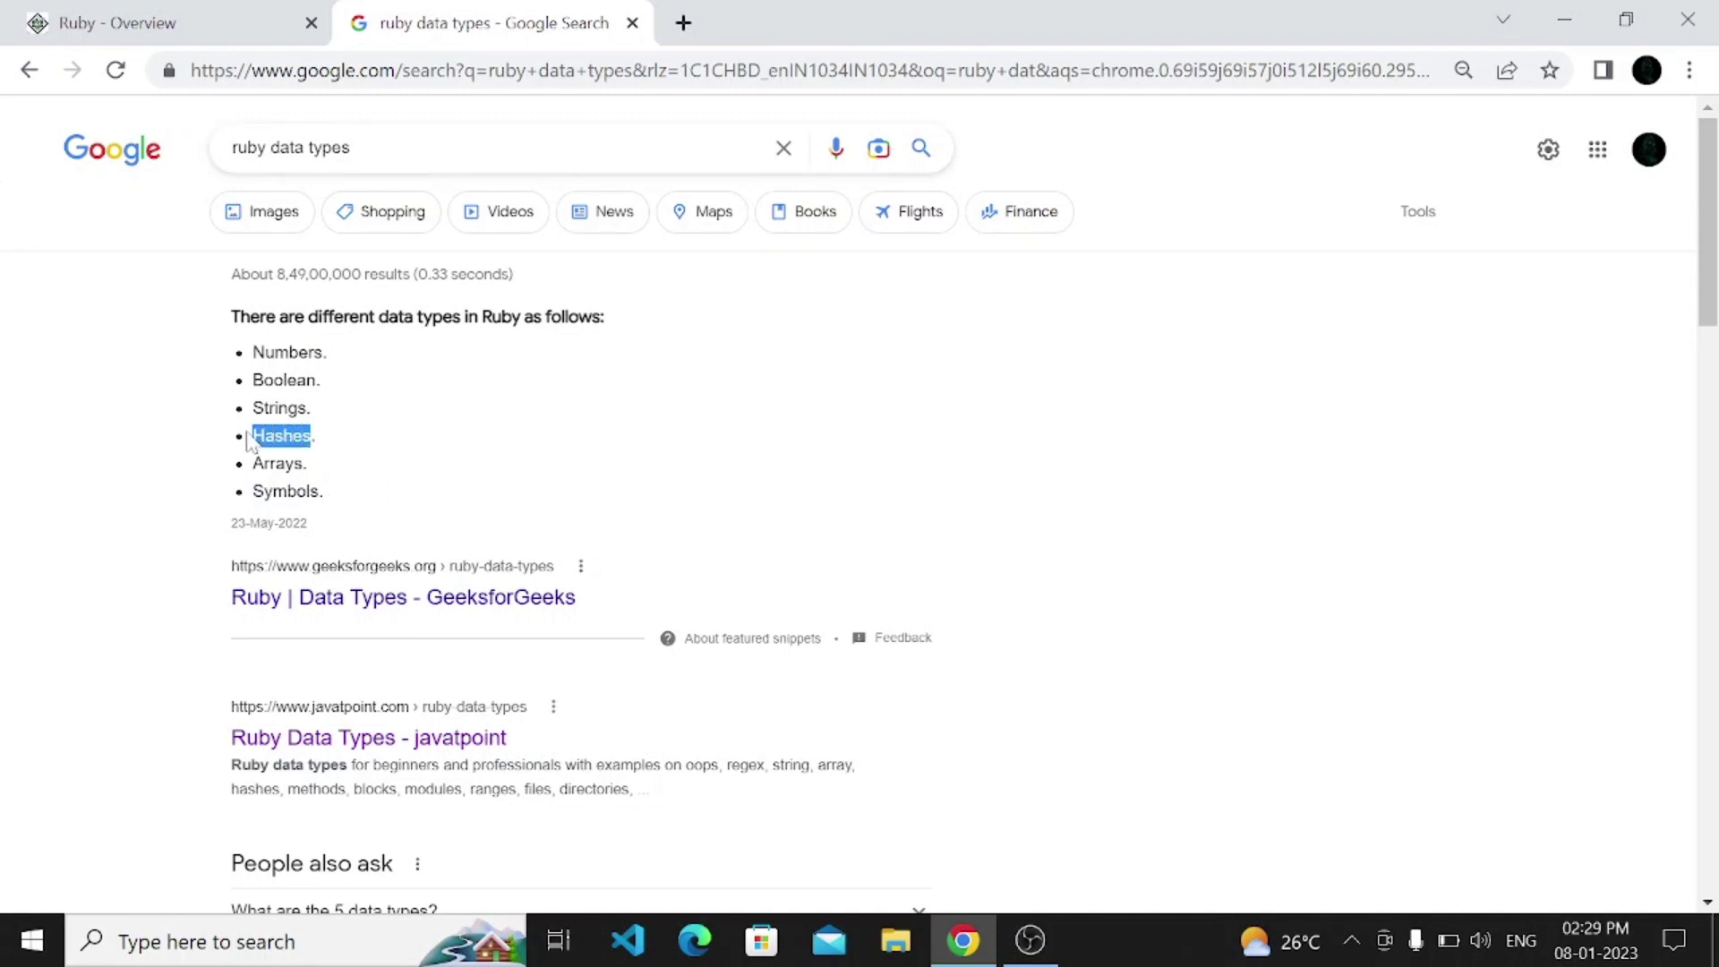
pyautogui.click(354, 442)
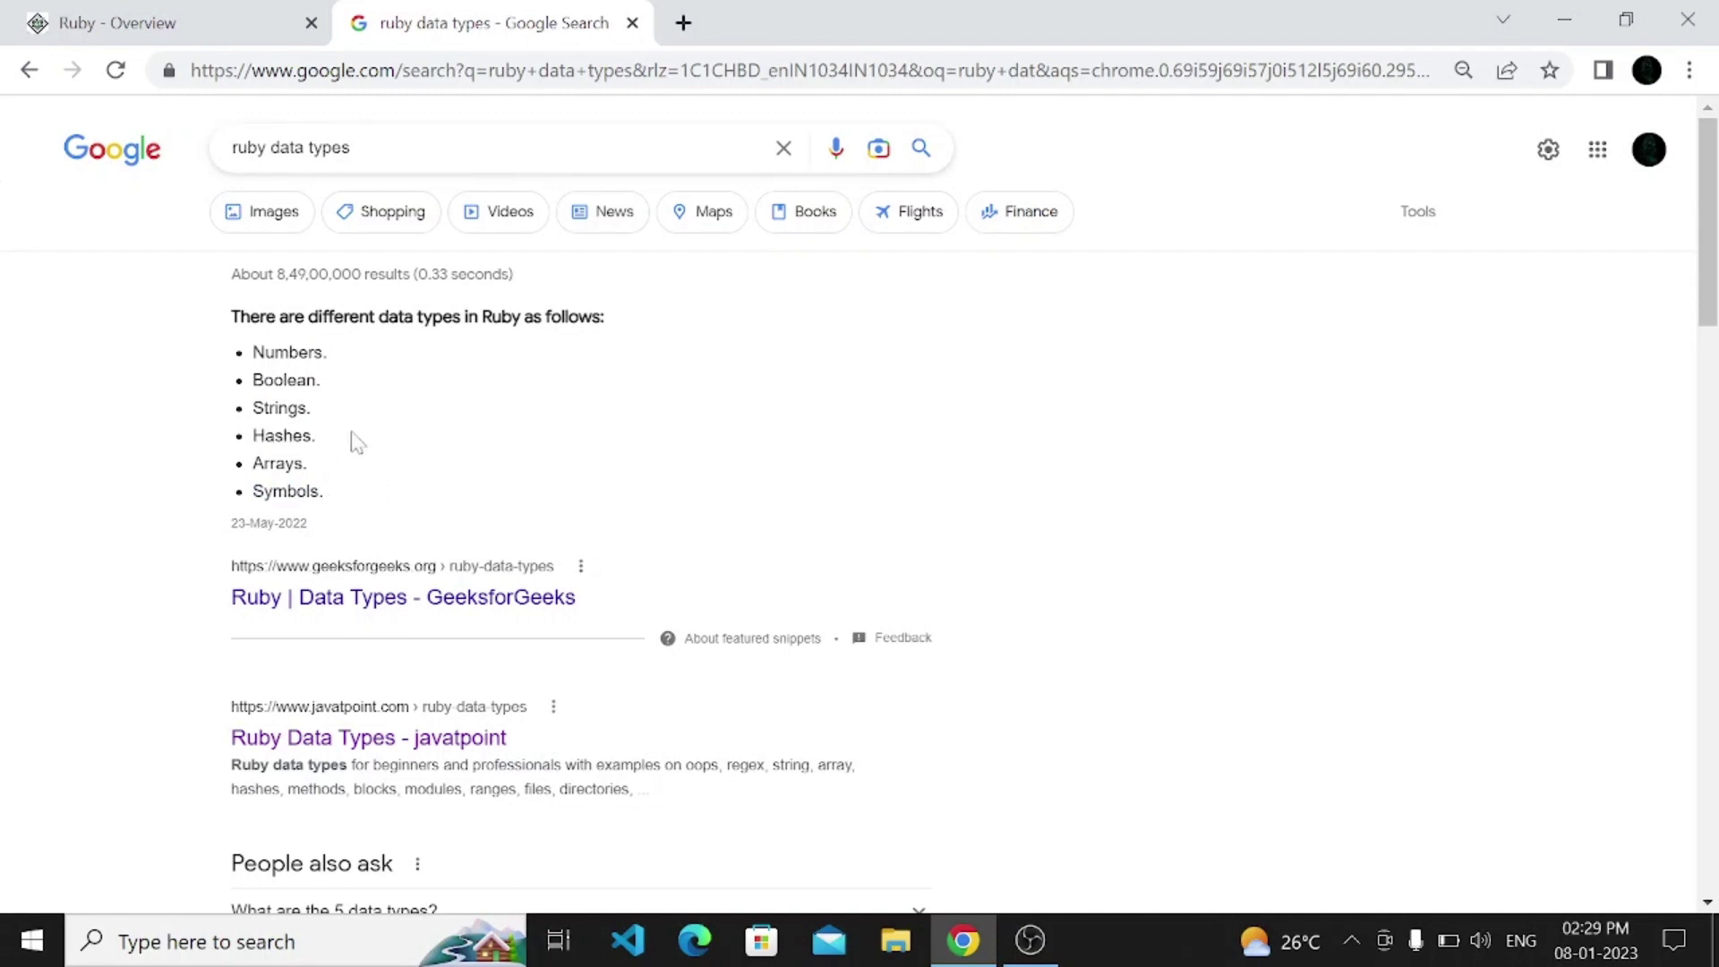
pyautogui.scroll(-1, 357, 441)
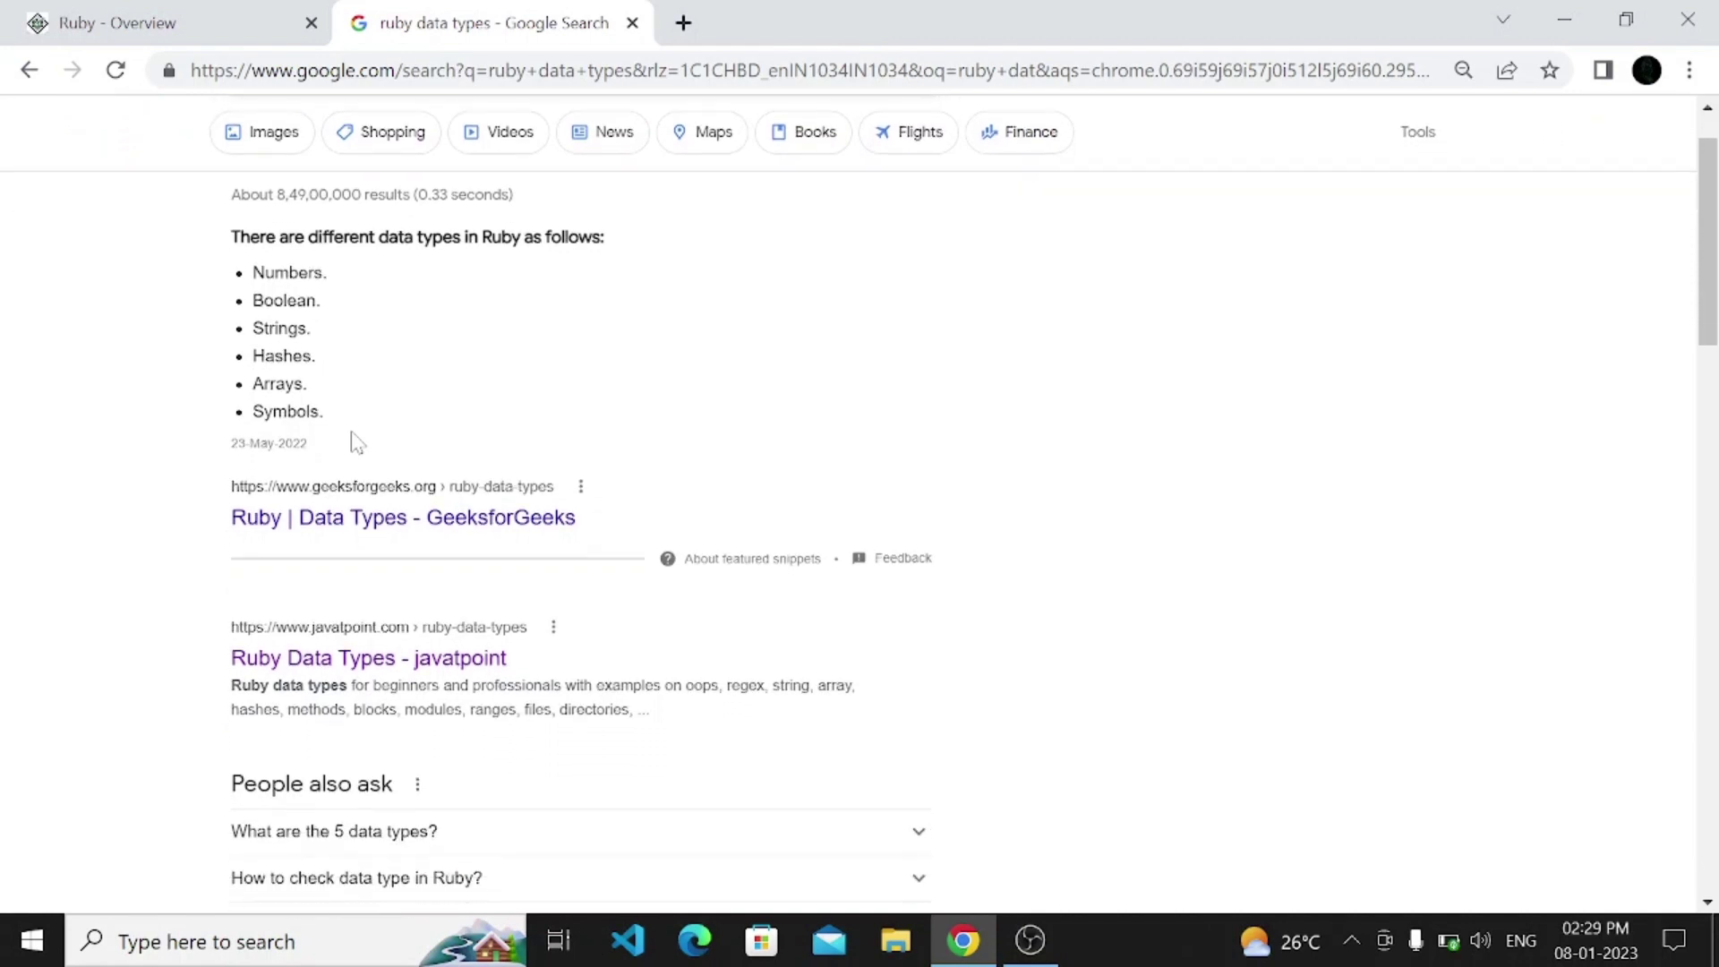
pyautogui.press('XF86MonBrightnessUp')
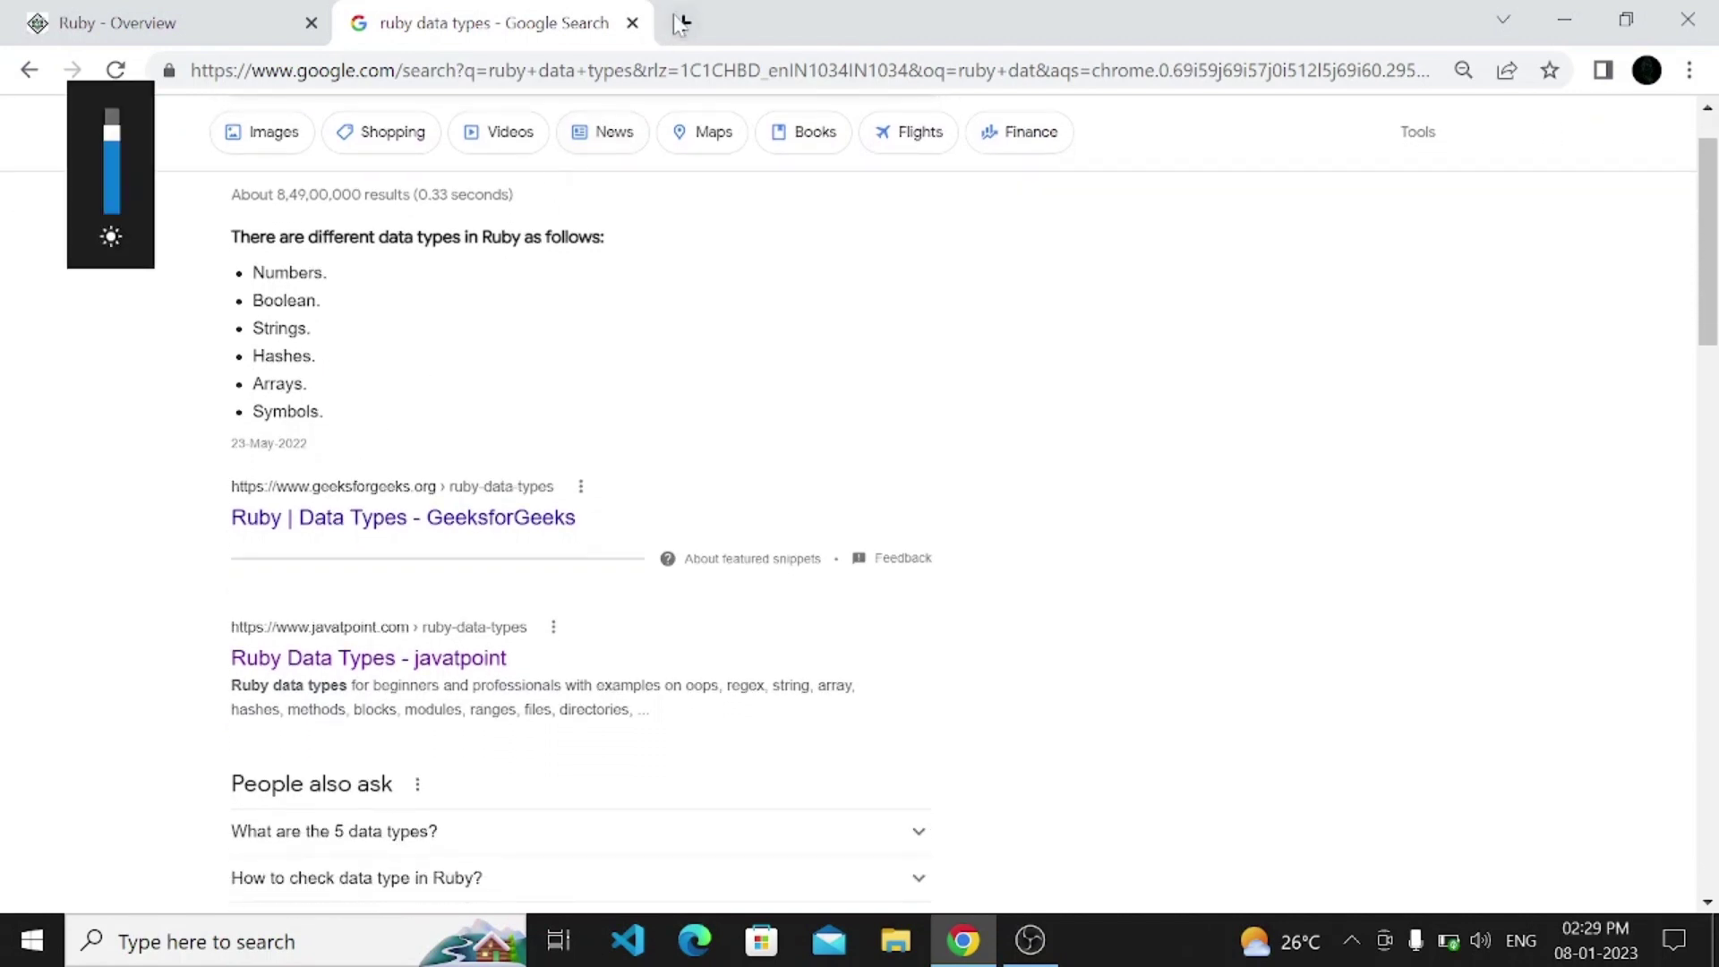
# In a new tab, search Google for 'ruby online compiler'.
pyautogui.click(682, 23)
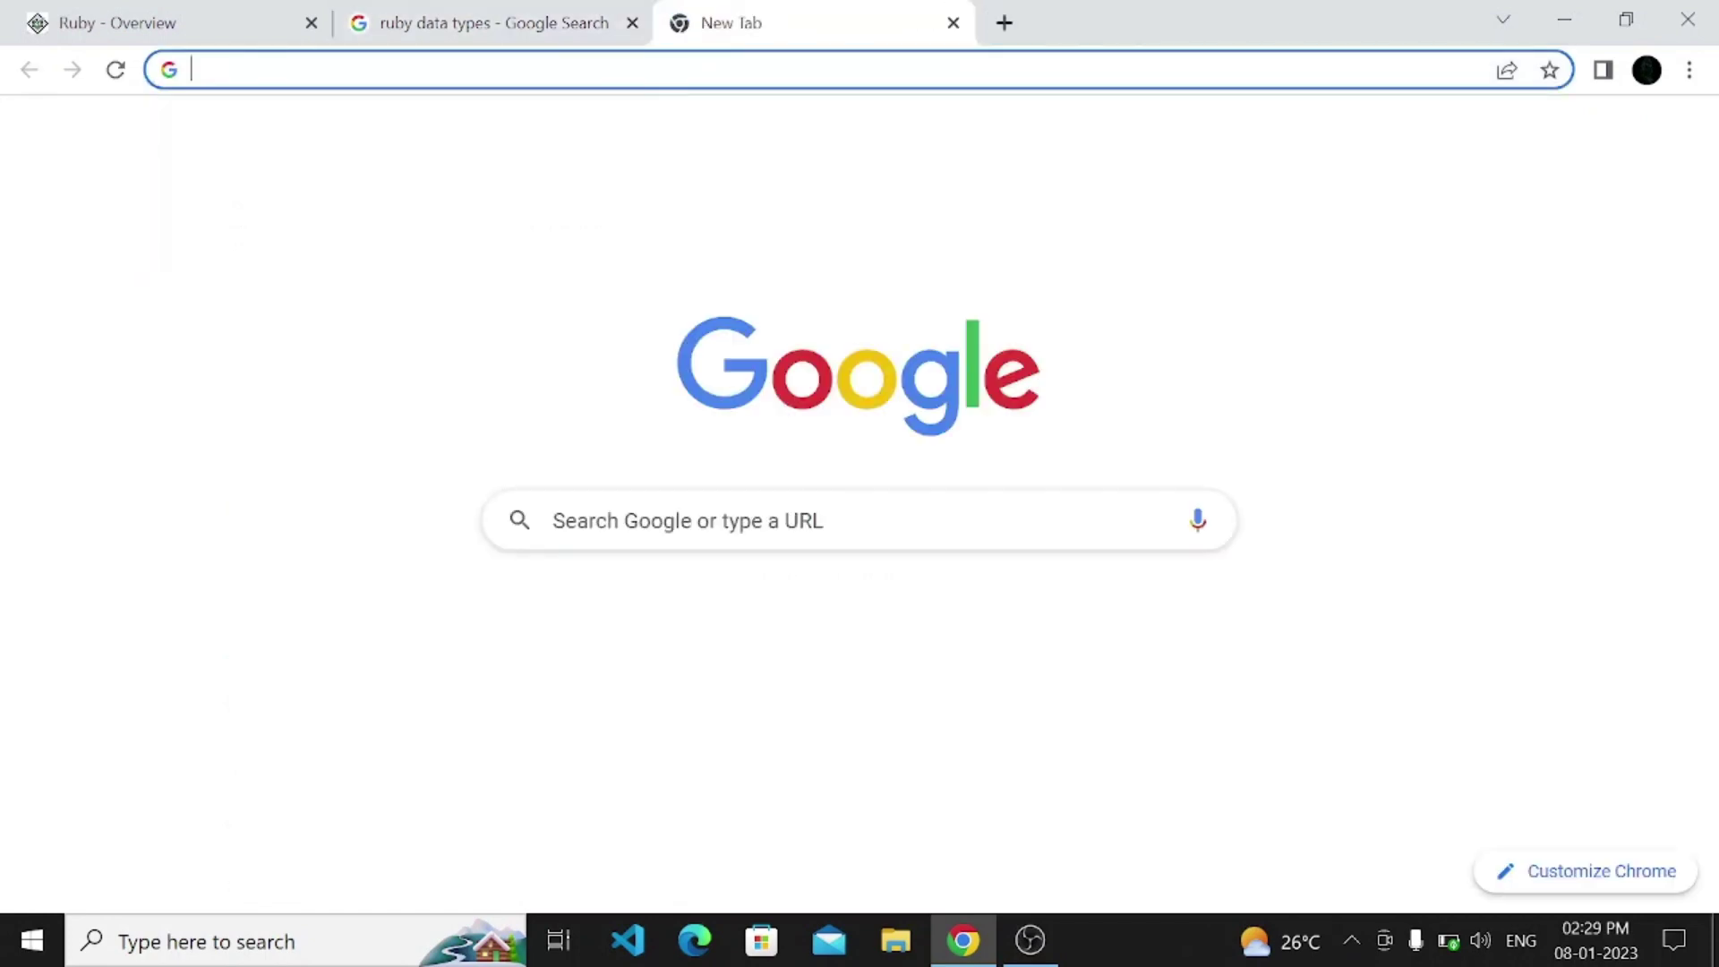
pyautogui.write('u')
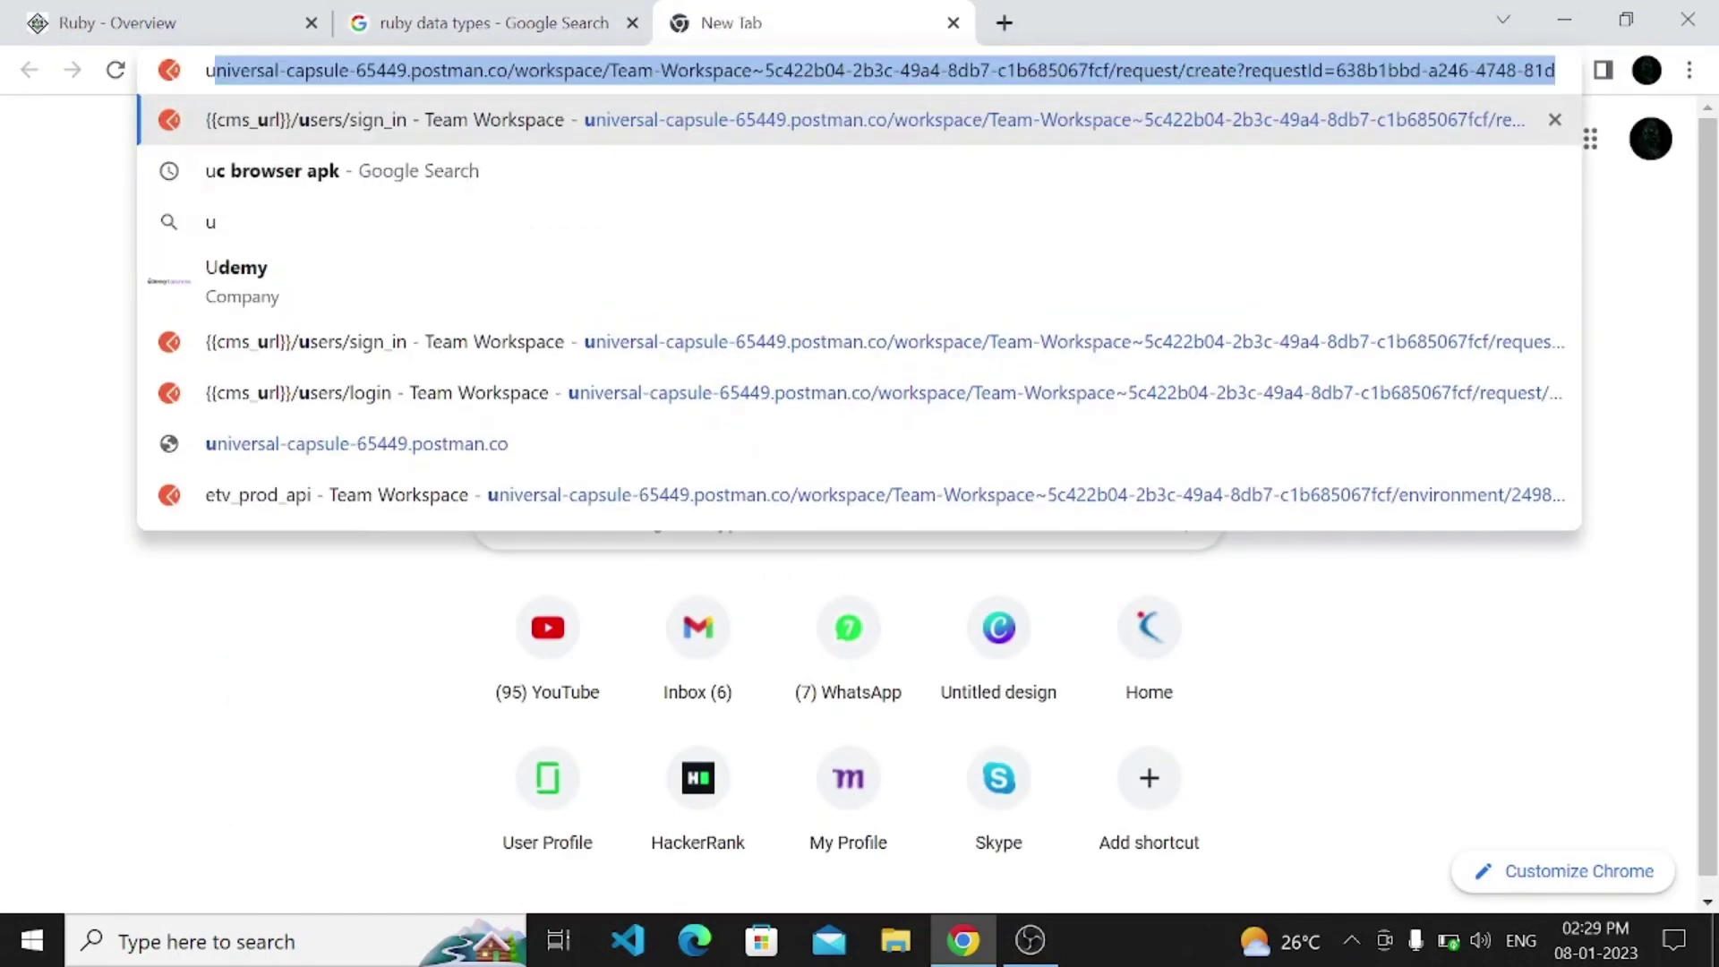
pyautogui.press('BackSpace')
pyautogui.write('ruby')
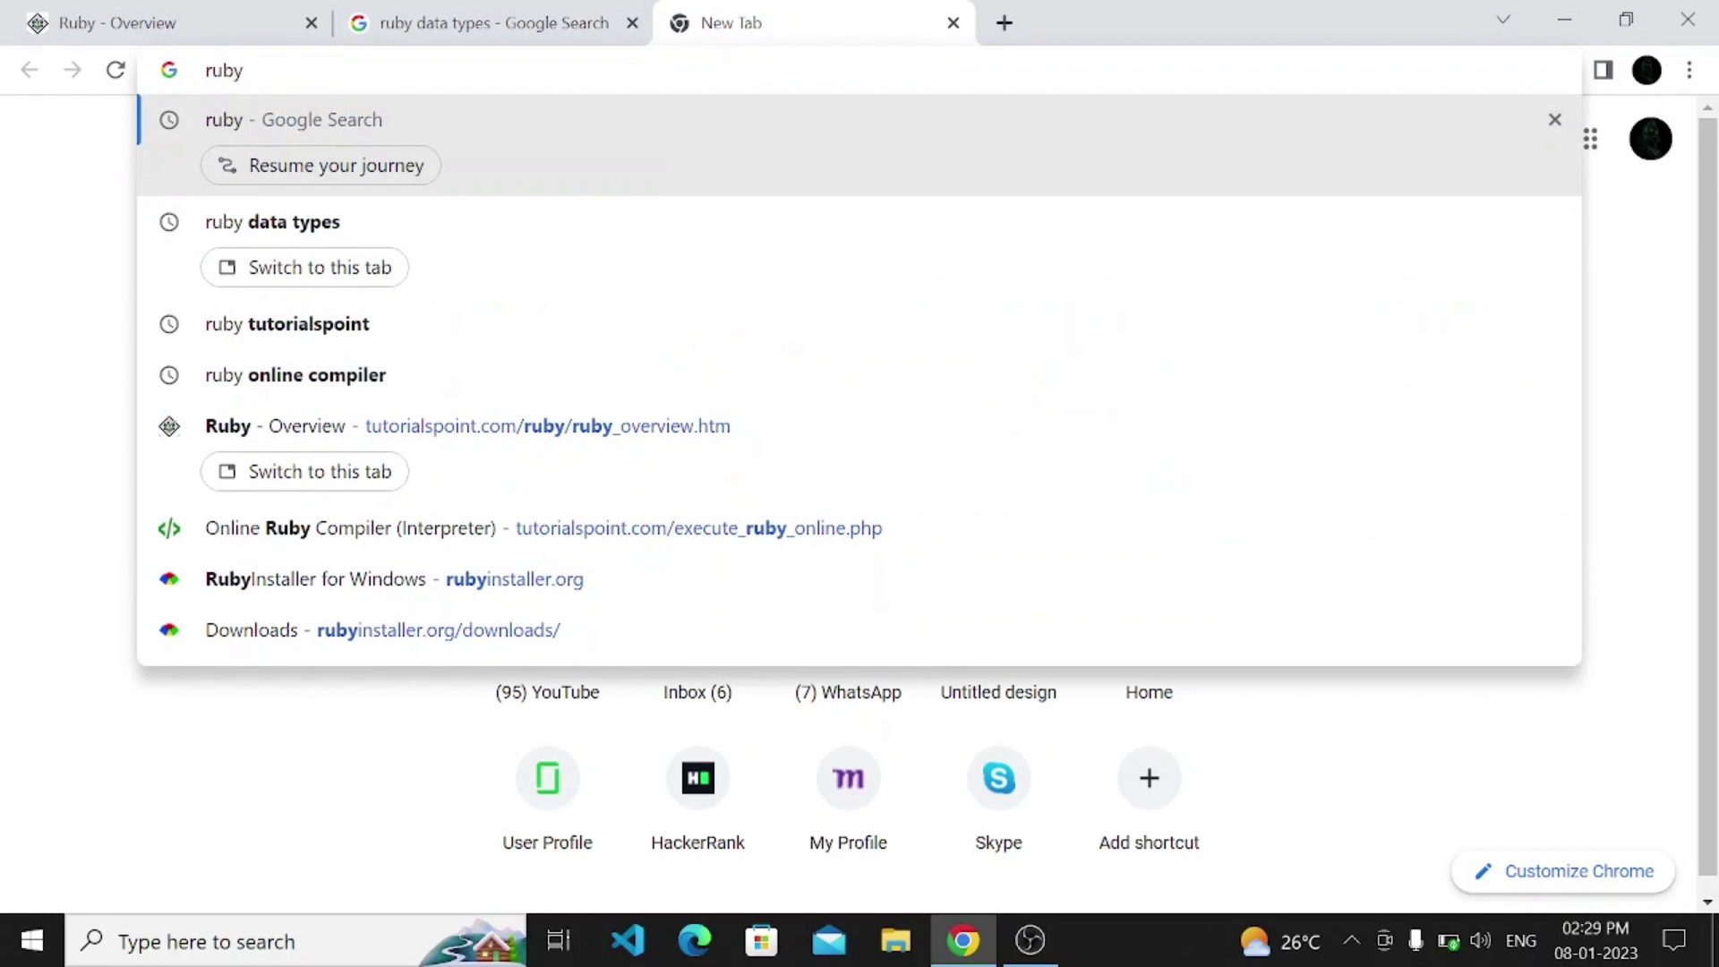
pyautogui.press('Down')
pyautogui.press('Down')
pyautogui.press('Down')
pyautogui.press('Down')
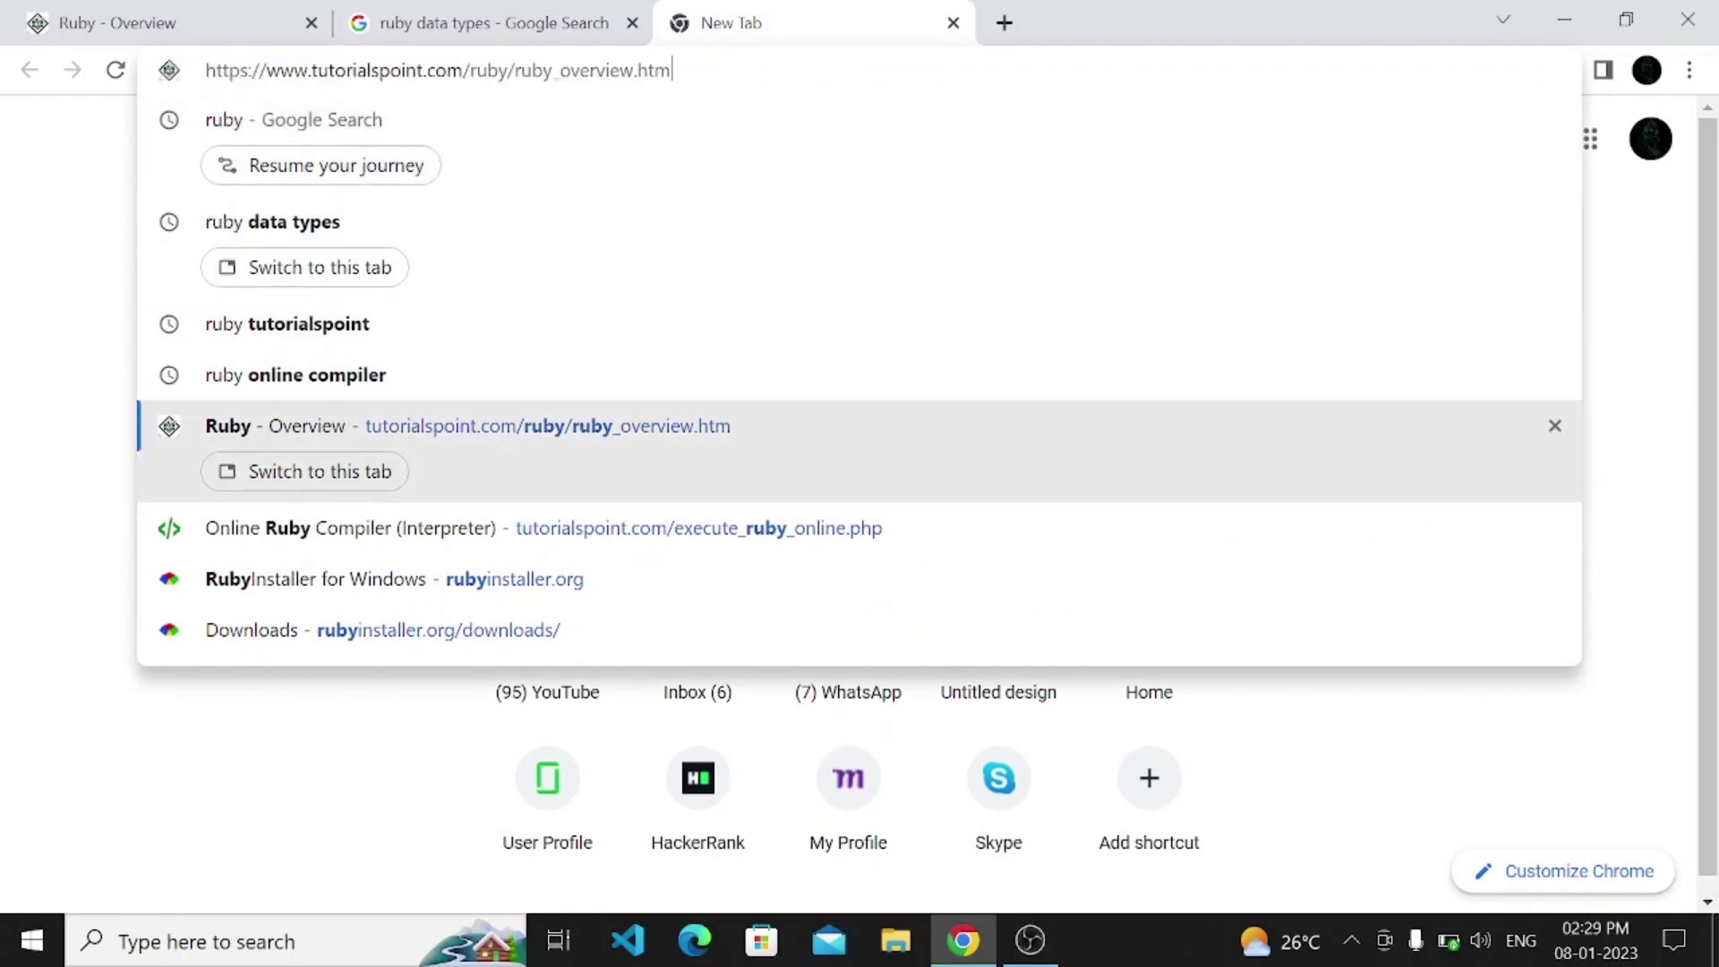
pyautogui.press('Up')
pyautogui.press('Return')
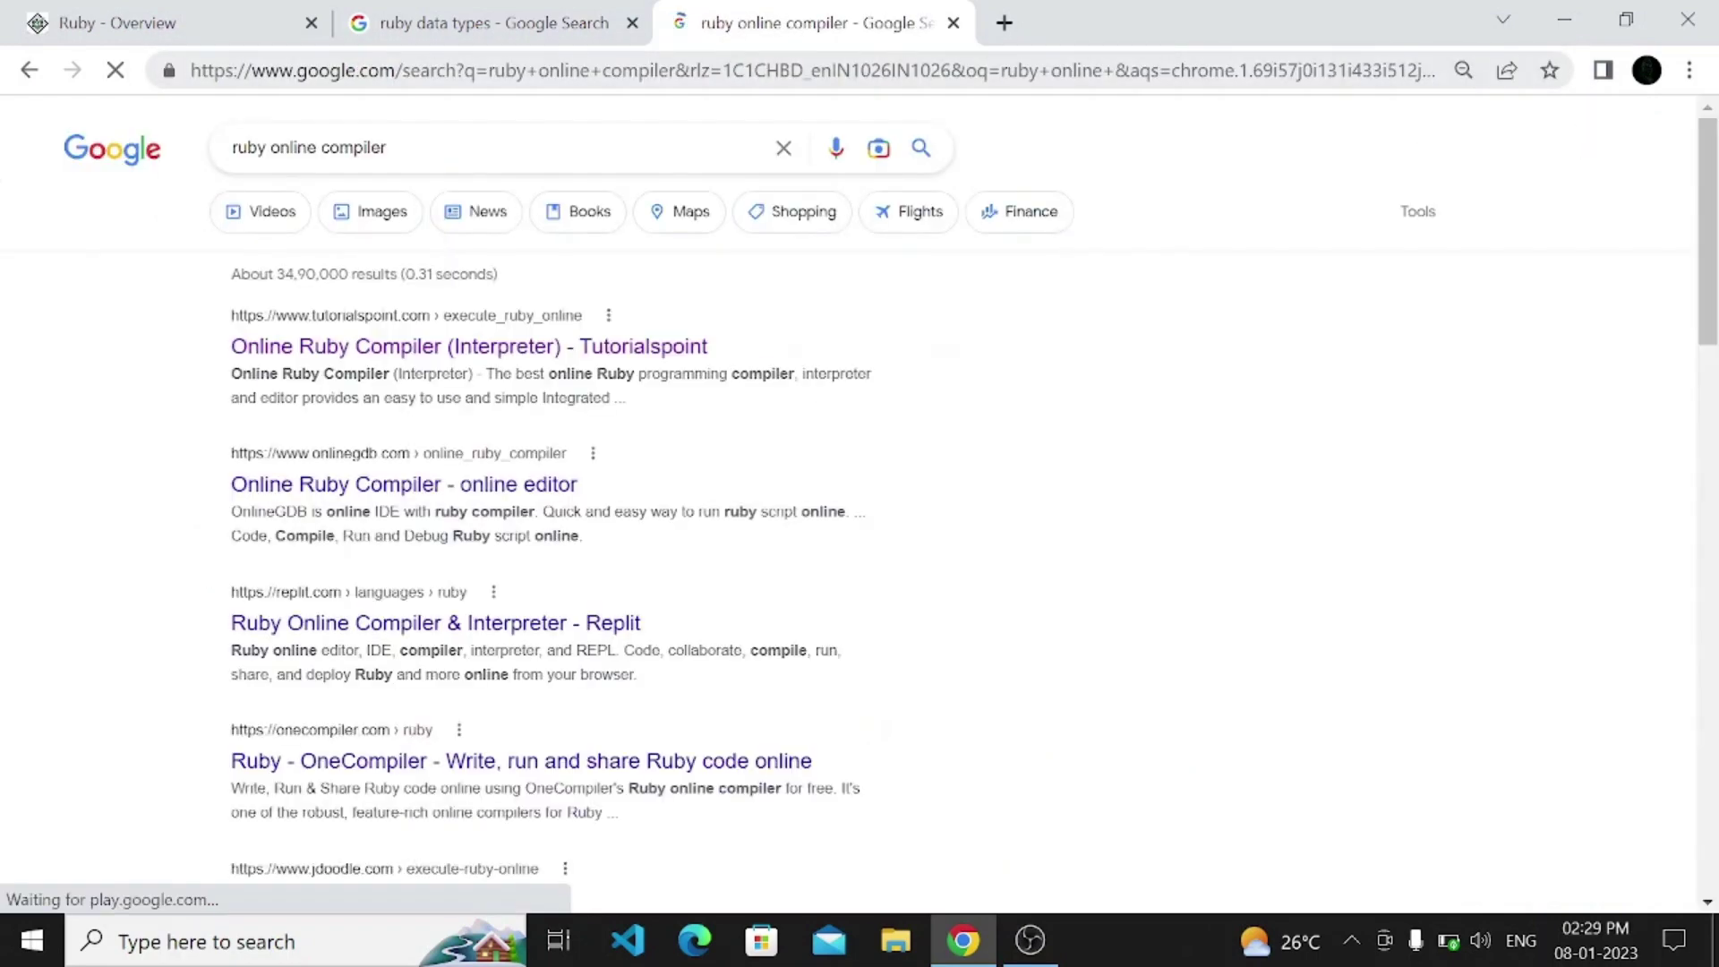
# In the Tutorialspoint Online Ruby Compiler, run str = "pranav" with print str[0], outputting p.
pyautogui.click(570, 347)
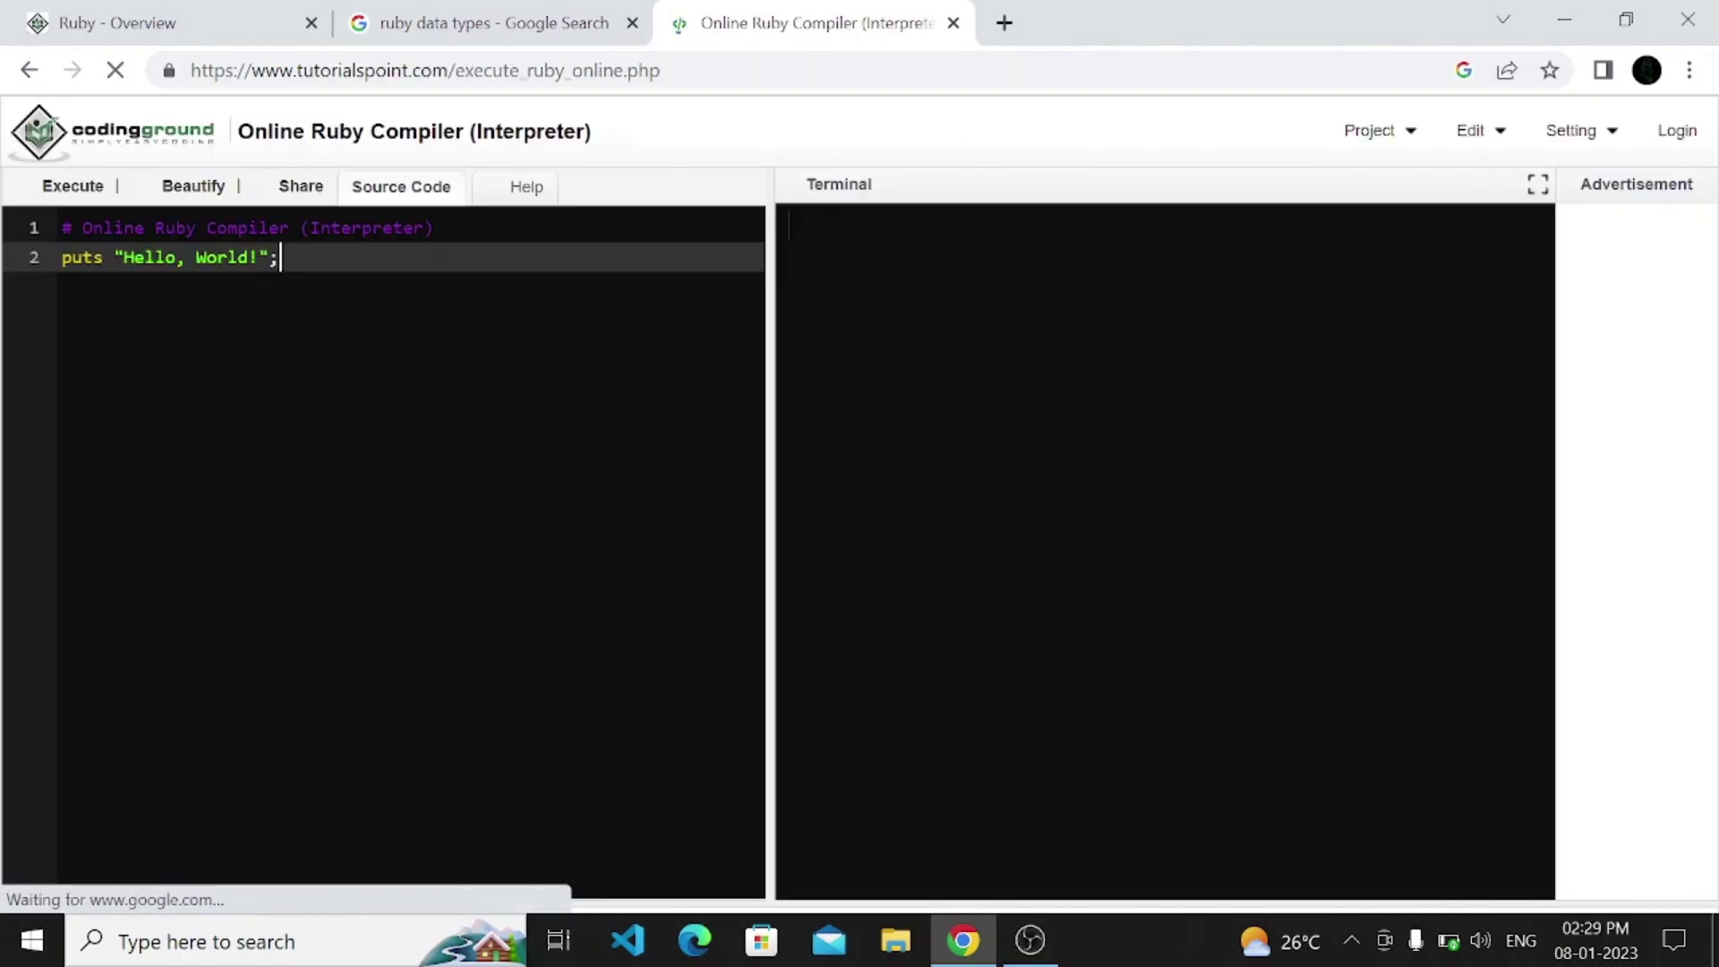
pyautogui.press('BackSpace')
pyautogui.press('BackSpace')
pyautogui.press('BackSpace')
pyautogui.press('BackSpace')
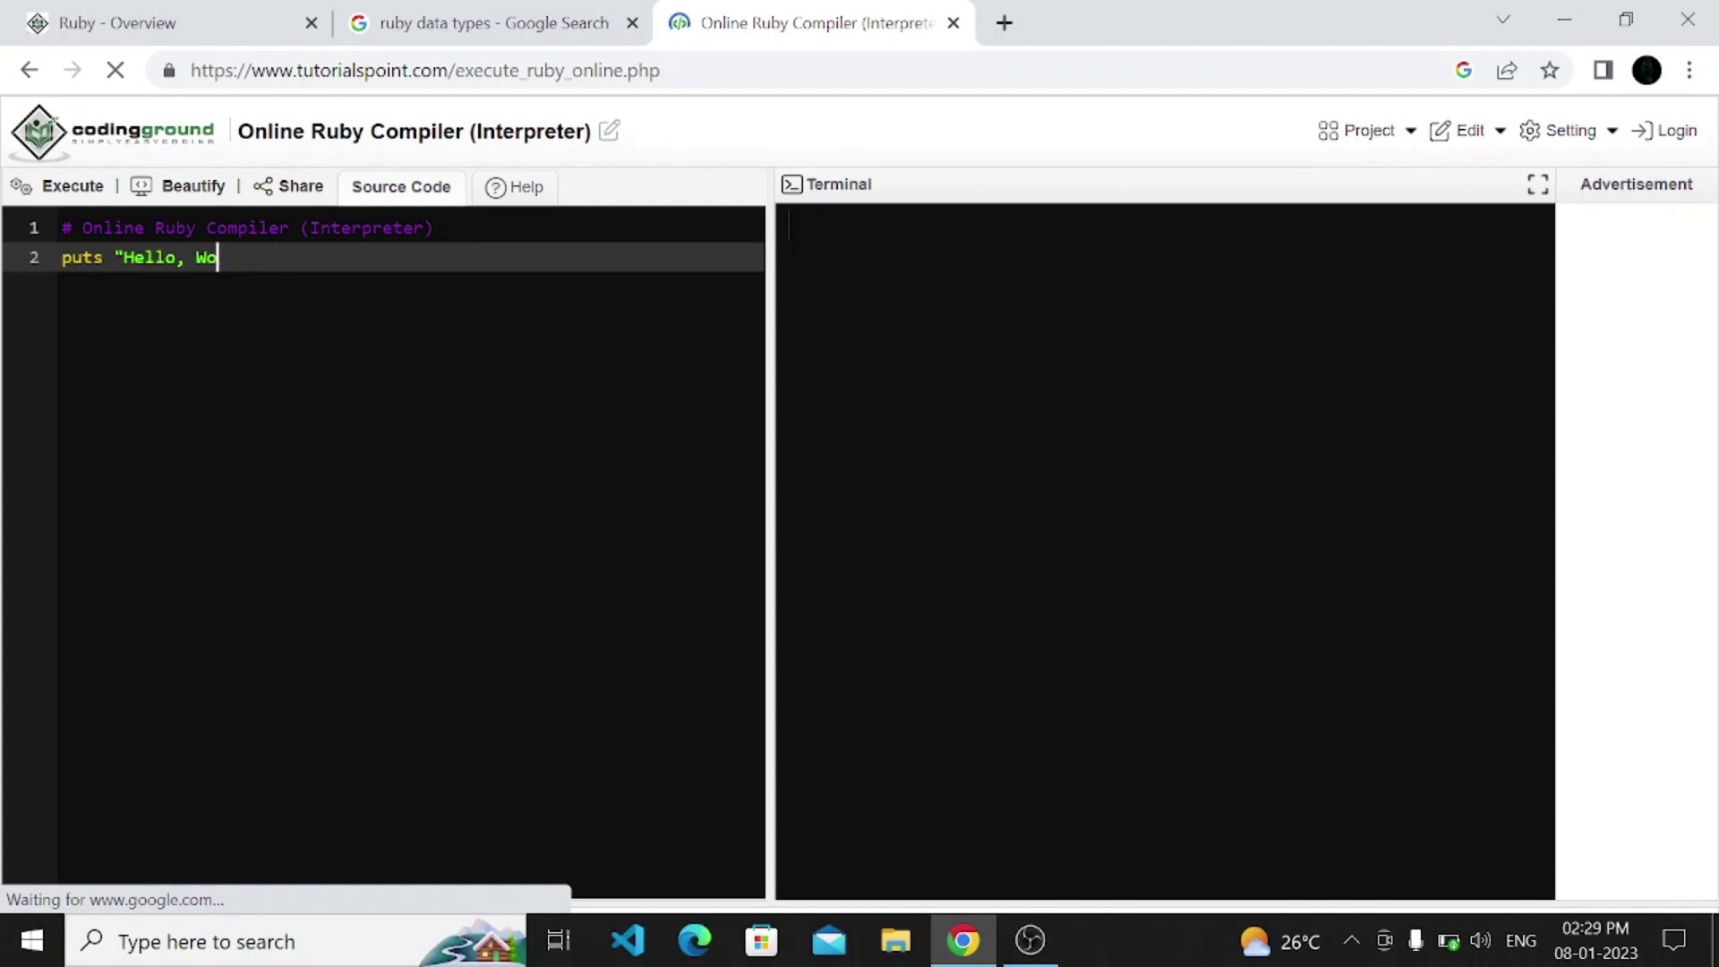
pyautogui.press('BackSpace')
pyautogui.press('BackSpace')
pyautogui.press('BackSpace')
pyautogui.press('BackSpace')
pyautogui.press('BackSpace')
pyautogui.press('BackSpace')
pyautogui.press('BackSpace')
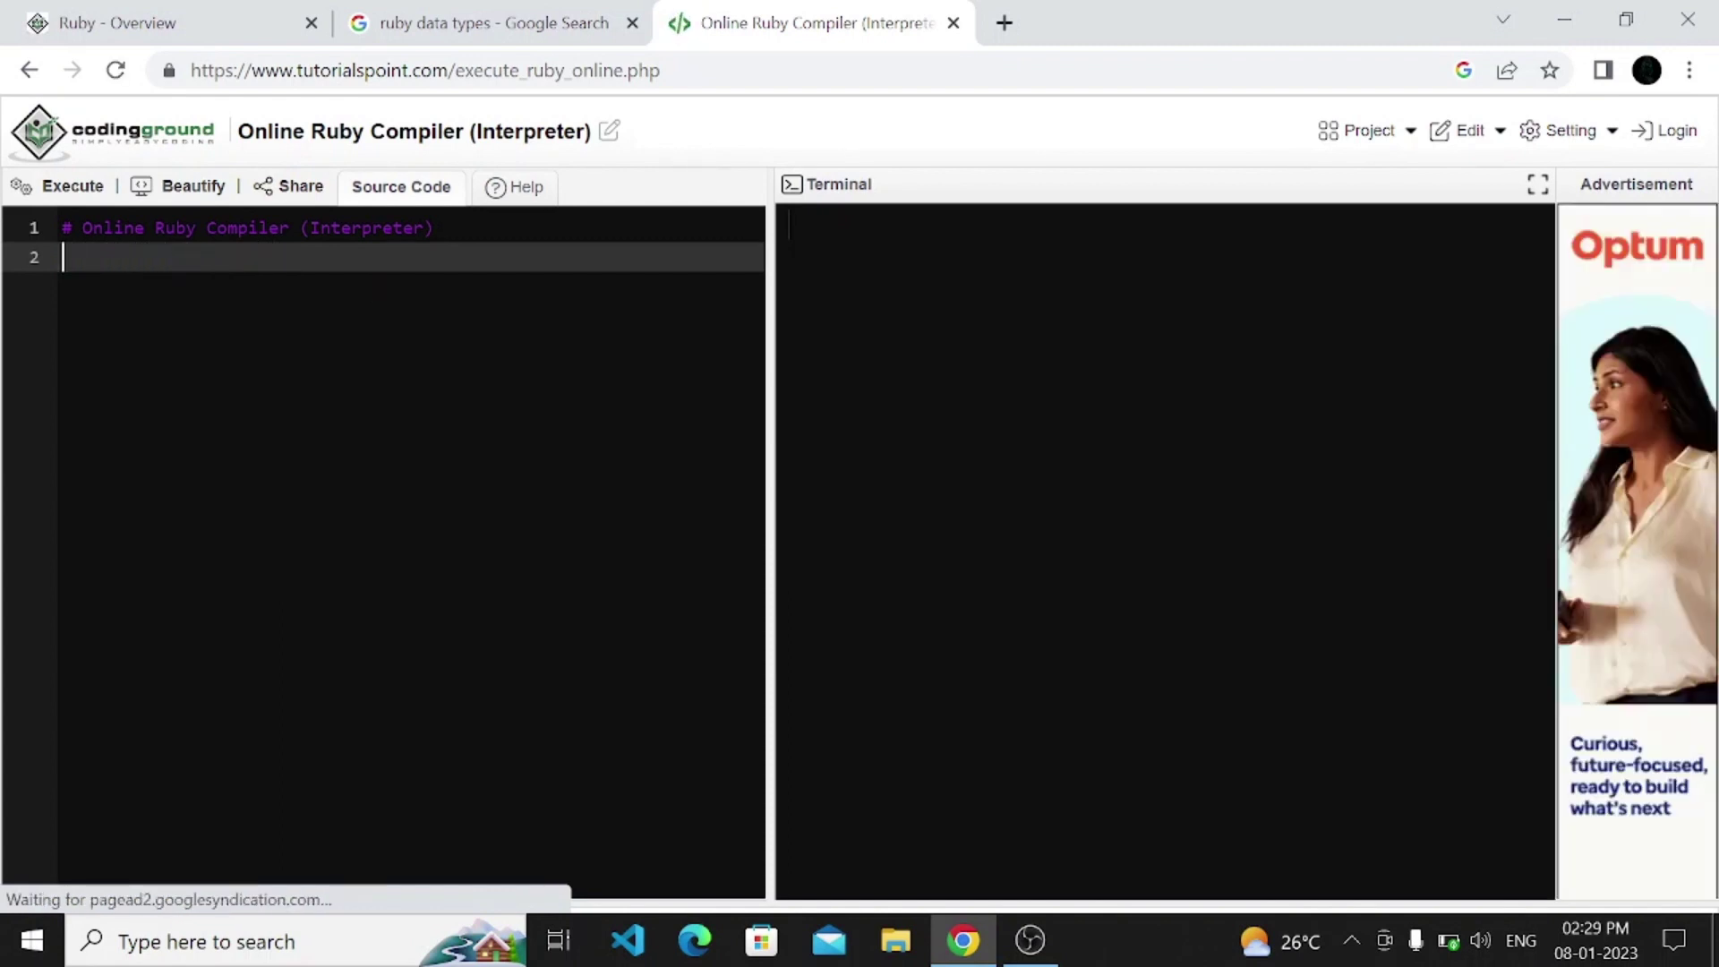
pyautogui.write('str = ')
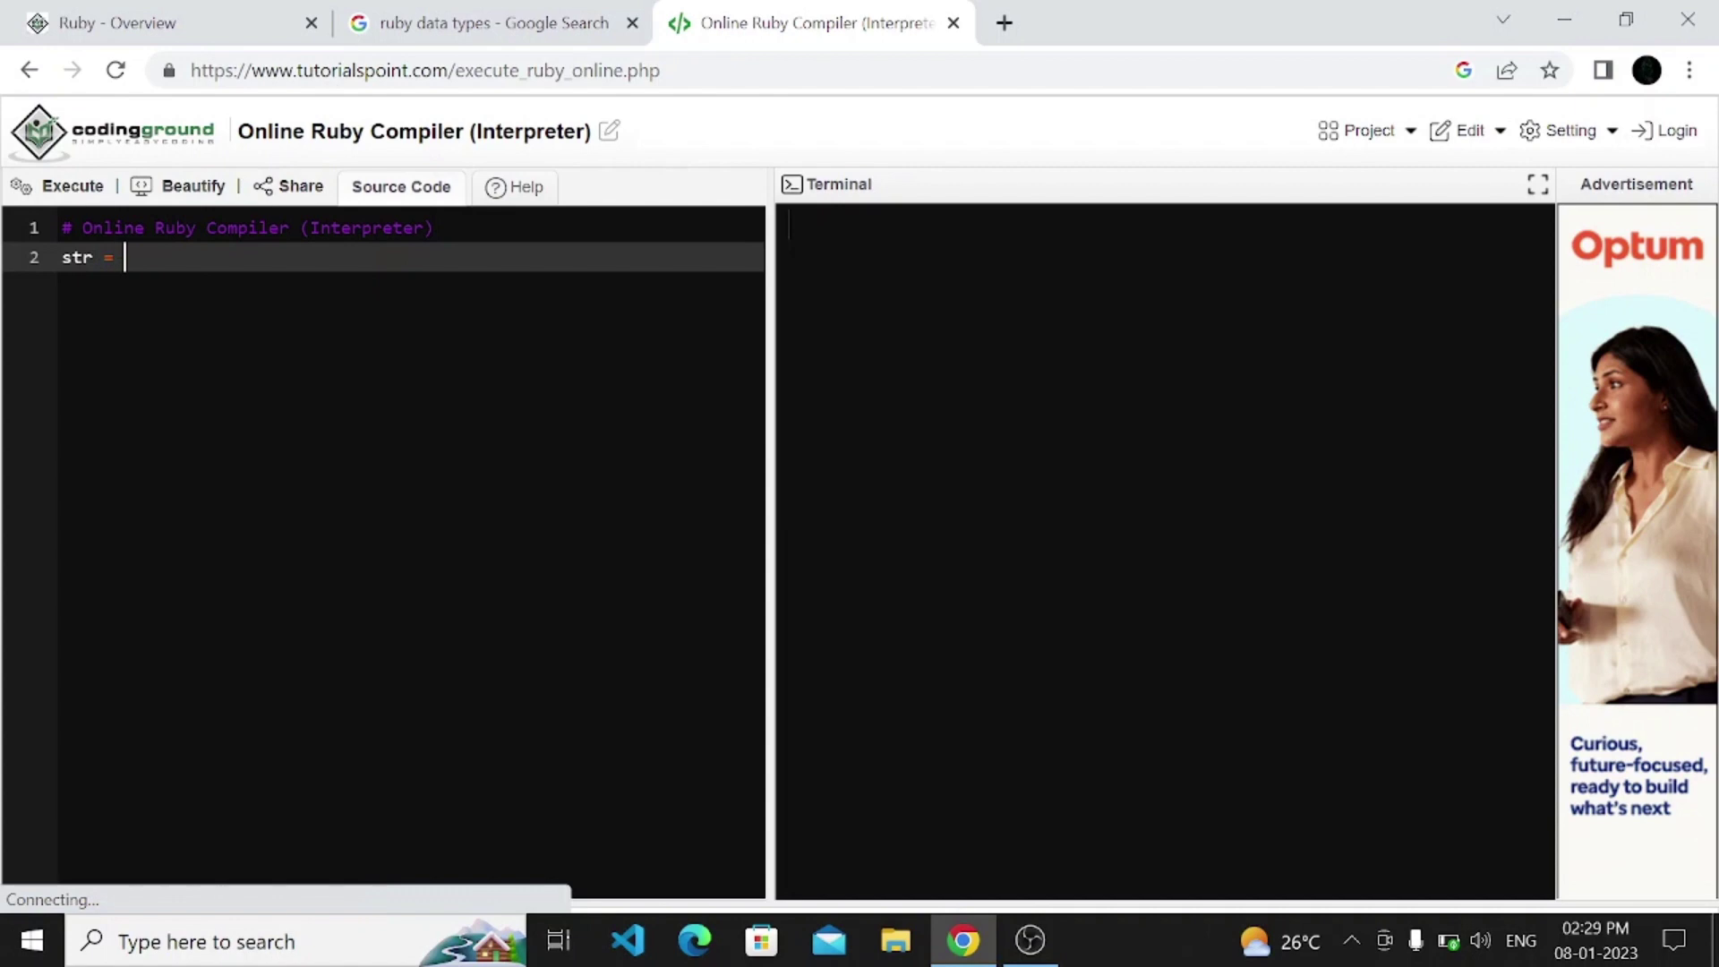
pyautogui.write('"pran')
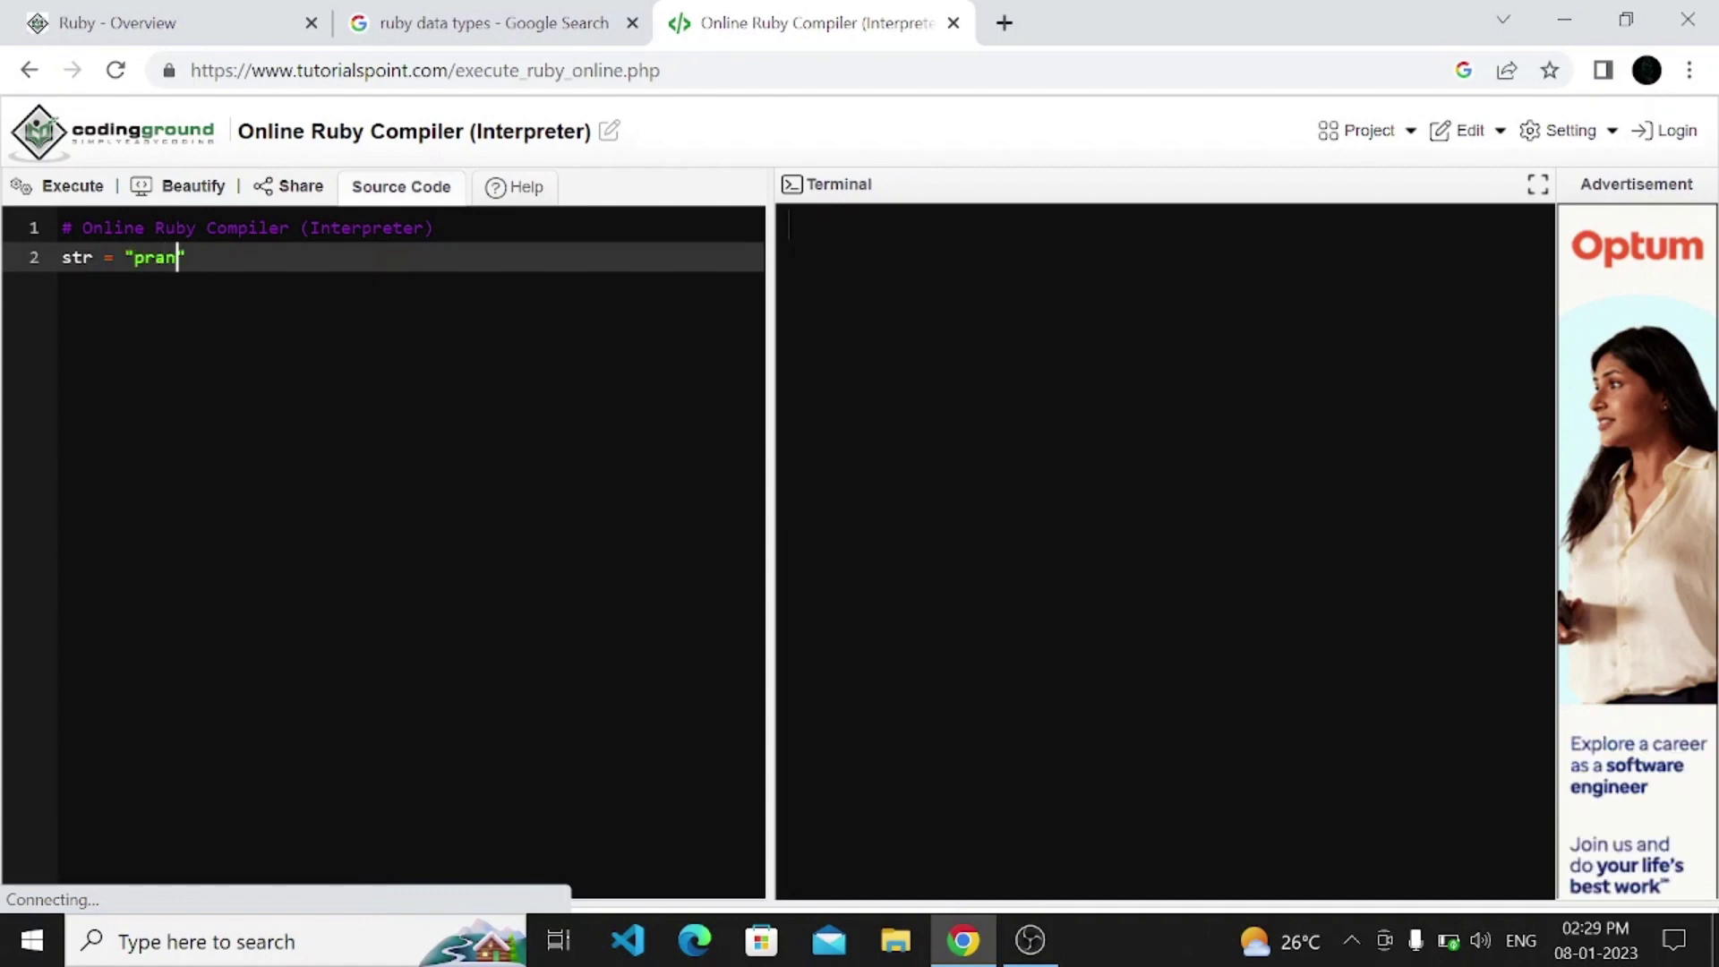
pyautogui.write('av"')
pyautogui.press('Return')
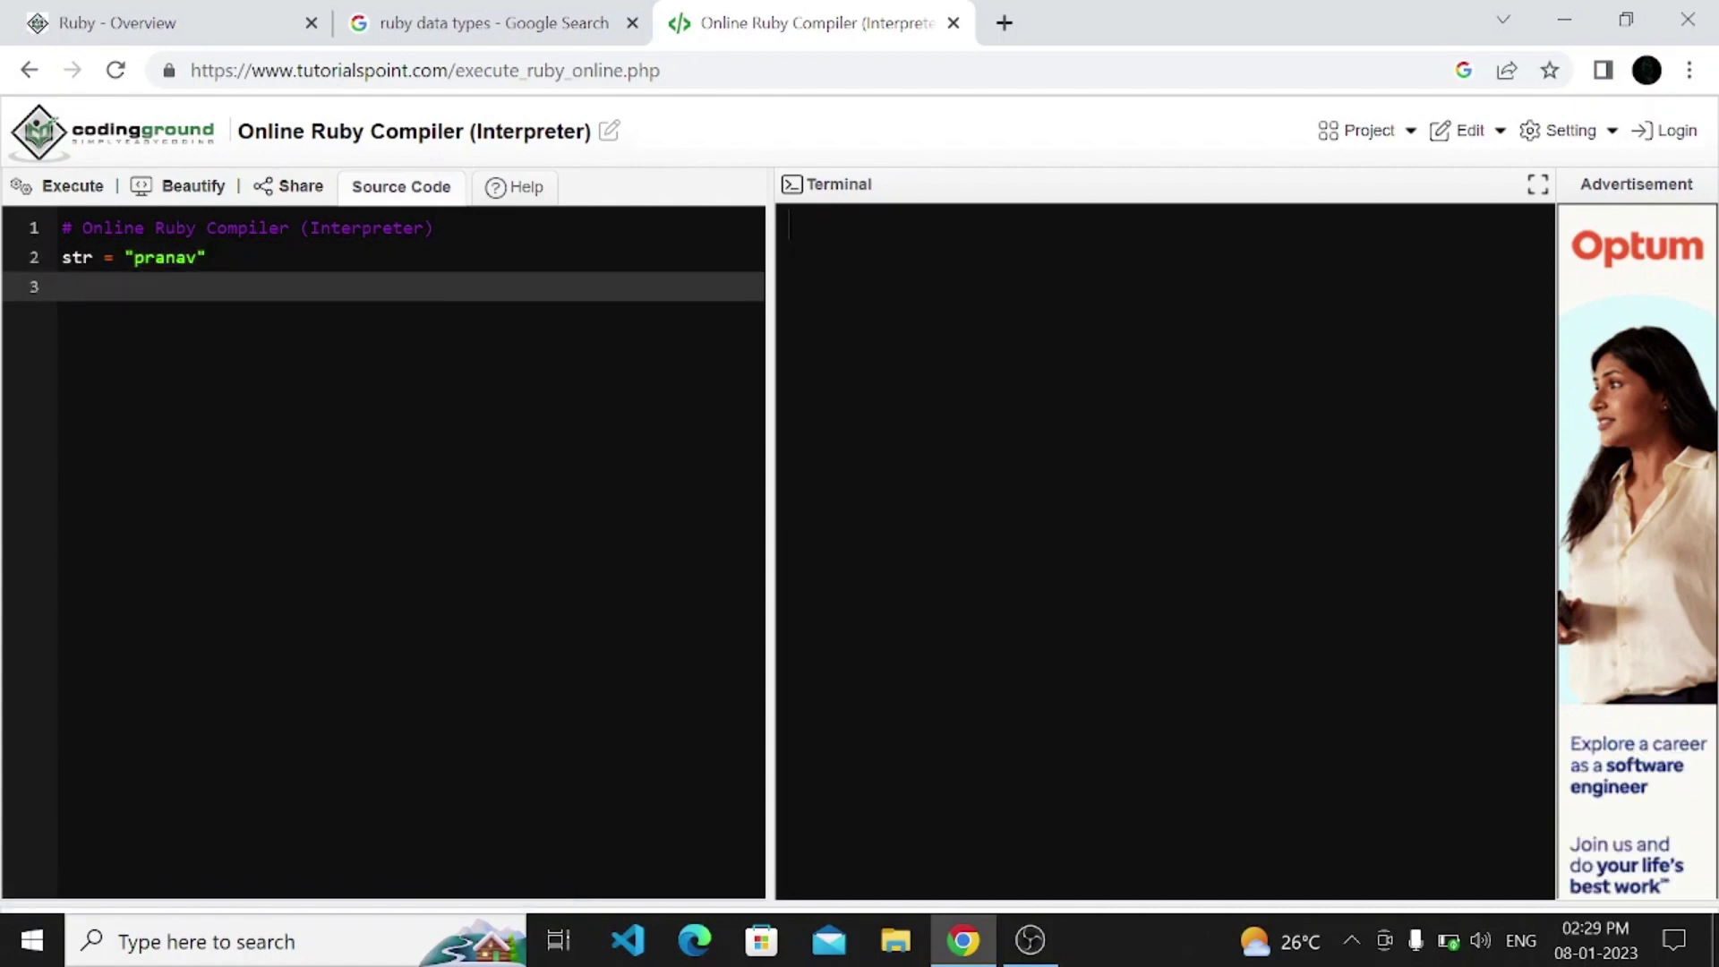
pyautogui.write('print ')
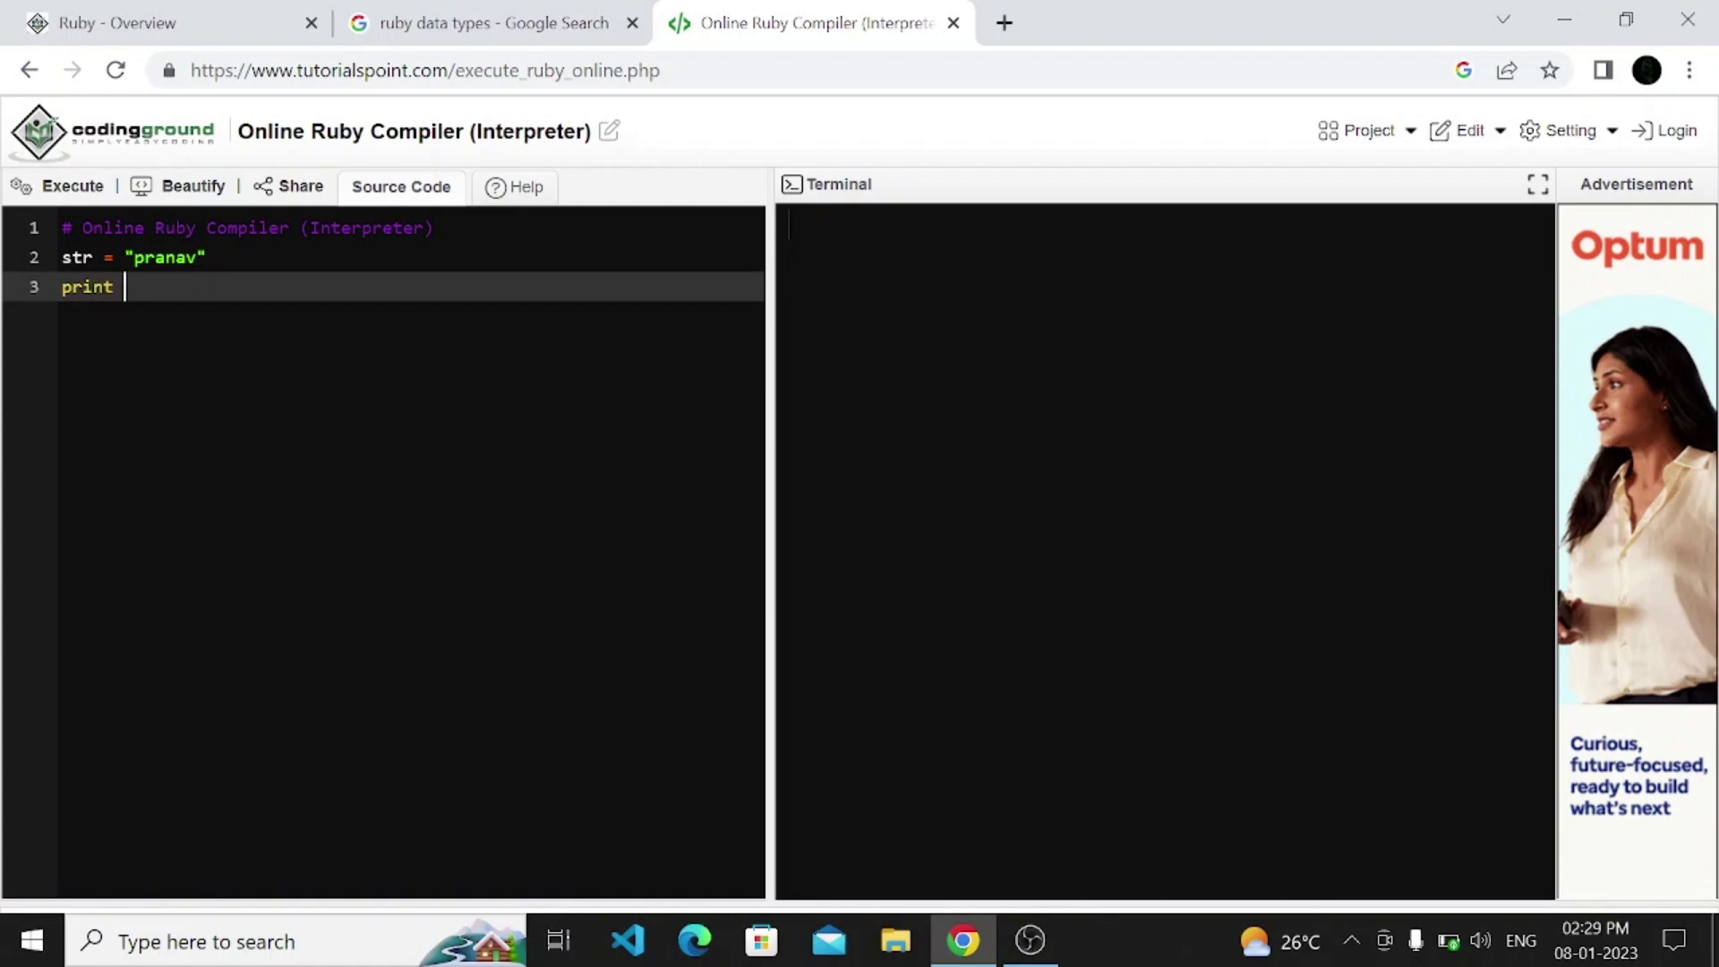
pyautogui.write('str')
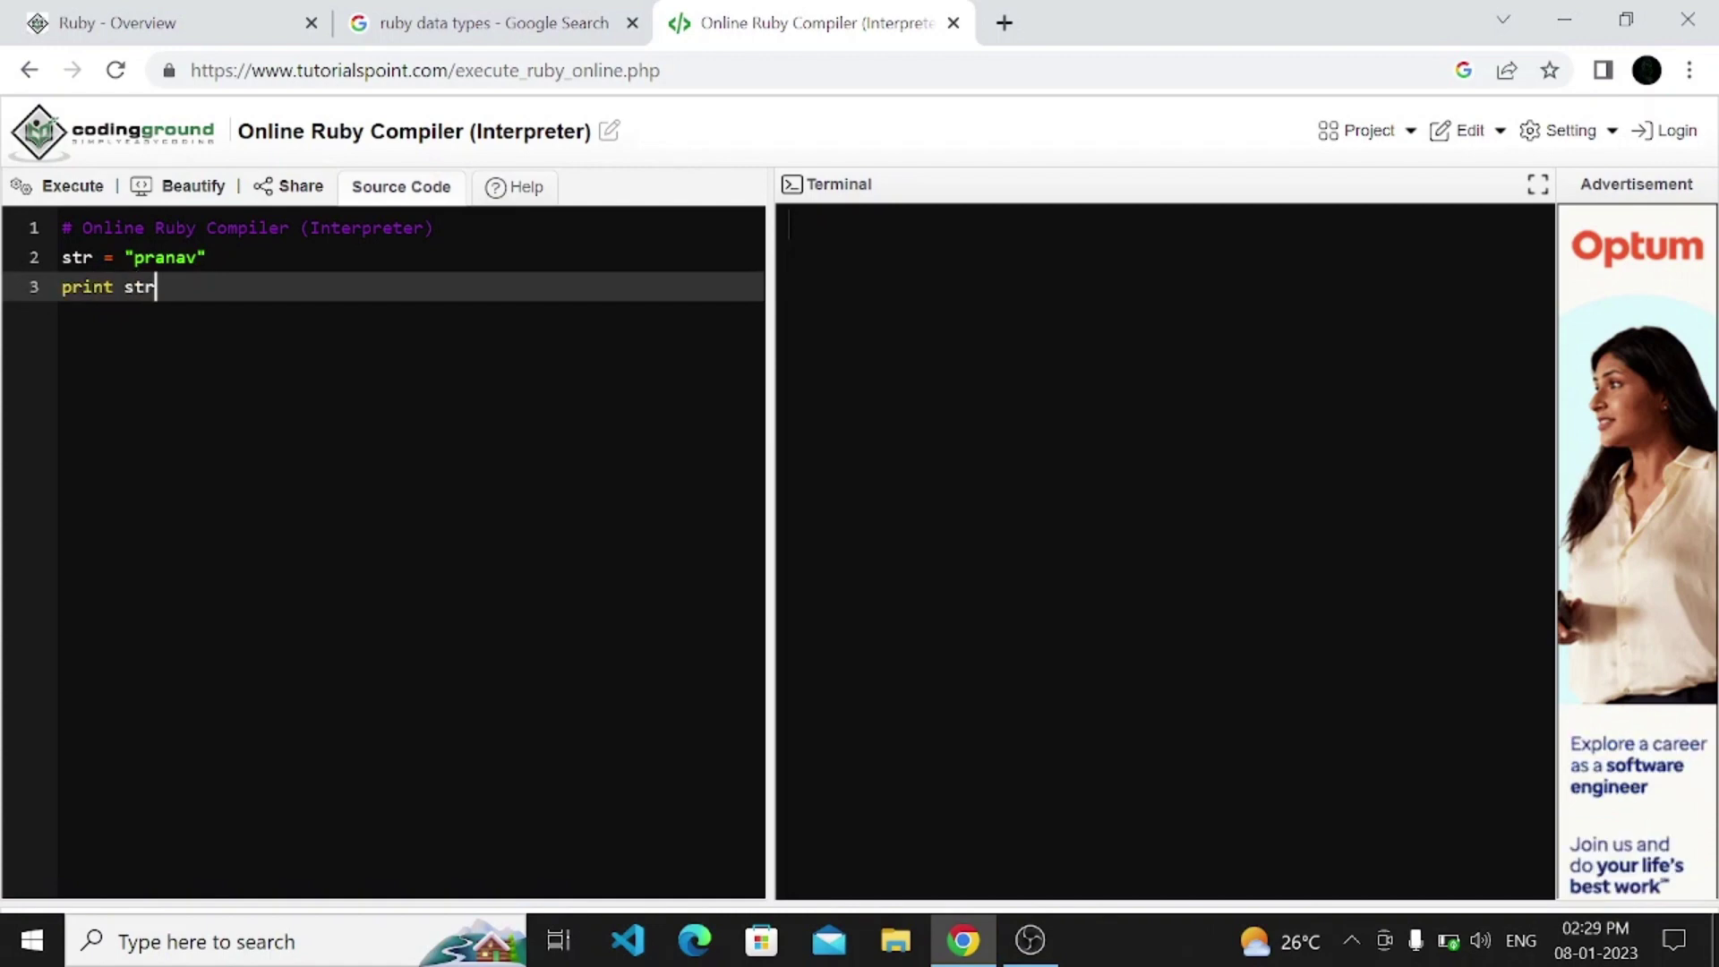
pyautogui.write('[0')
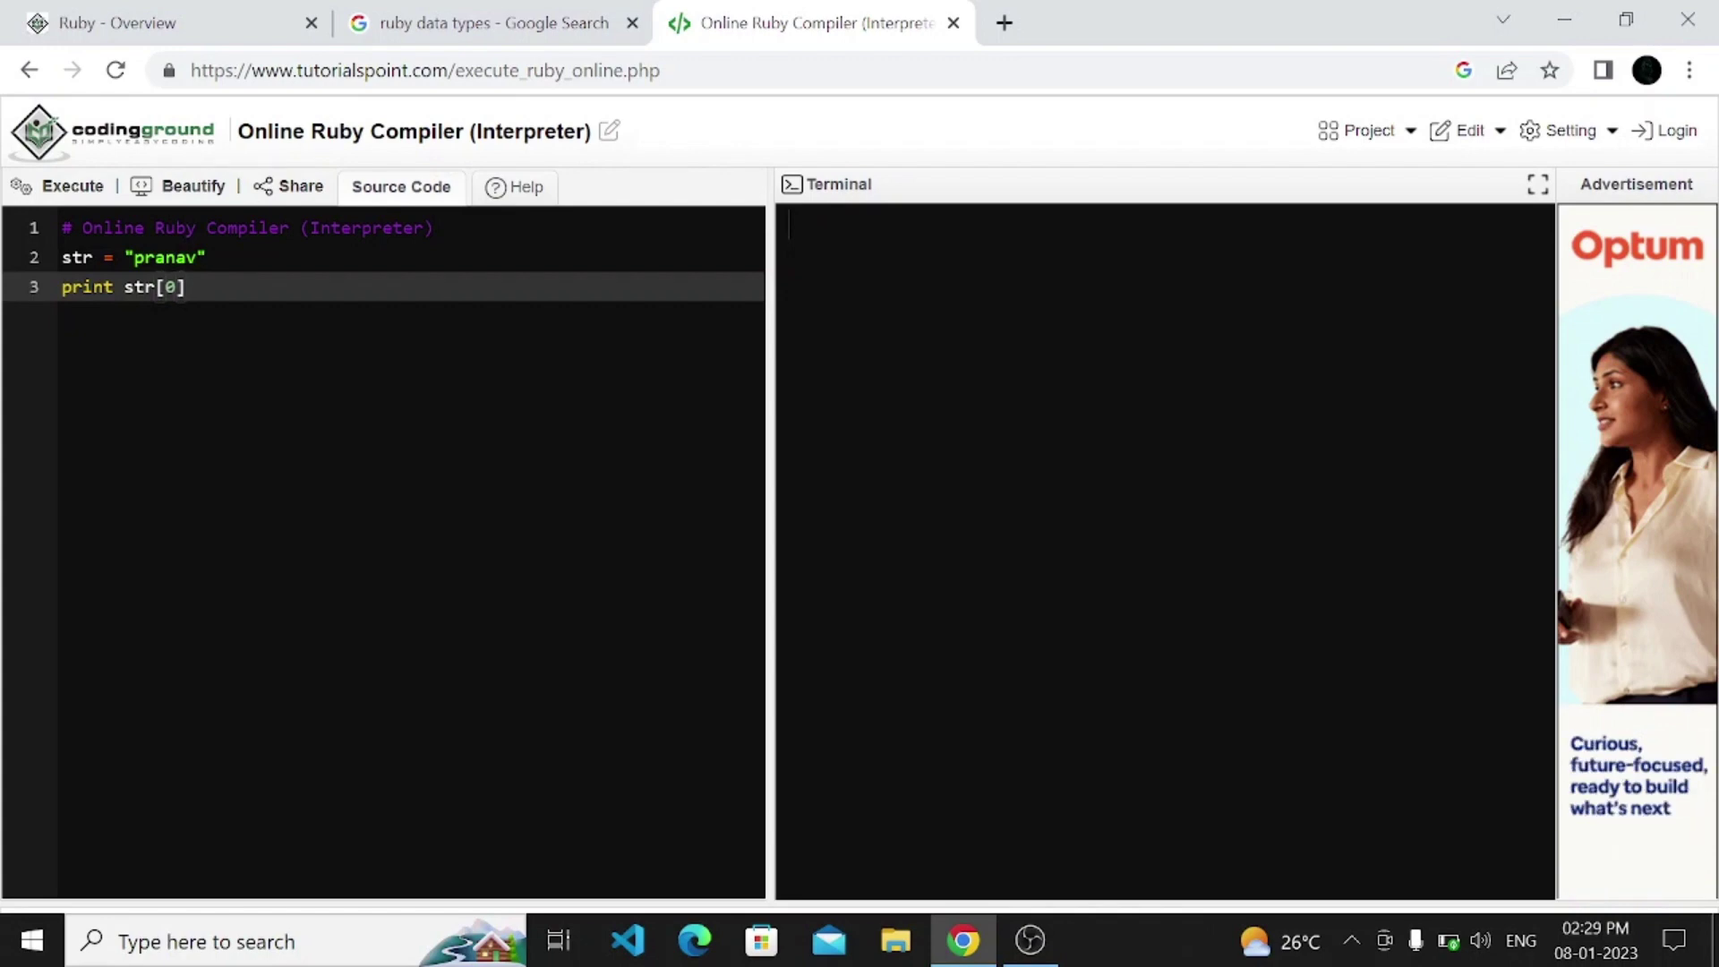
pyautogui.click(56, 196)
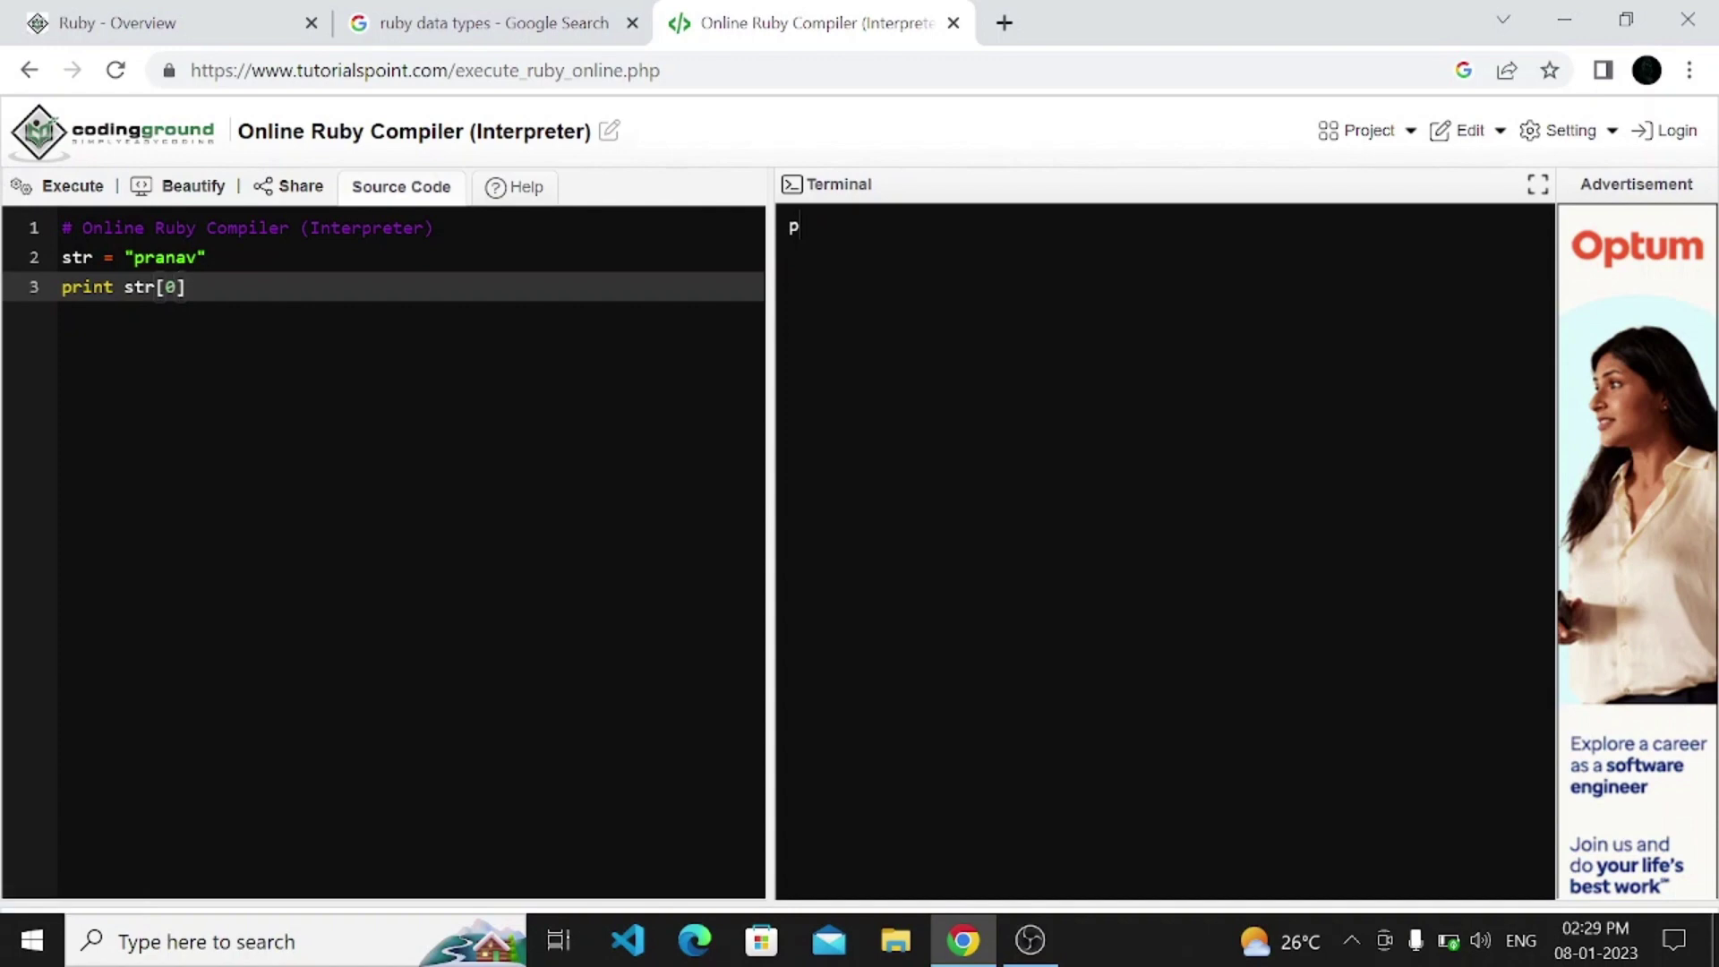
pyautogui.moveTo(157, 286); pyautogui.dragTo(177, 288)
# Change line 3 to str[0] = 'l', print str, and run it to output lranav.
pyautogui.click(123, 256)
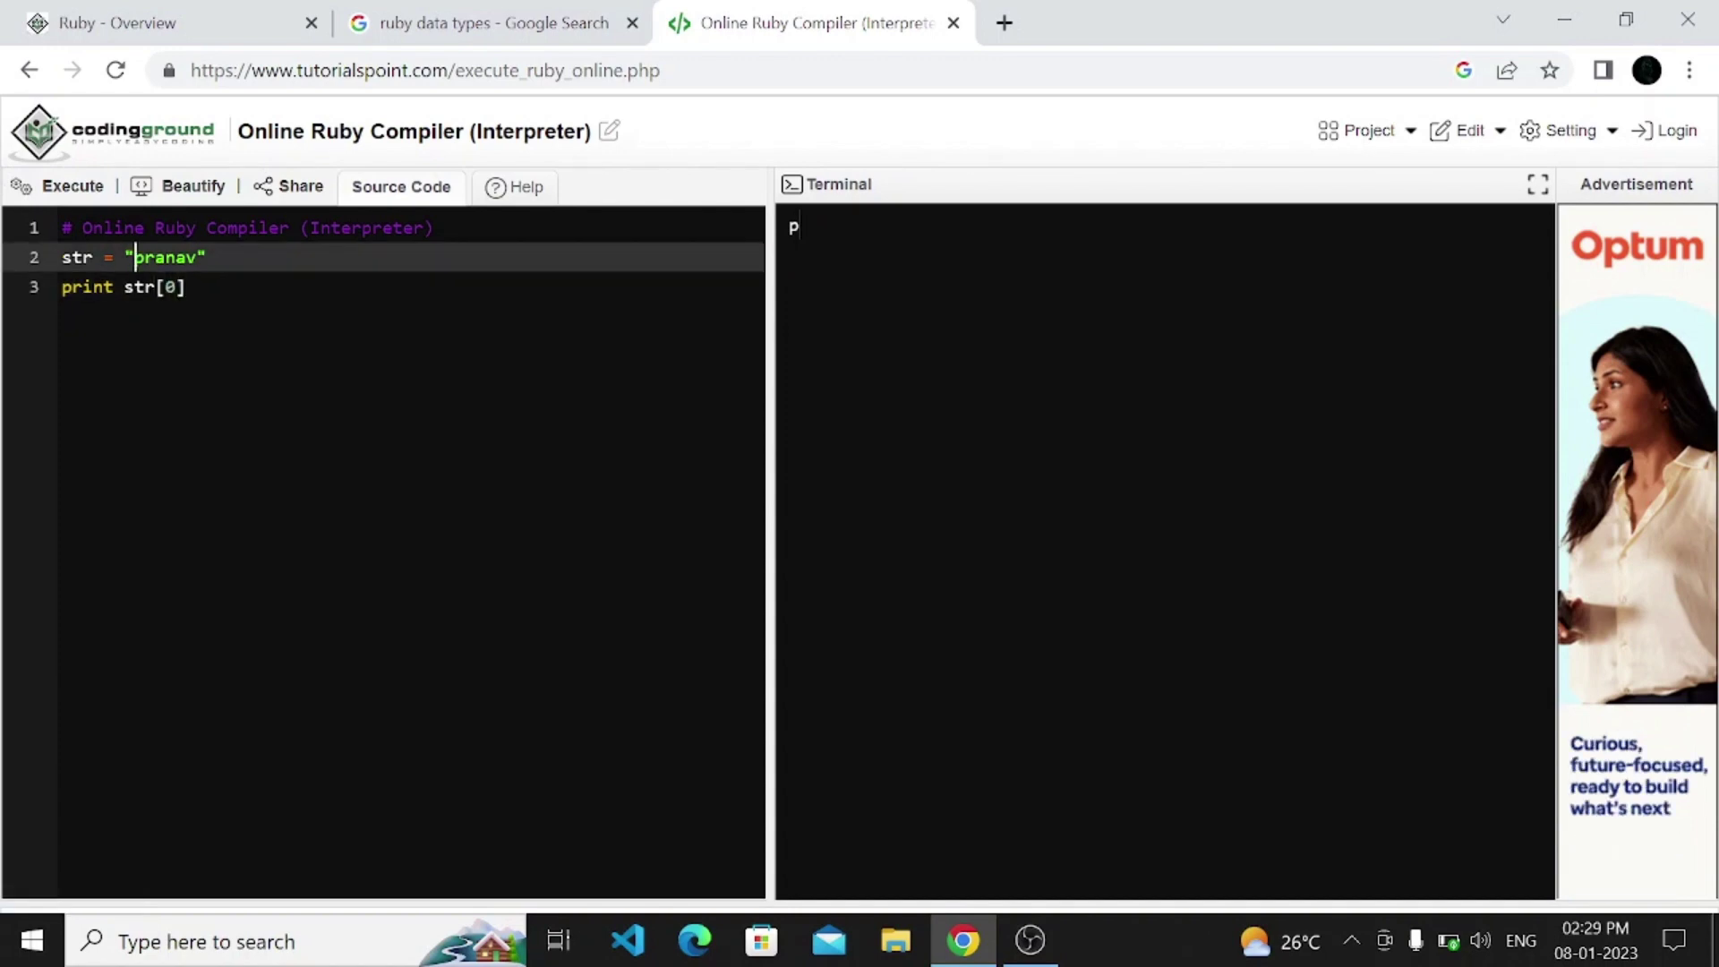
pyautogui.click(134, 286)
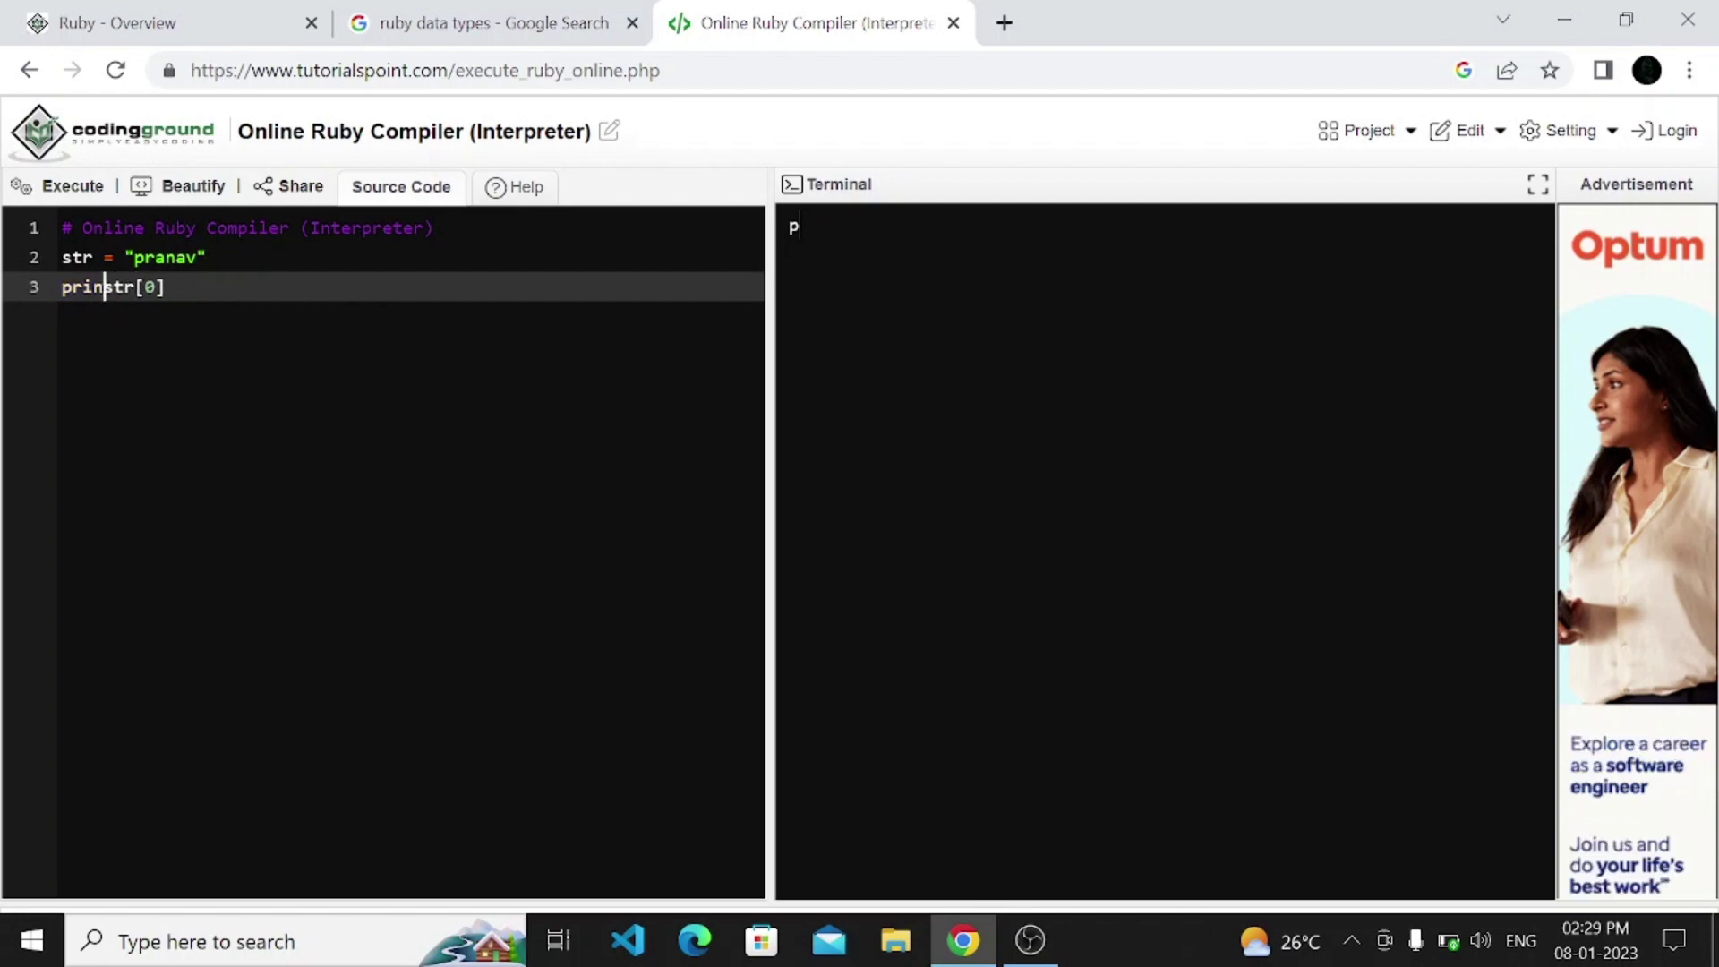
pyautogui.press('BackSpace')
pyautogui.press('BackSpace')
pyautogui.press('BackSpace')
pyautogui.press('BackSpace')
pyautogui.press('BackSpace')
pyautogui.press('Right')
pyautogui.press('Right')
pyautogui.press('Right')
pyautogui.press('Right')
pyautogui.press('Right')
pyautogui.write('= ')
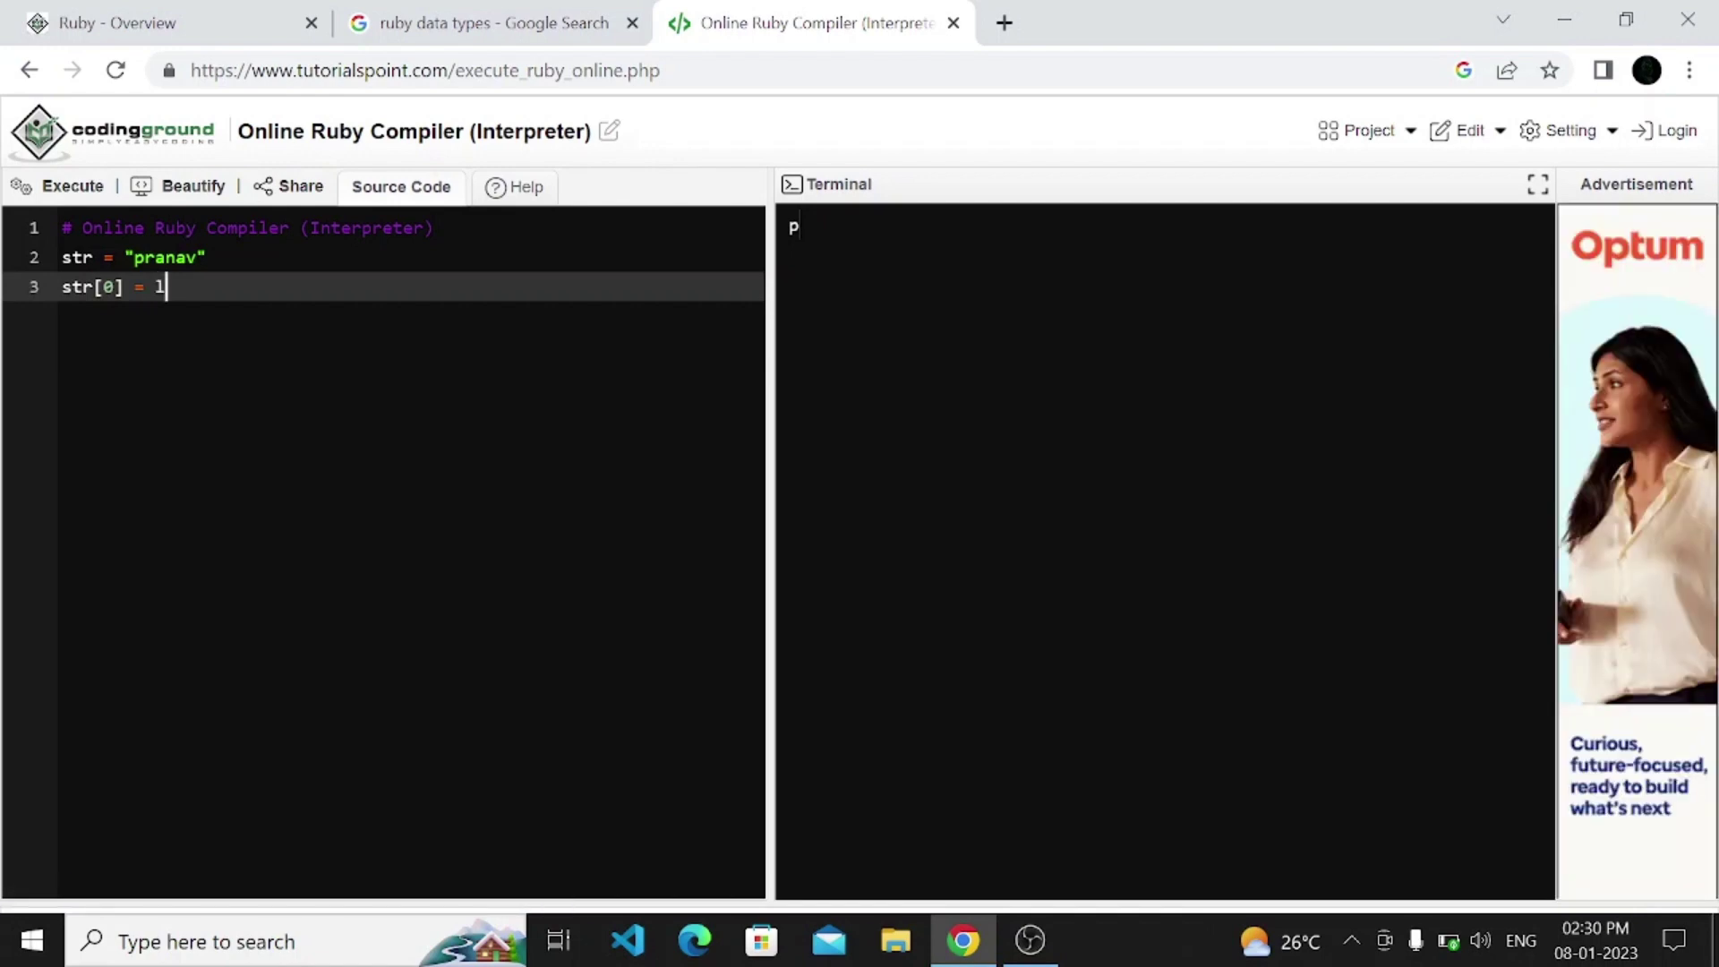
pyautogui.write("'l'")
pyautogui.press('Return')
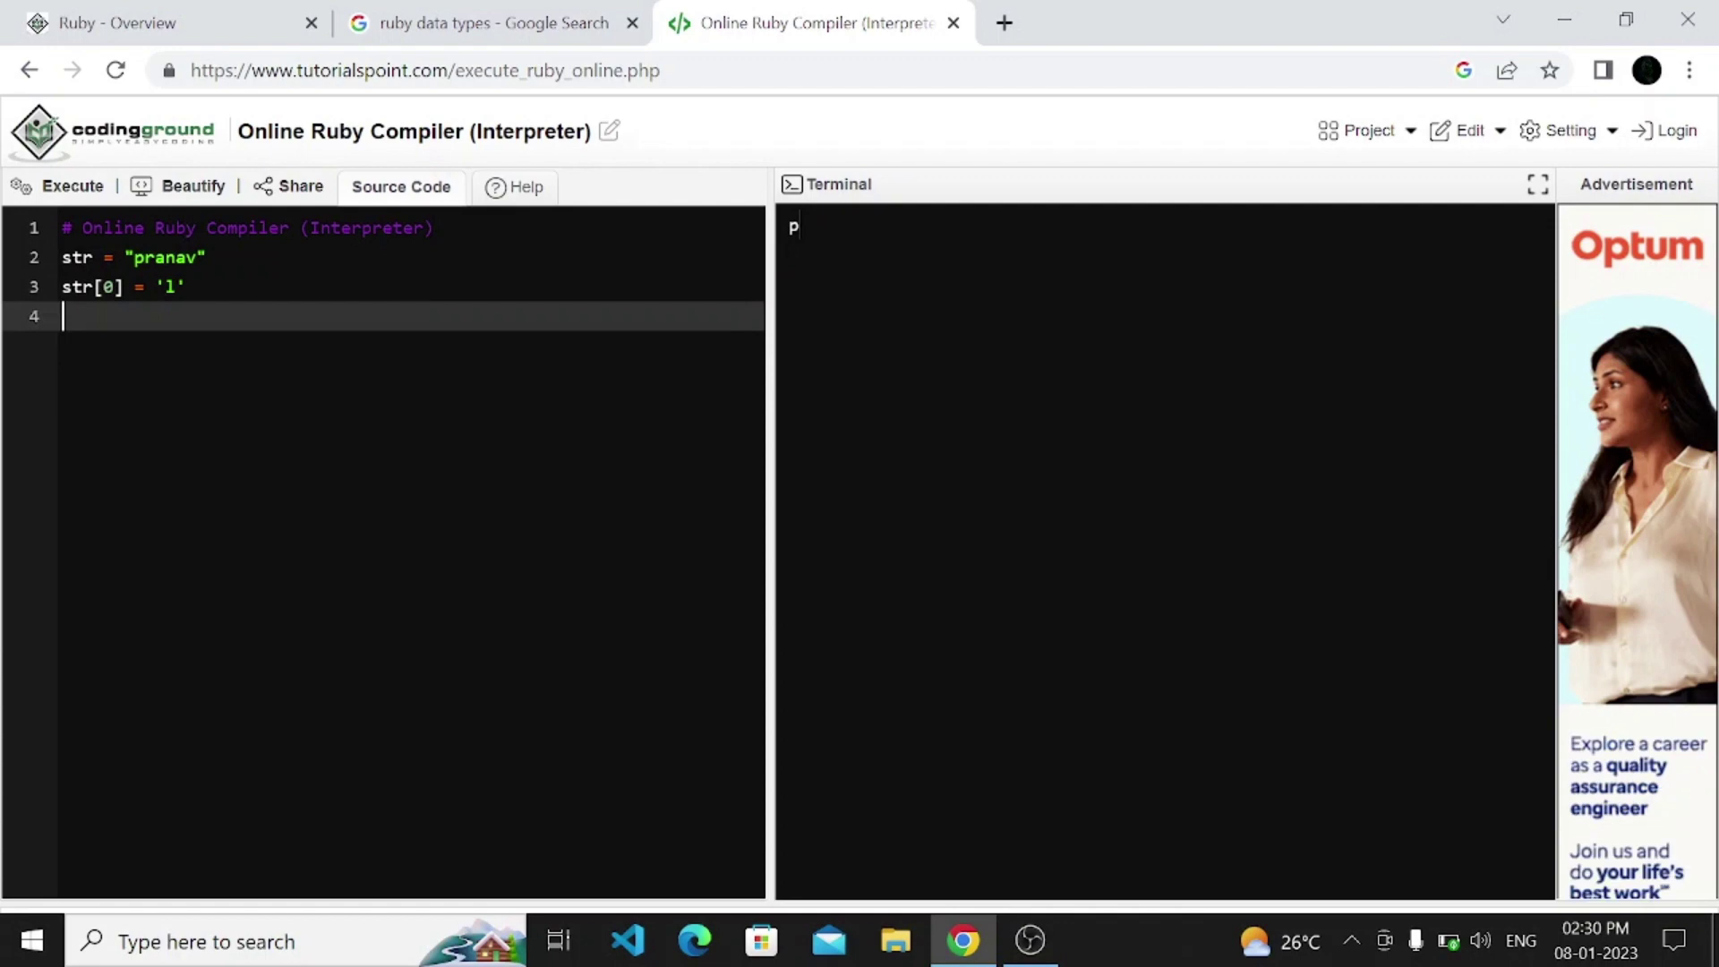
pyautogui.press('Return')
pyautogui.write('print s')
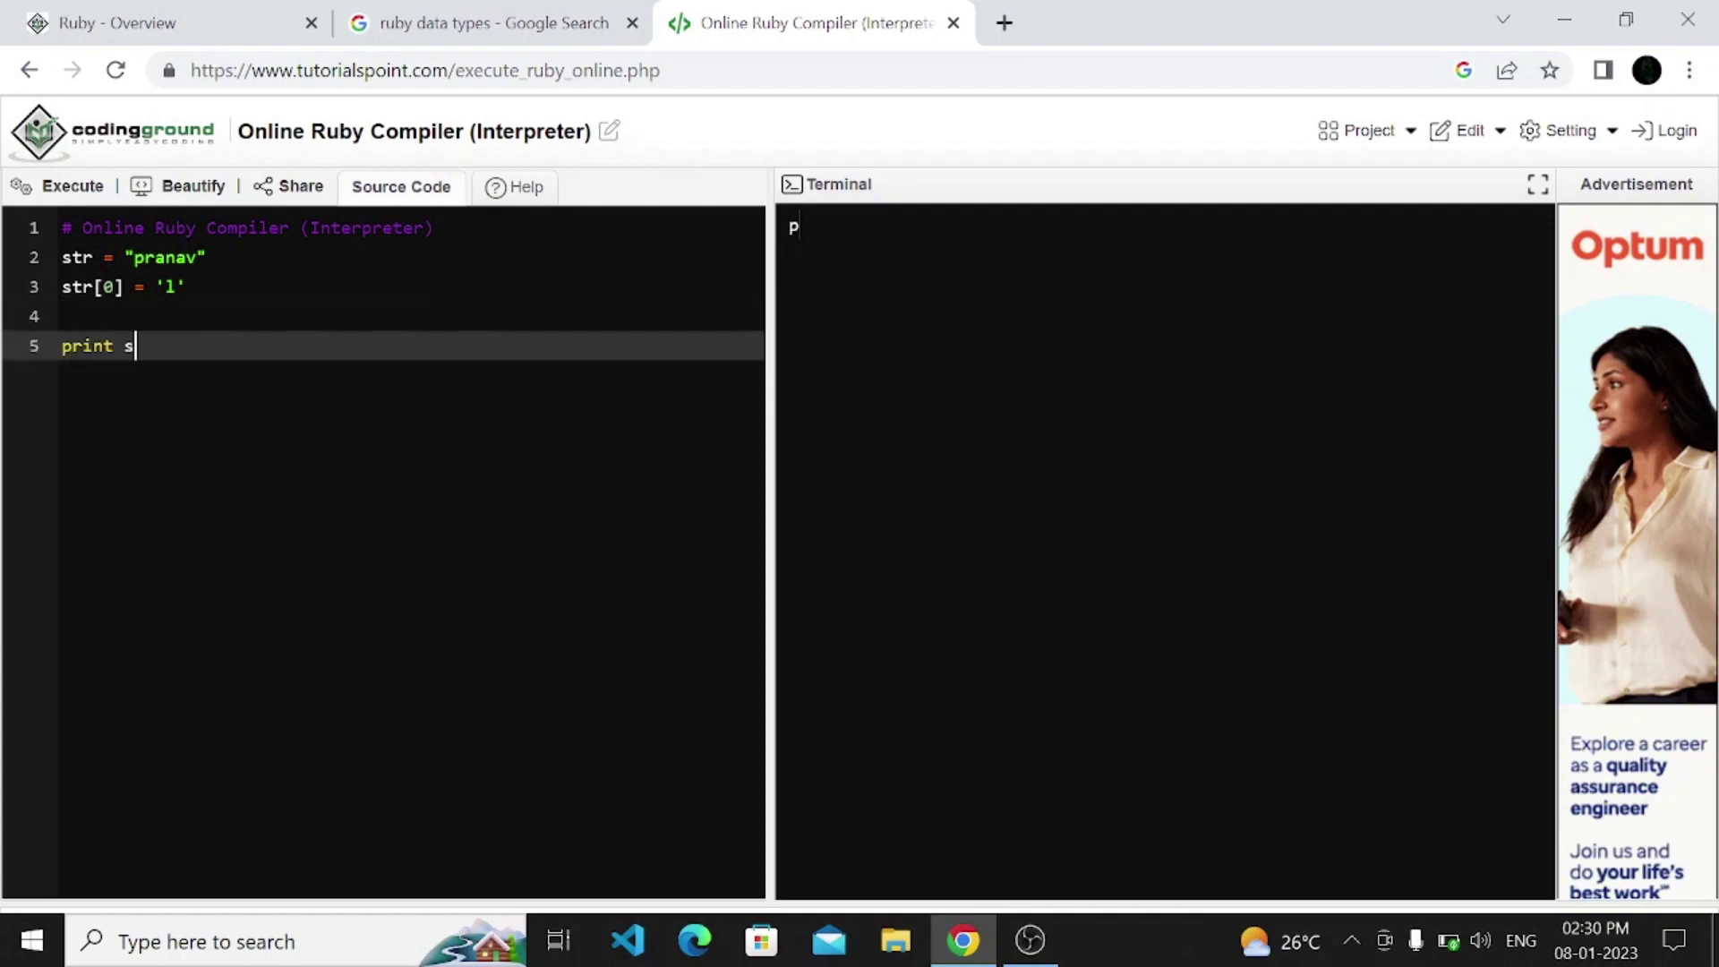
pyautogui.write('tr')
pyautogui.click(21, 195)
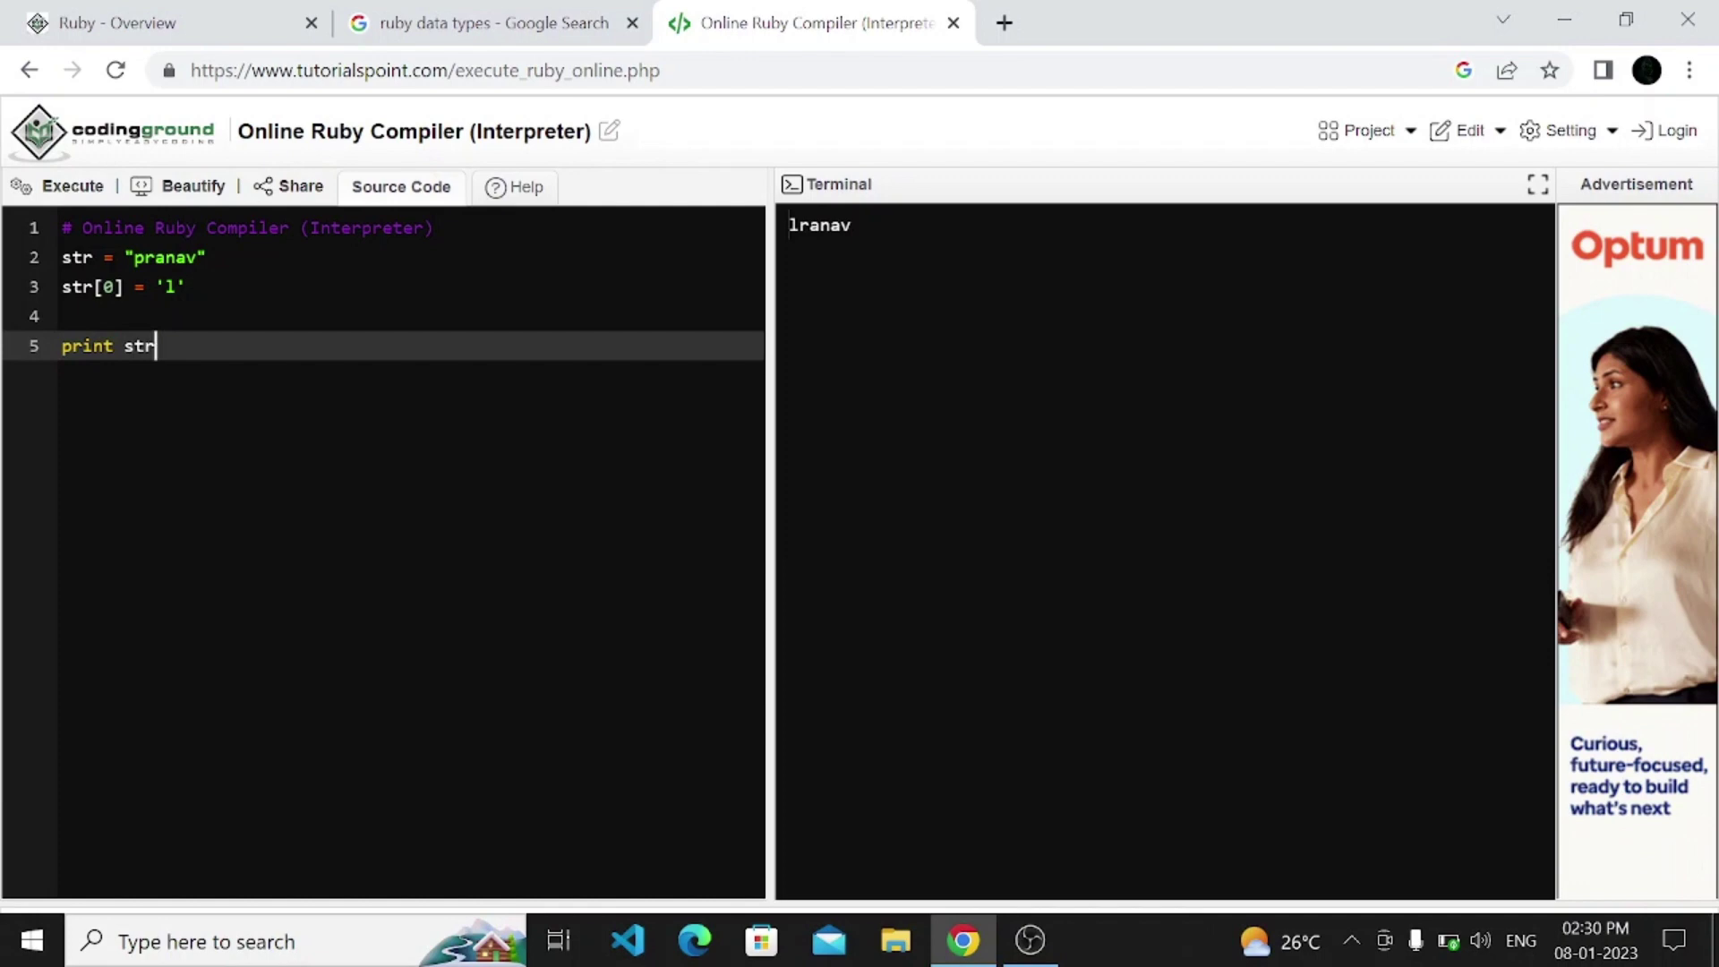
pyautogui.click(167, 287)
# Prefix str with a colon on line 2 and run it to show the unexpected '=' syntax error.
pyautogui.moveTo(136, 285); pyautogui.dragTo(117, 287)
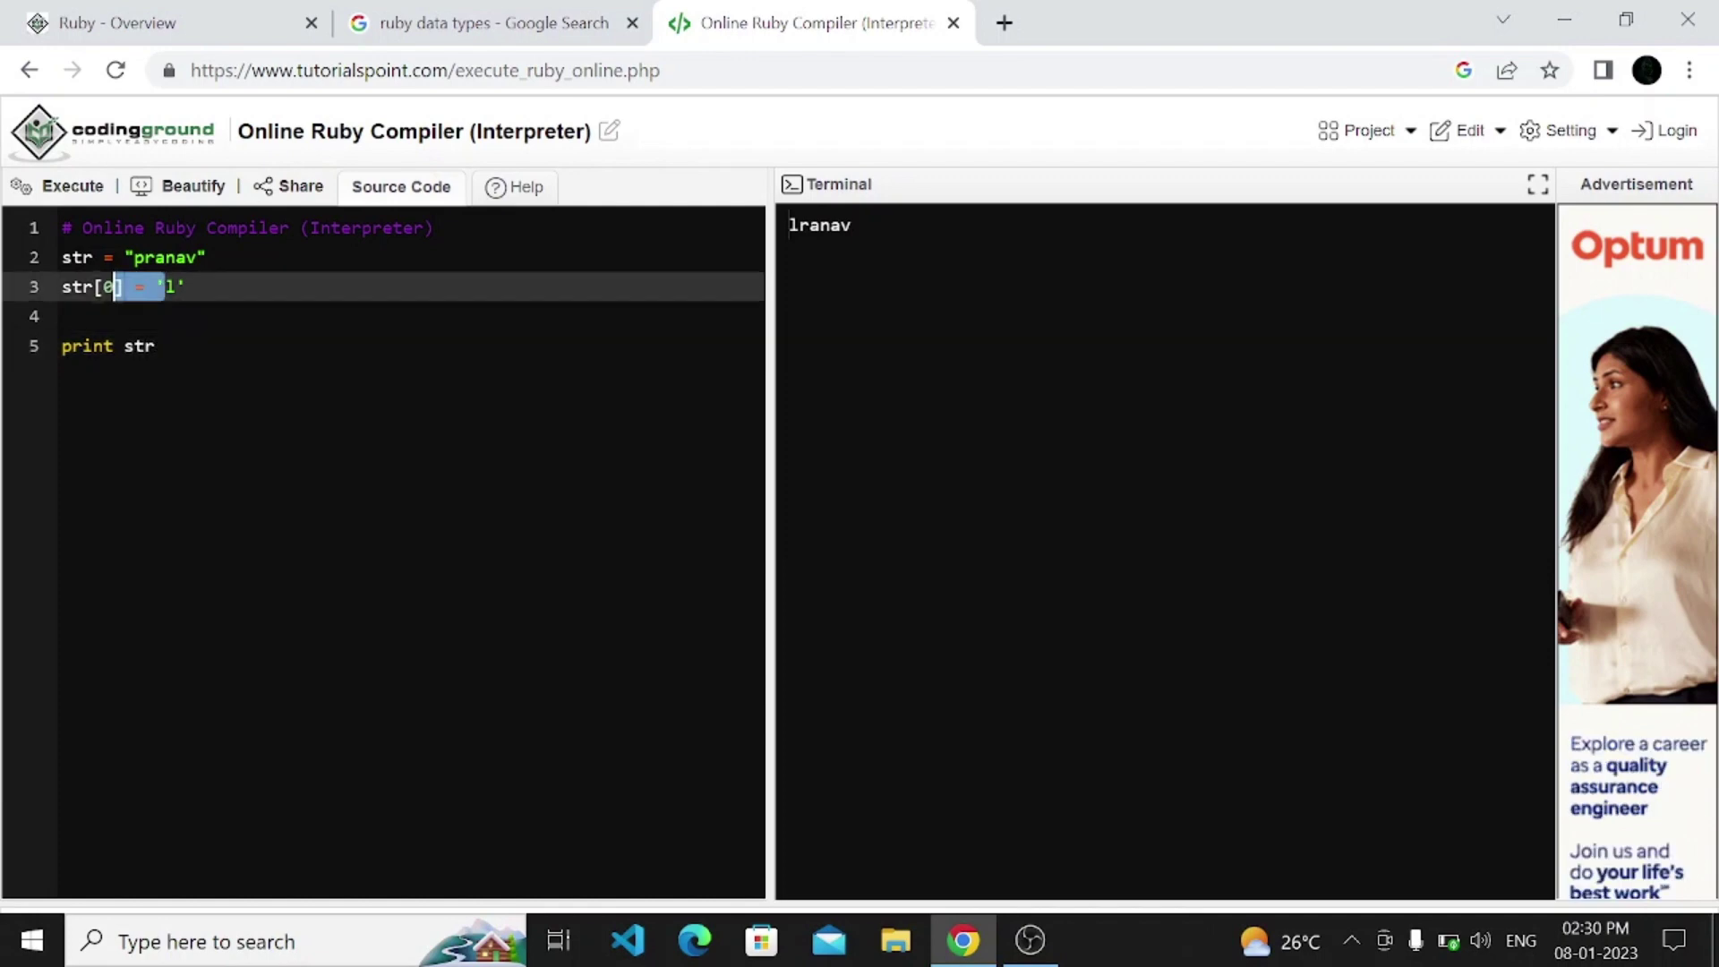
pyautogui.click(62, 257)
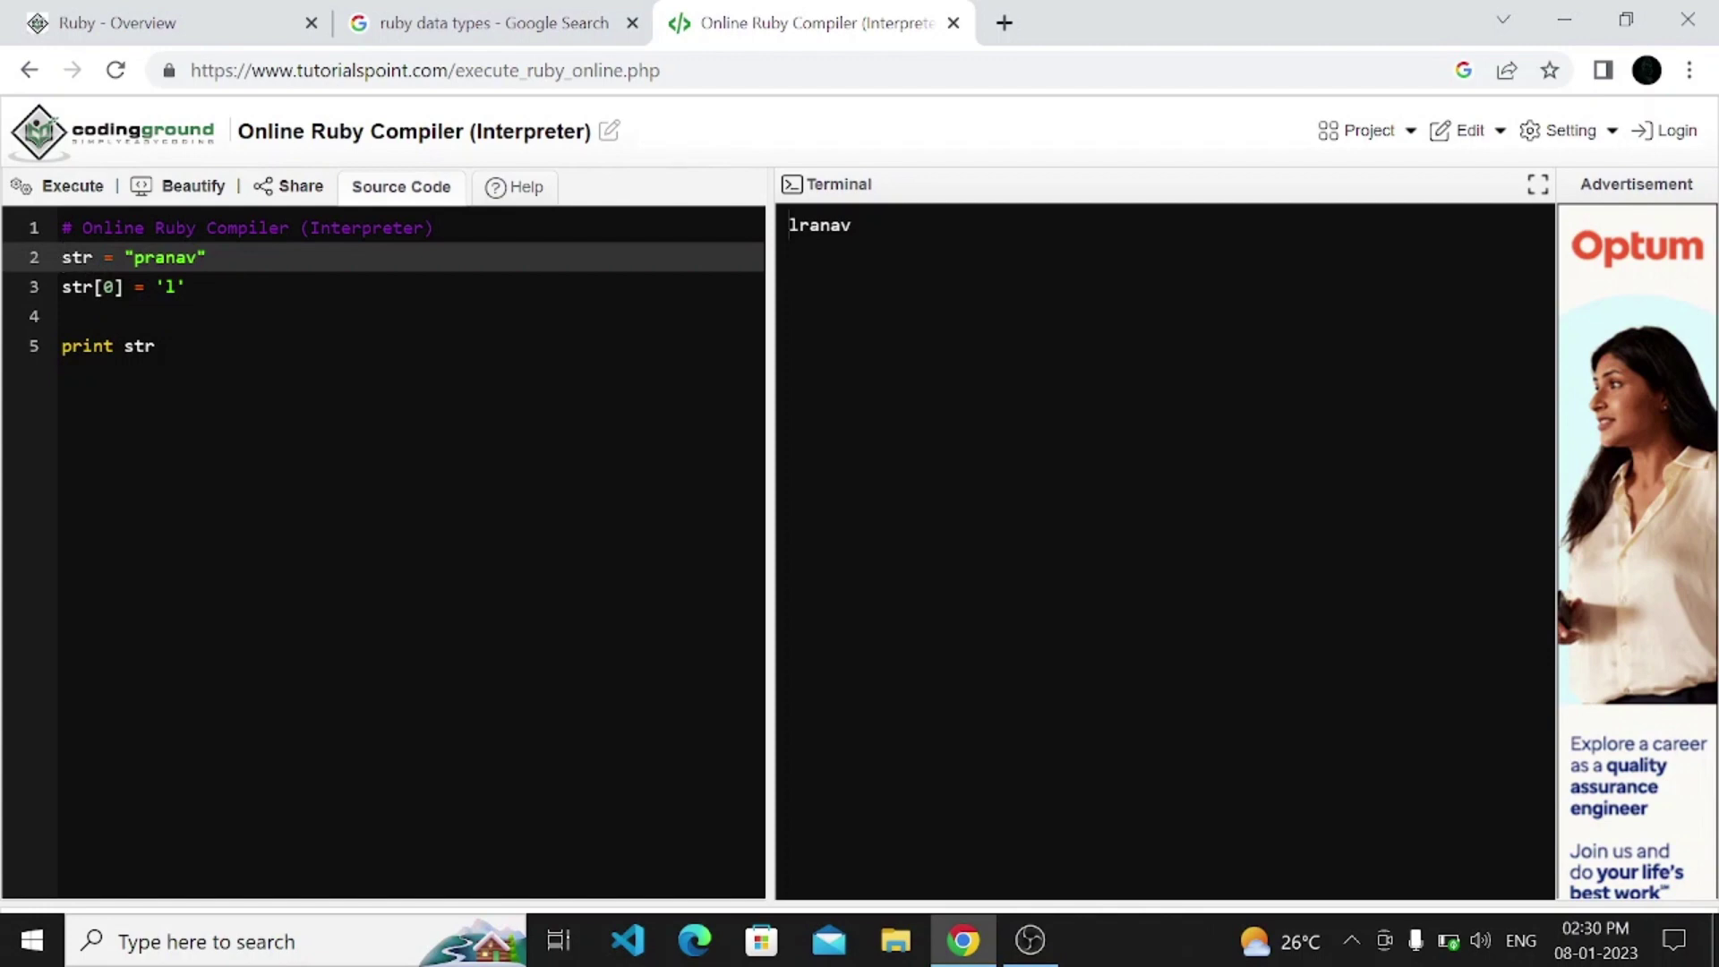
pyautogui.write(':')
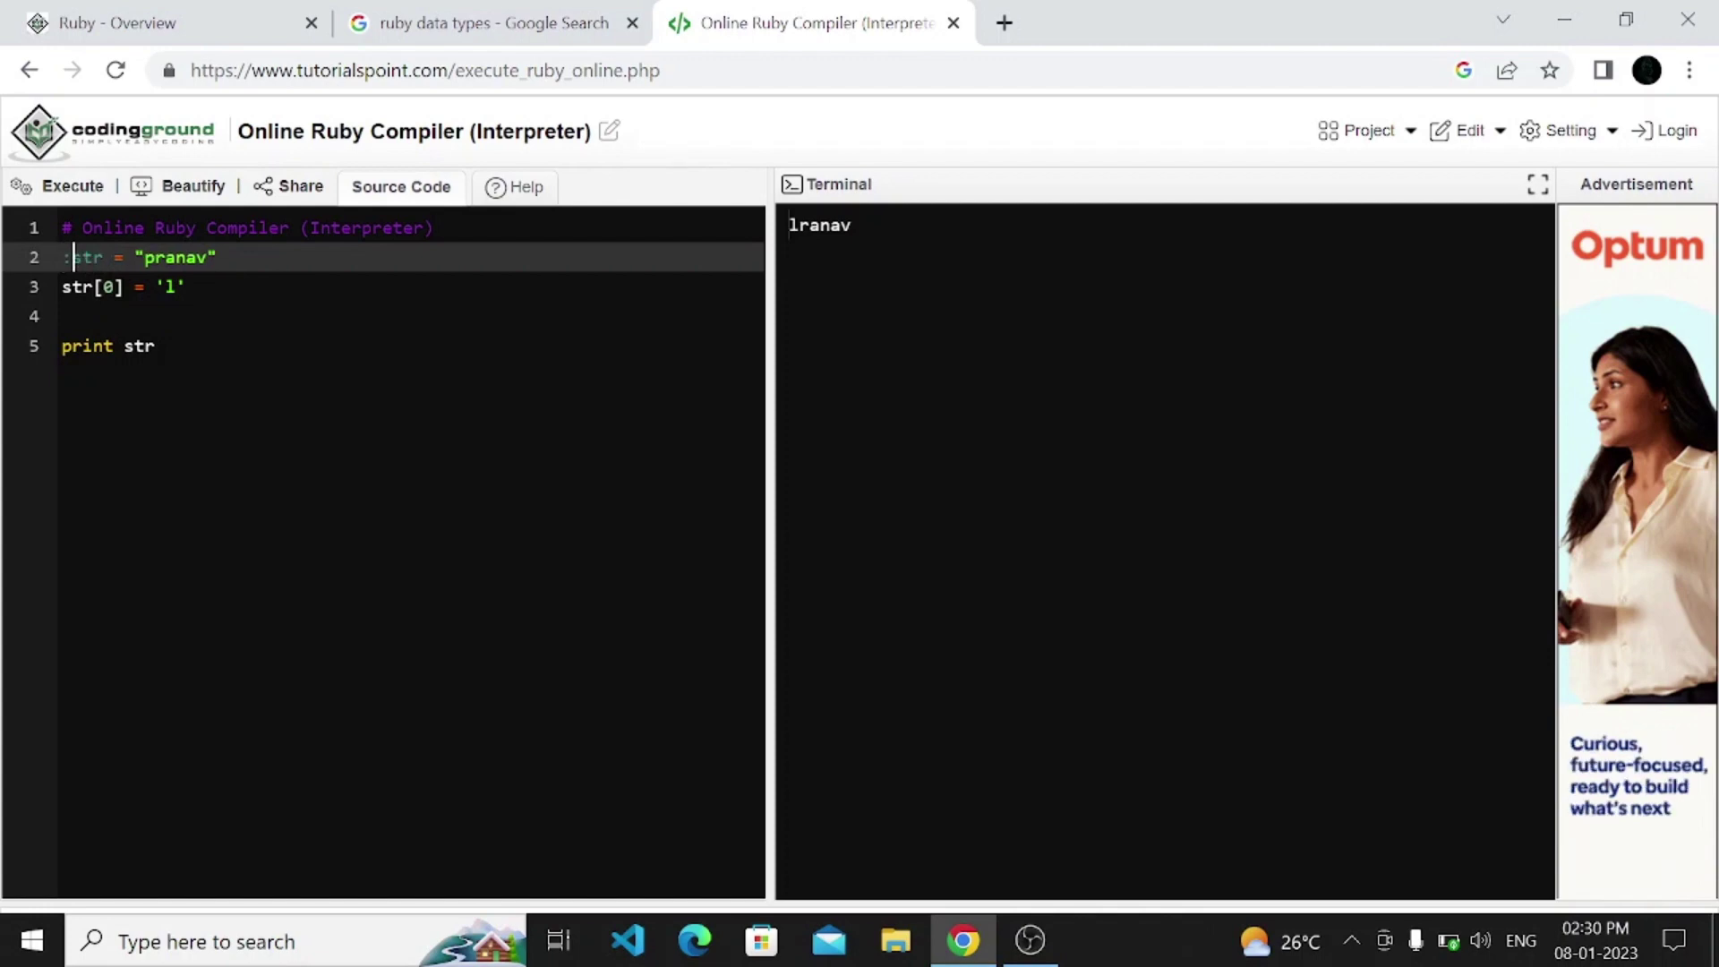
pyautogui.moveTo(73, 256); pyautogui.dragTo(209, 257)
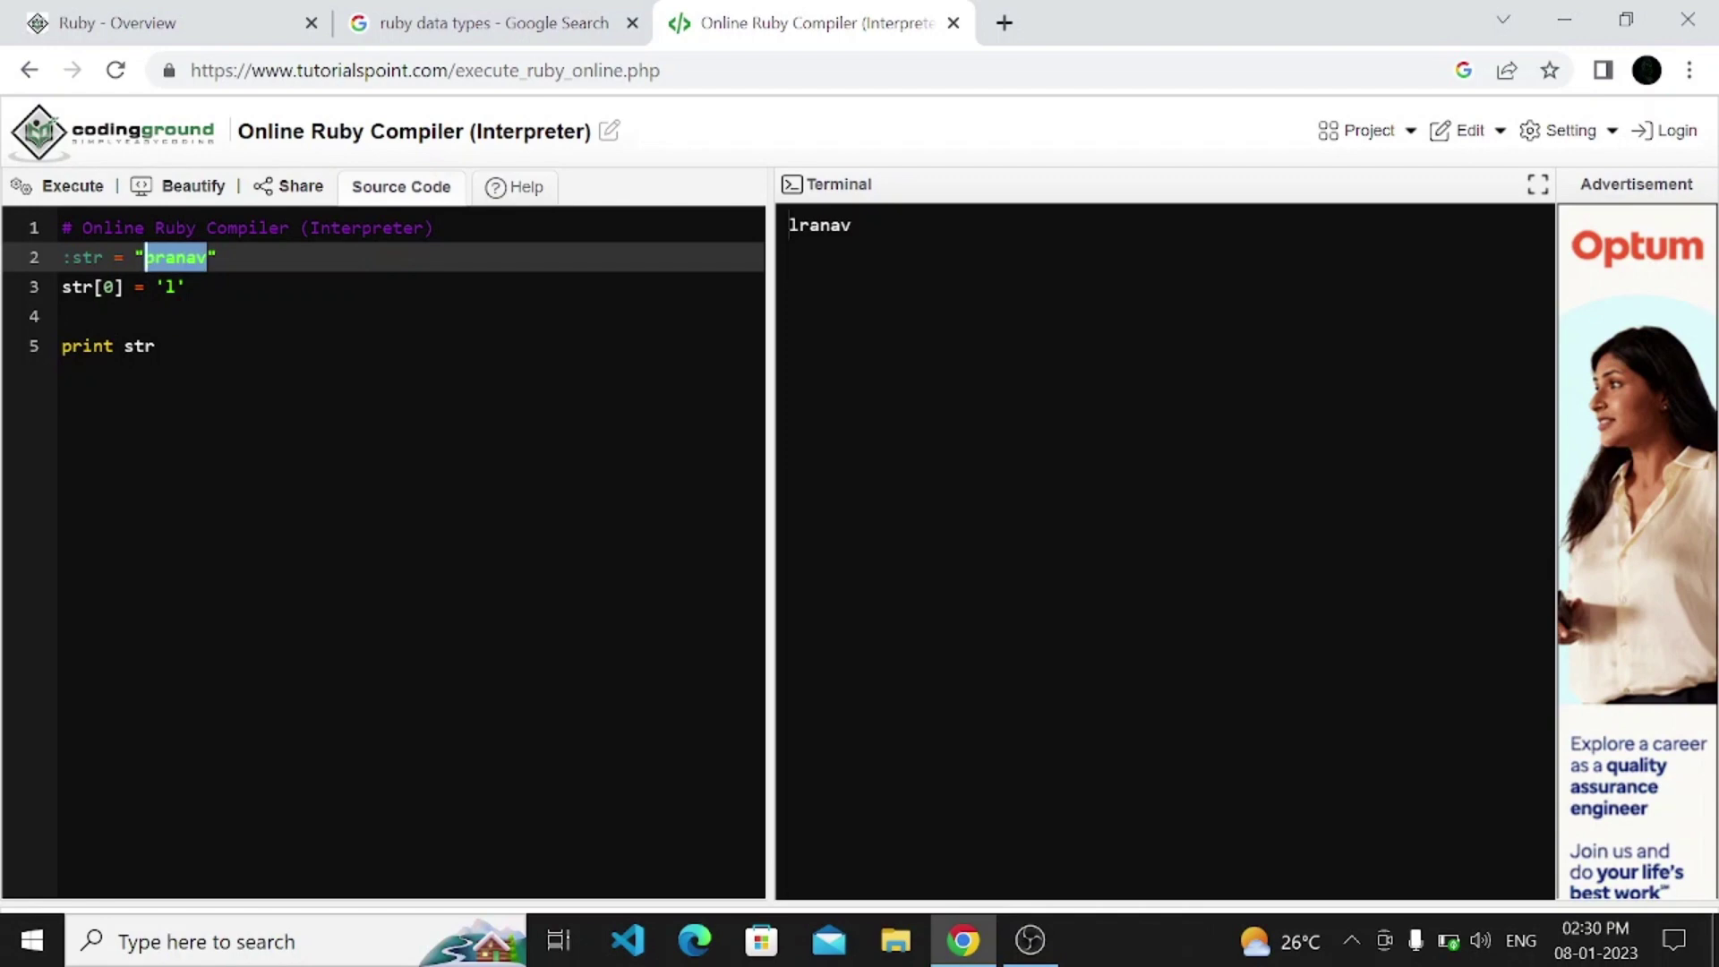
pyautogui.click(156, 345)
pyautogui.click(74, 187)
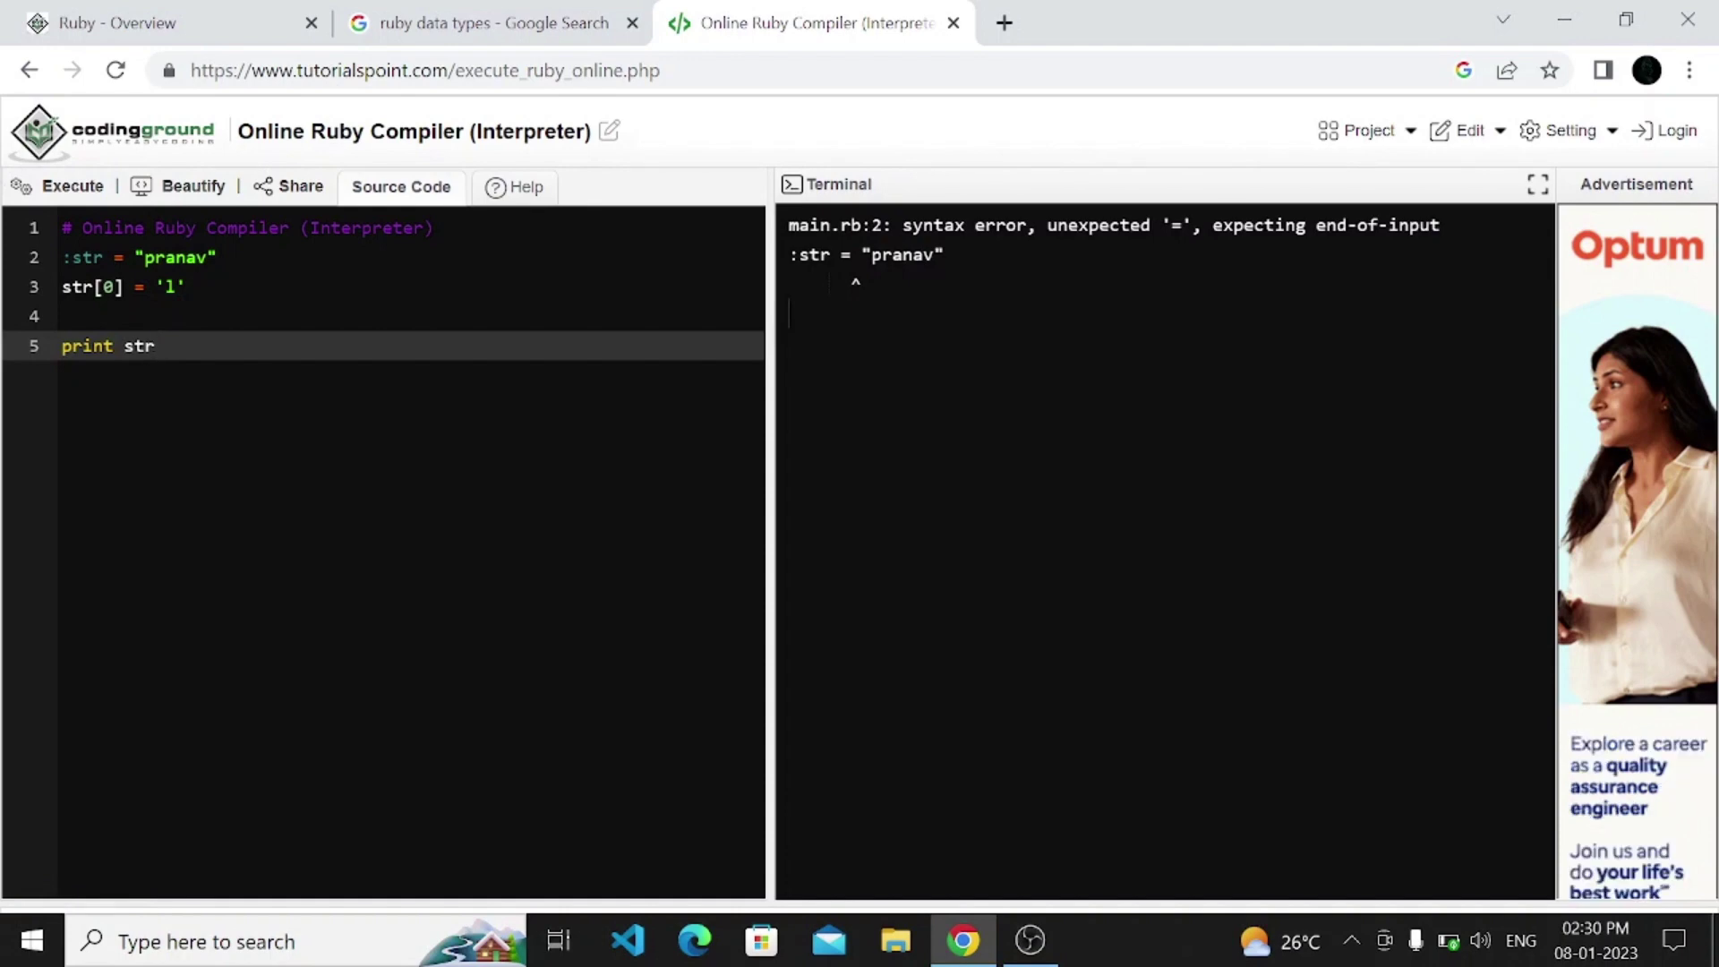
pyautogui.click(147, 287)
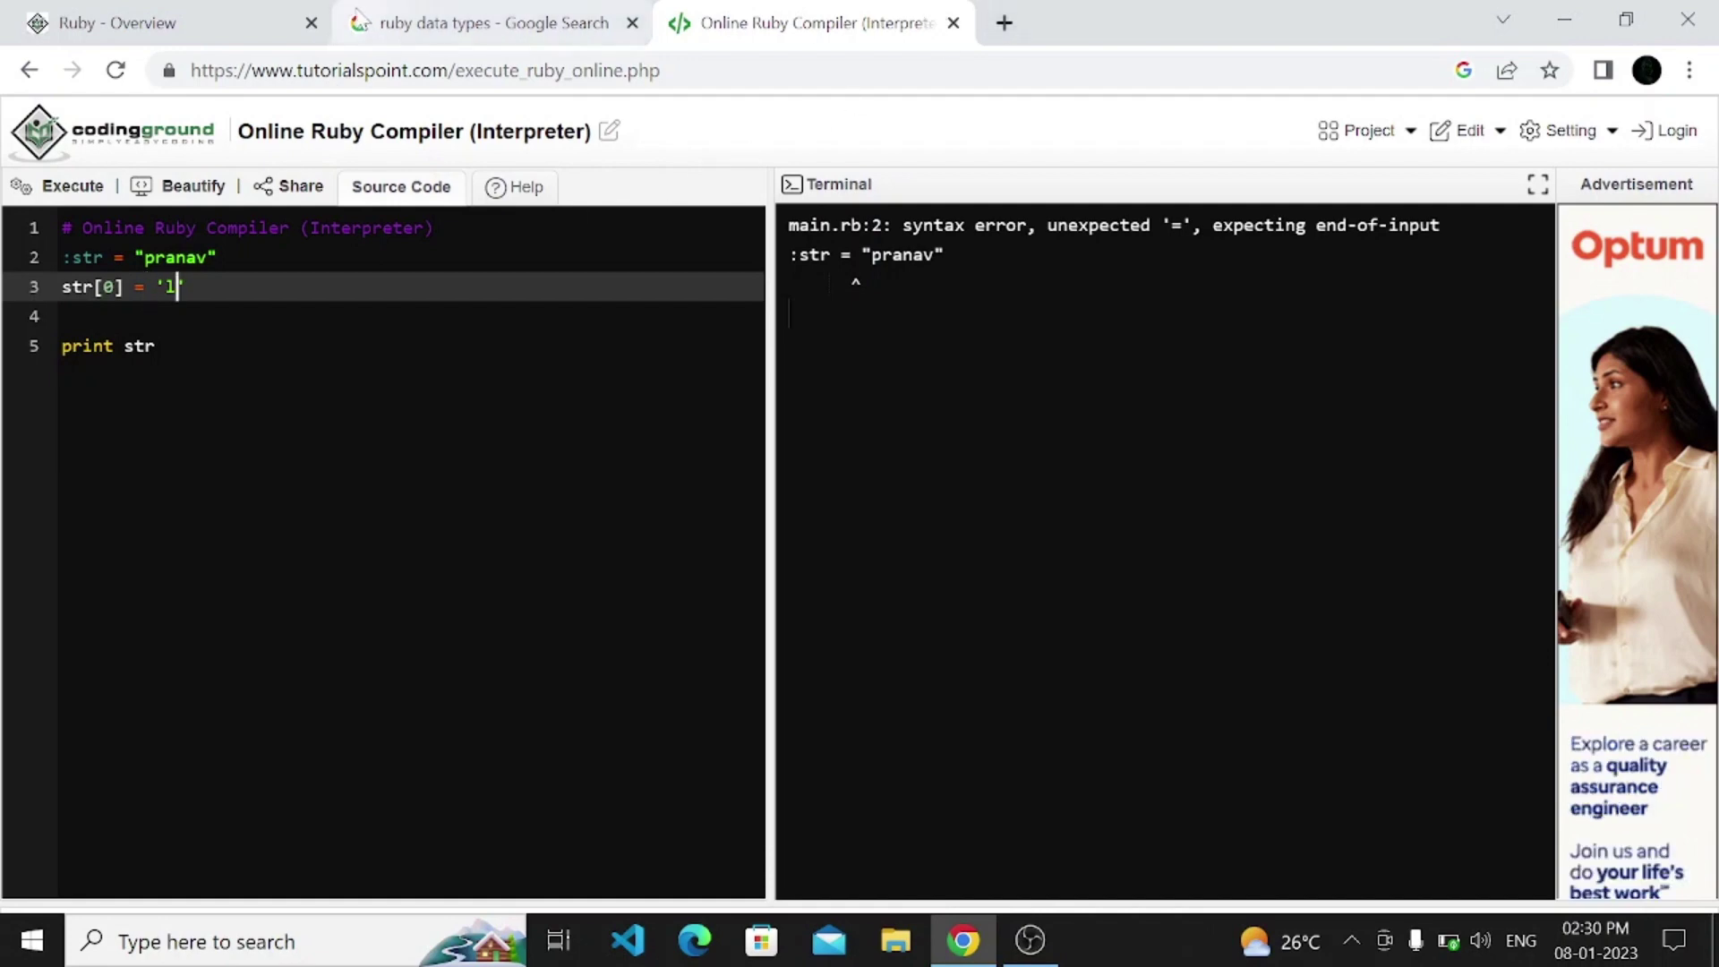
pyautogui.click(417, 23)
# Switch back to the Ruby - Overview tab showing the Features of Ruby list.
pyautogui.click(219, 24)
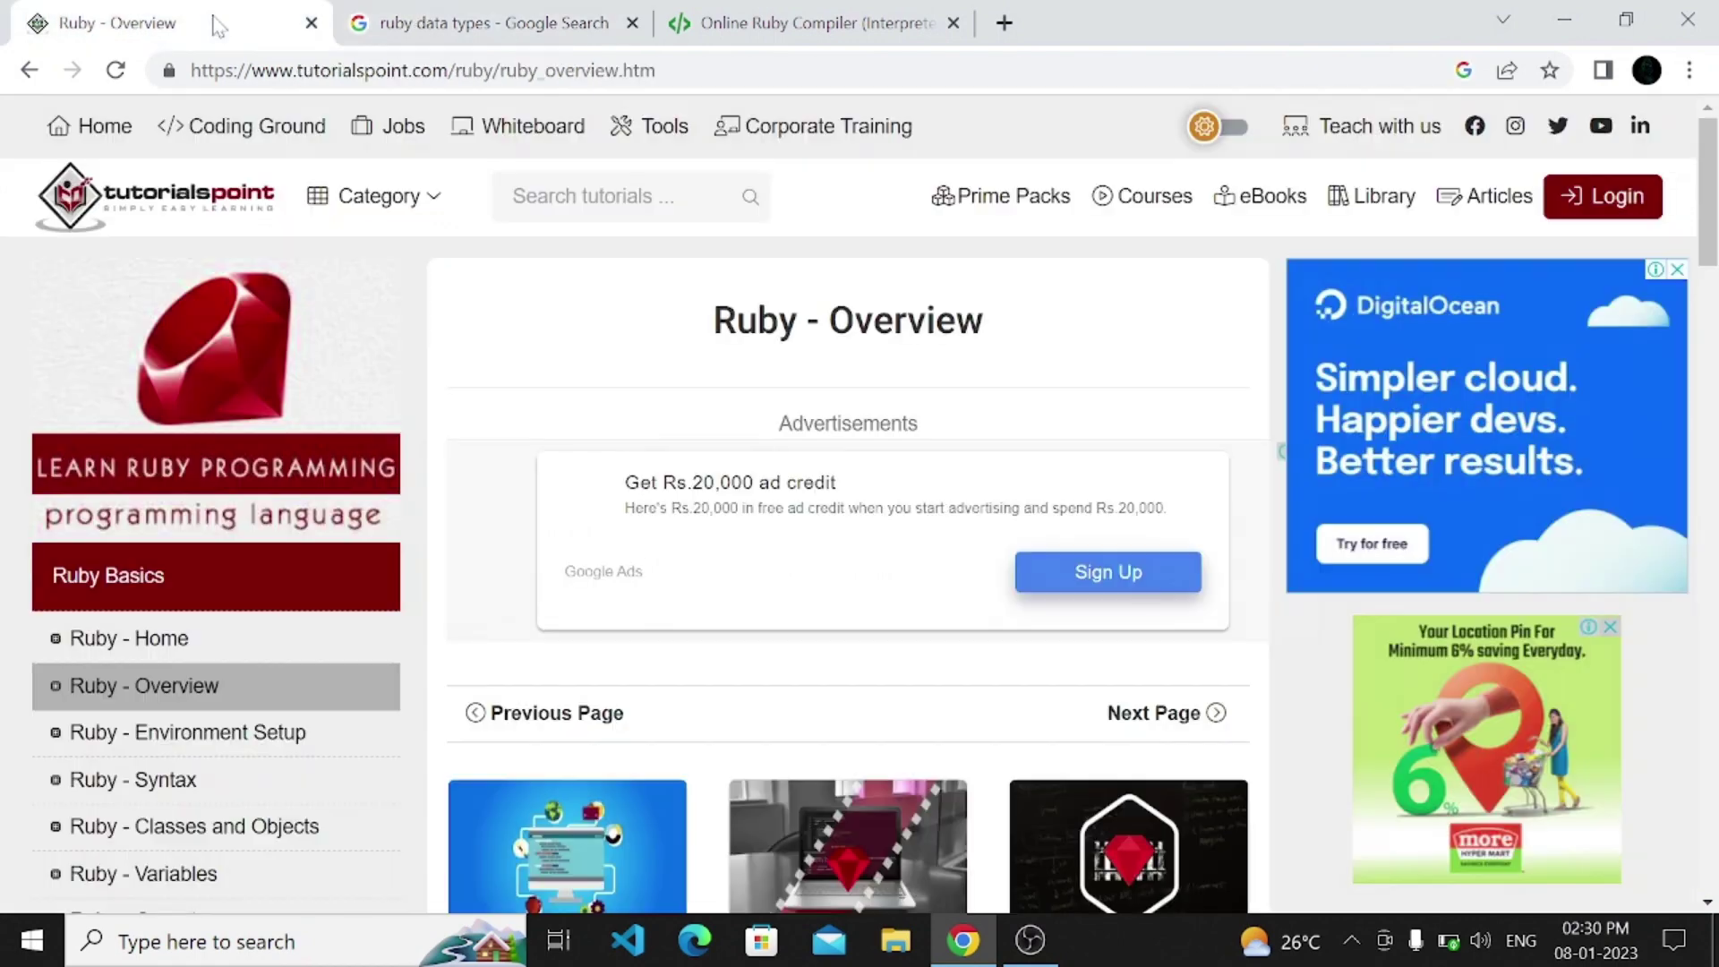
pyautogui.scroll(-2, 295, 601)
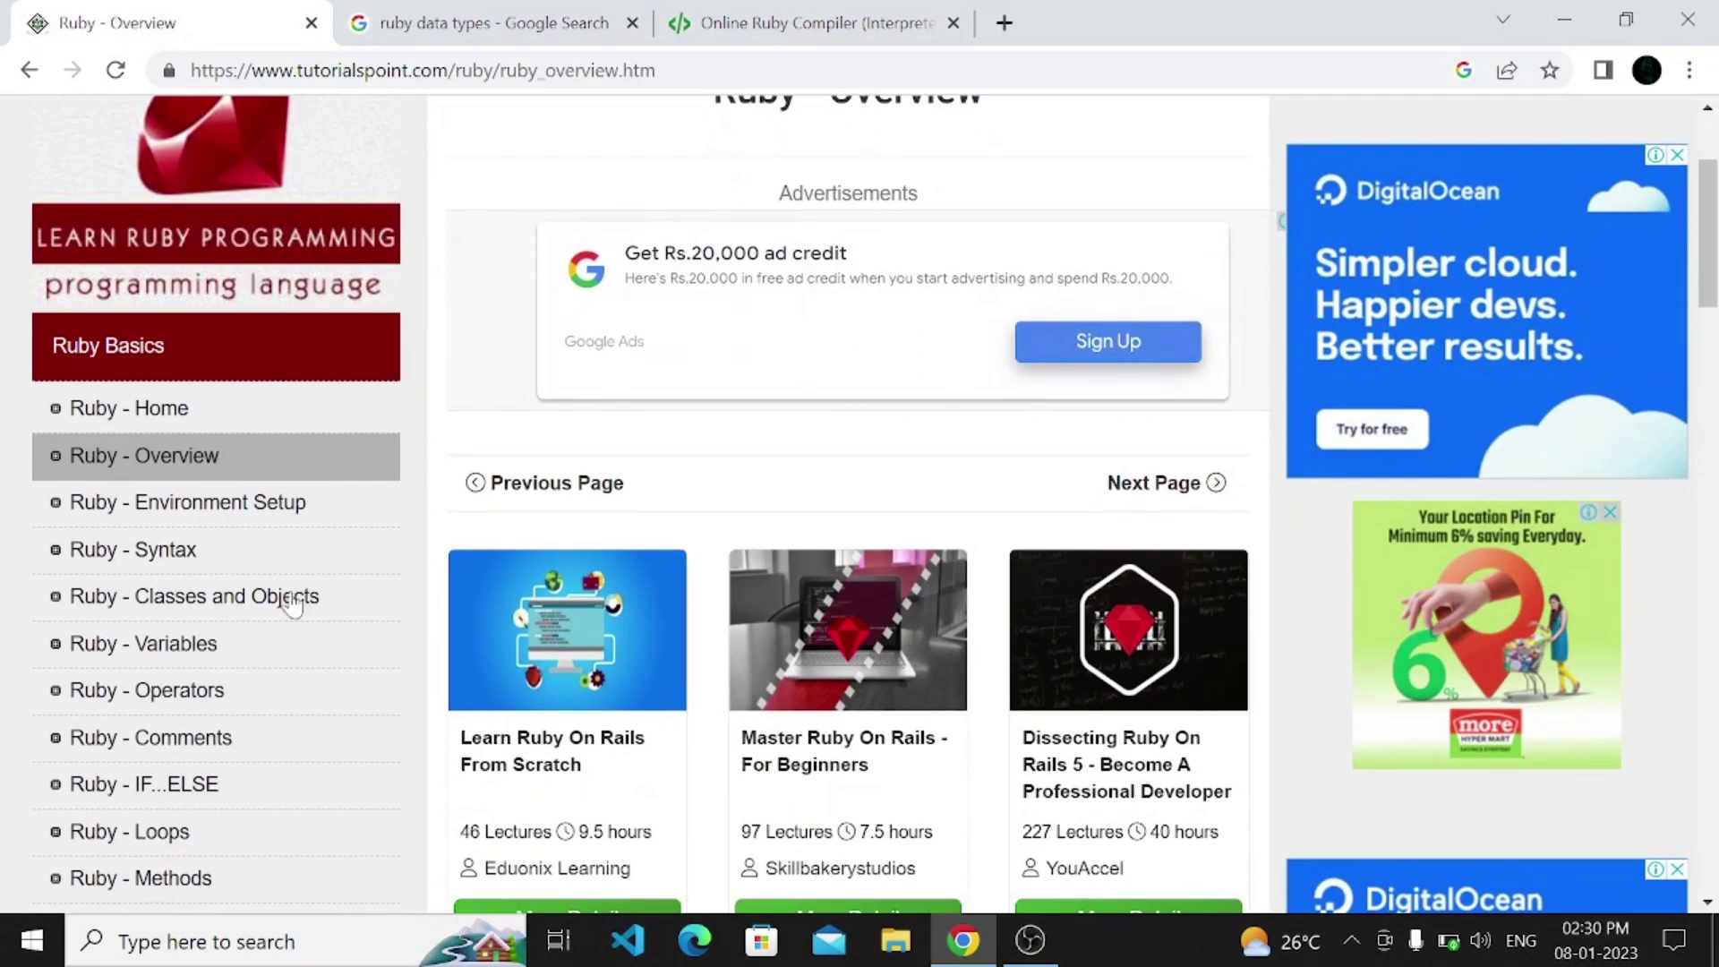
pyautogui.scroll(-2, 296, 601)
pyautogui.scroll(-2, 293, 599)
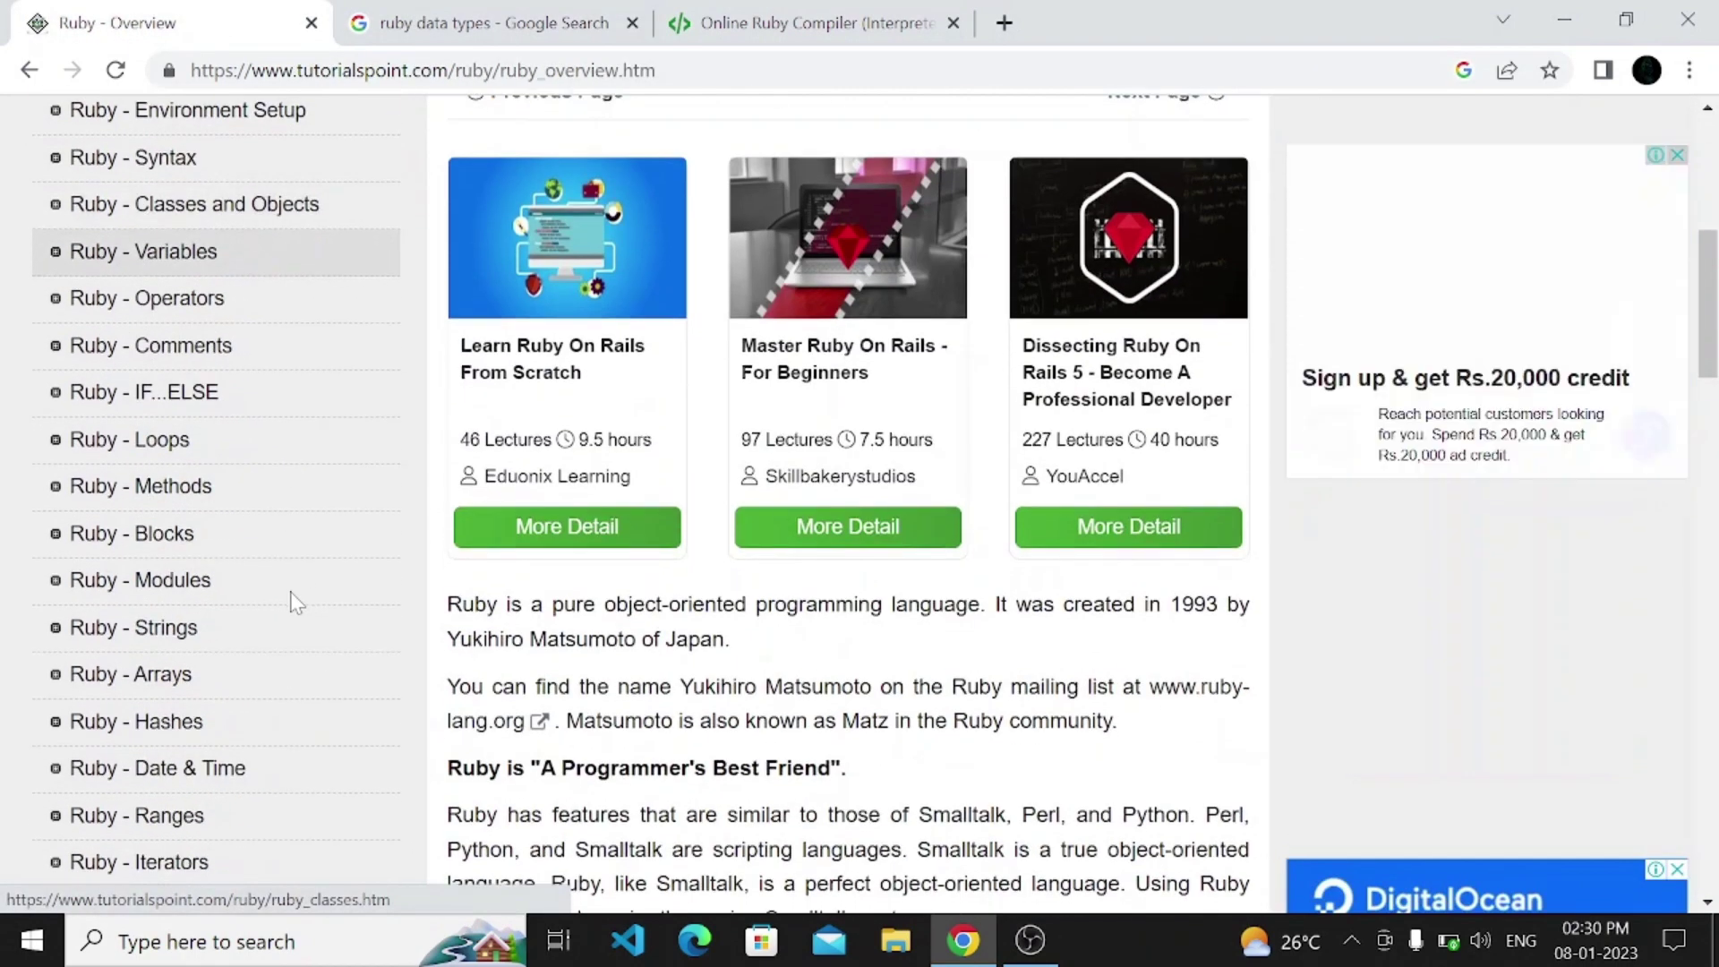
pyautogui.scroll(1, 281, 530)
pyautogui.scroll(1, 281, 530)
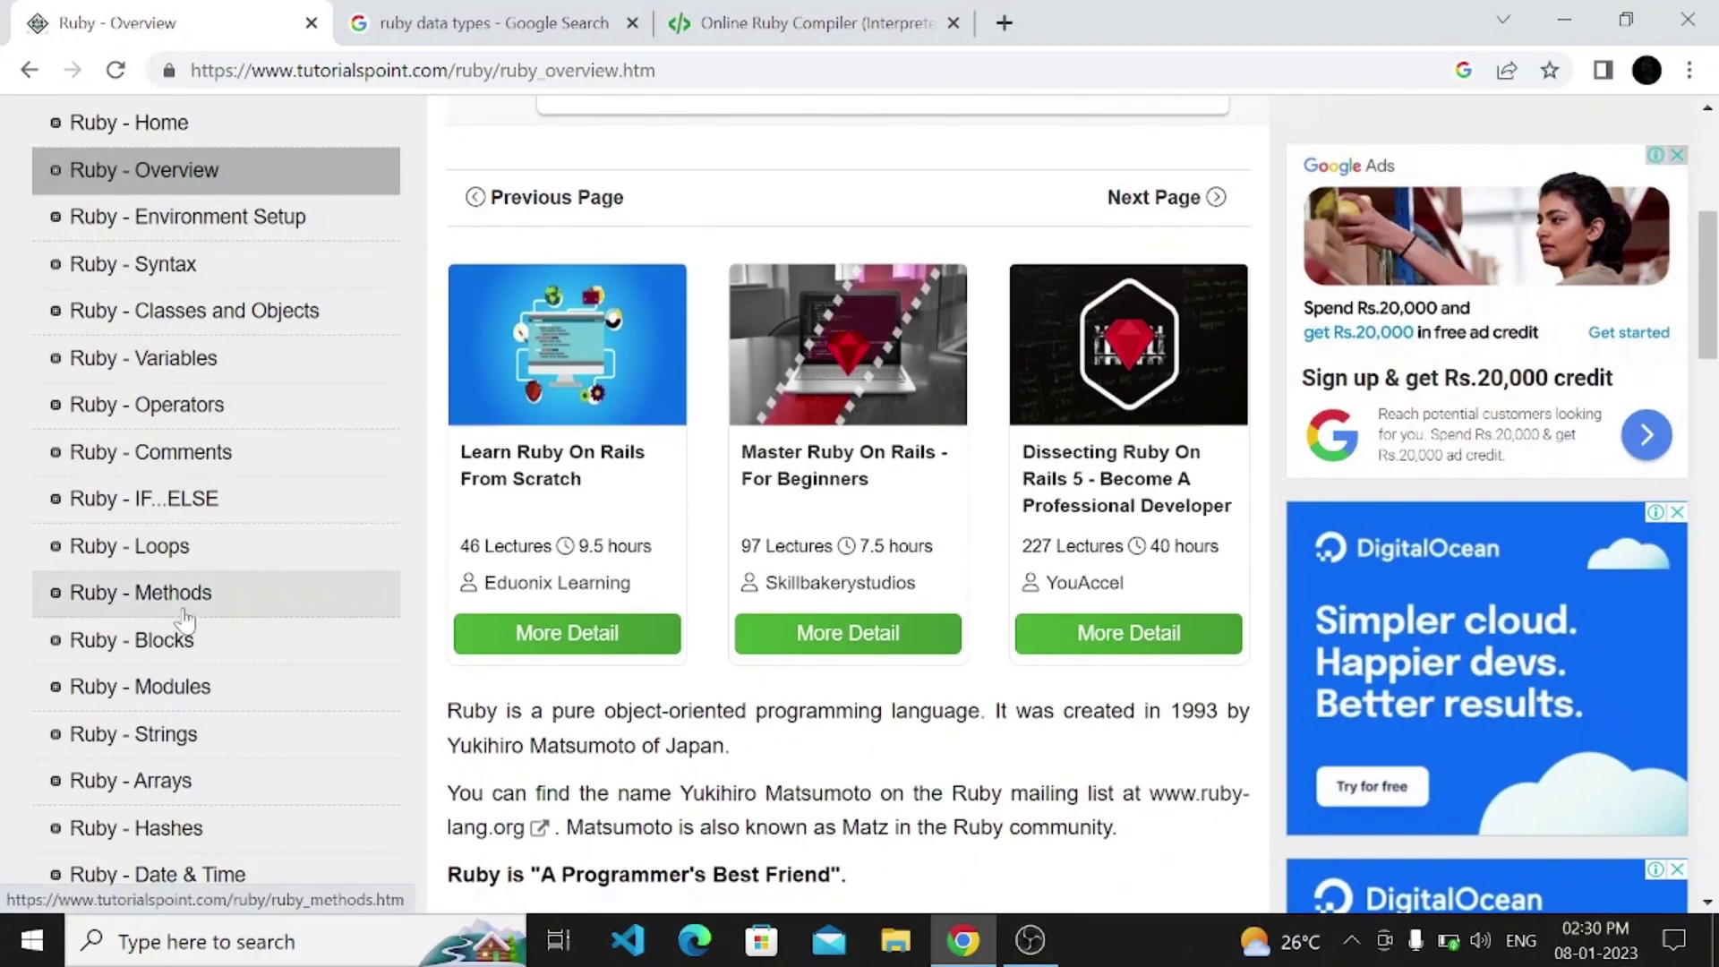
pyautogui.scroll(-1, 184, 618)
pyautogui.scroll(-3, 256, 343)
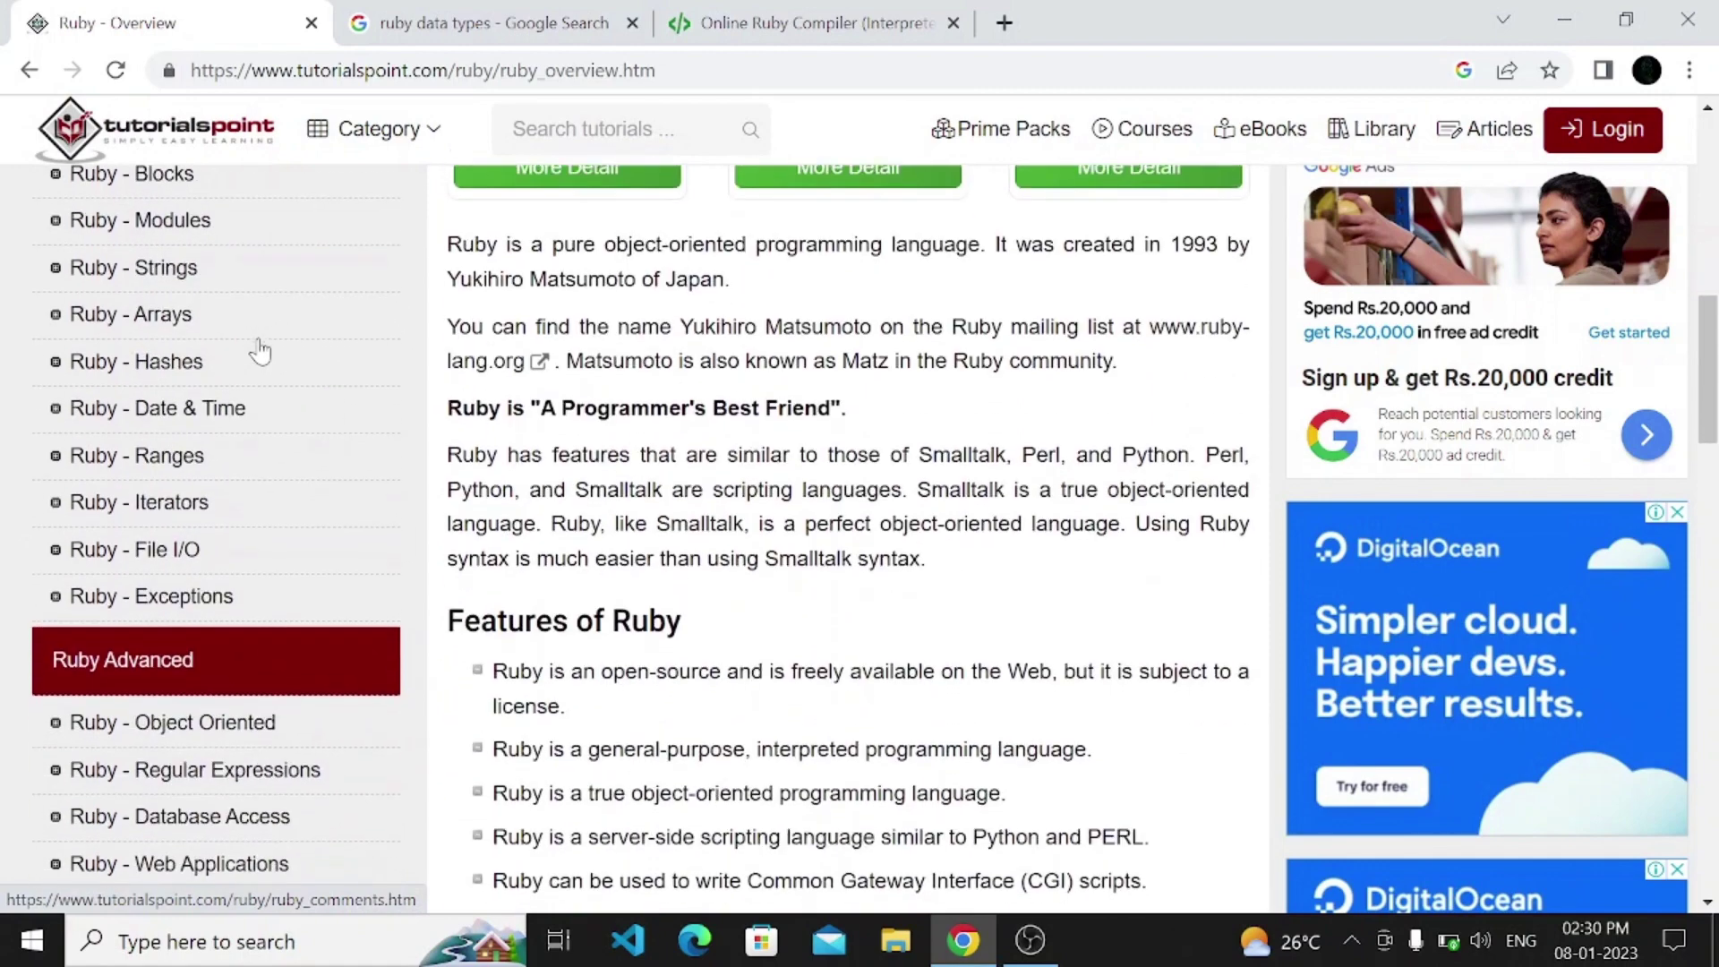
pyautogui.scroll(-2, 569, 511)
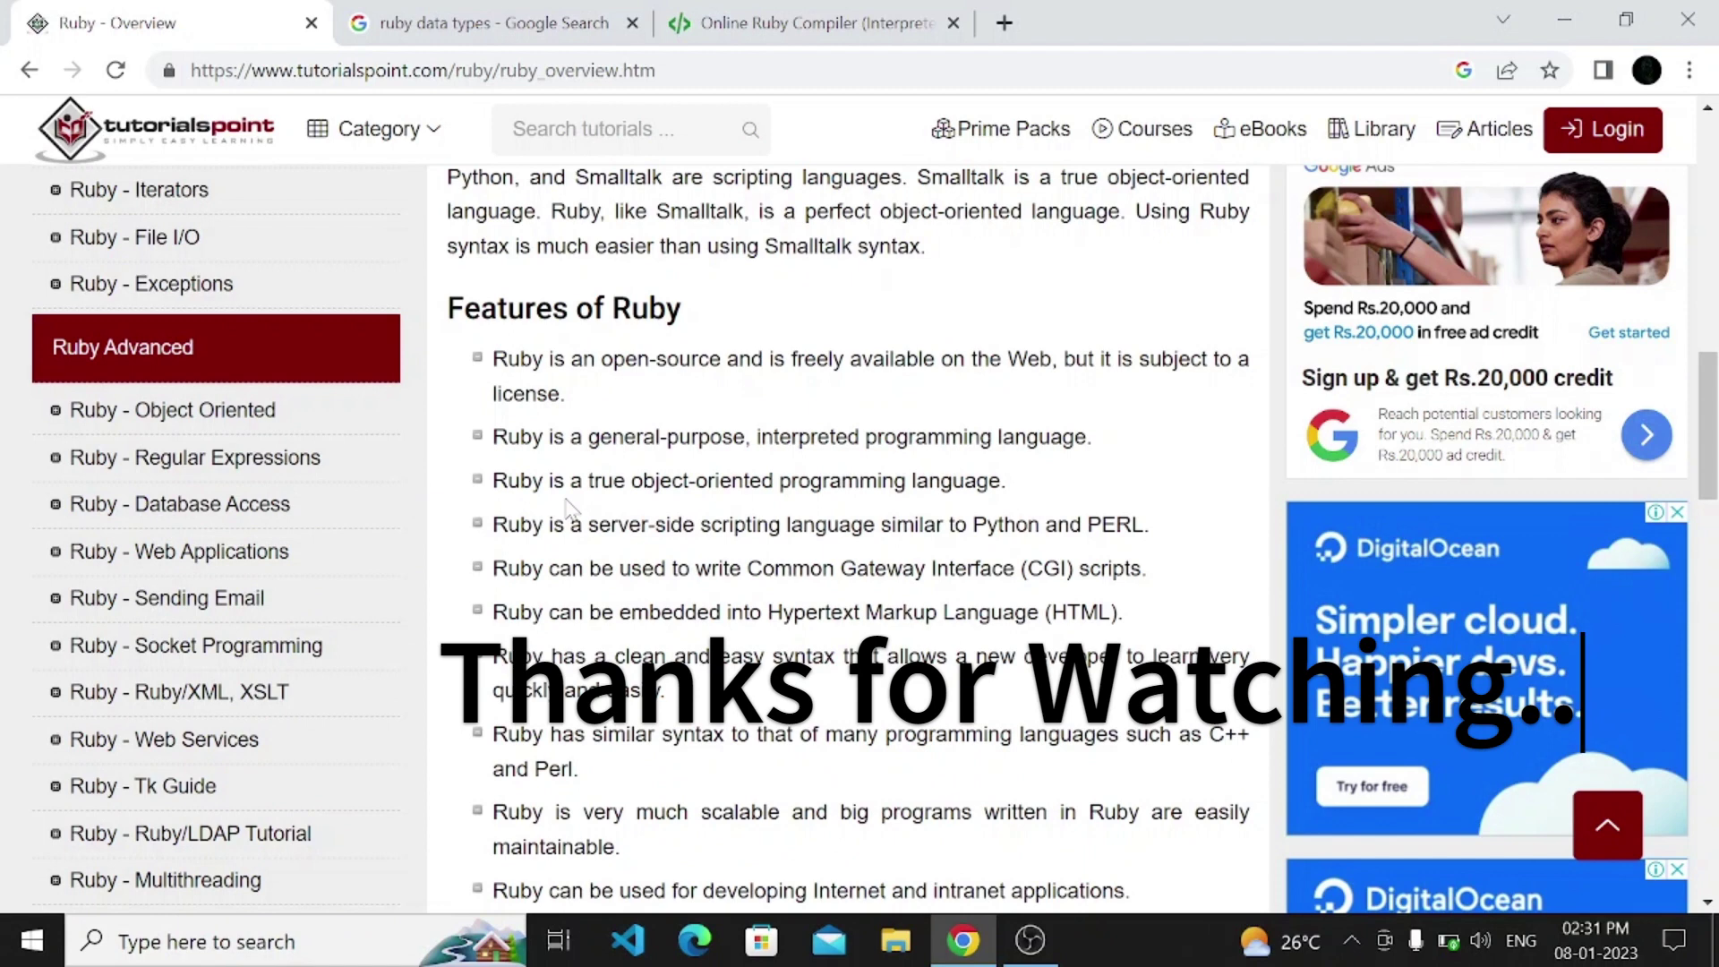
pyautogui.scroll(-1, 568, 509)
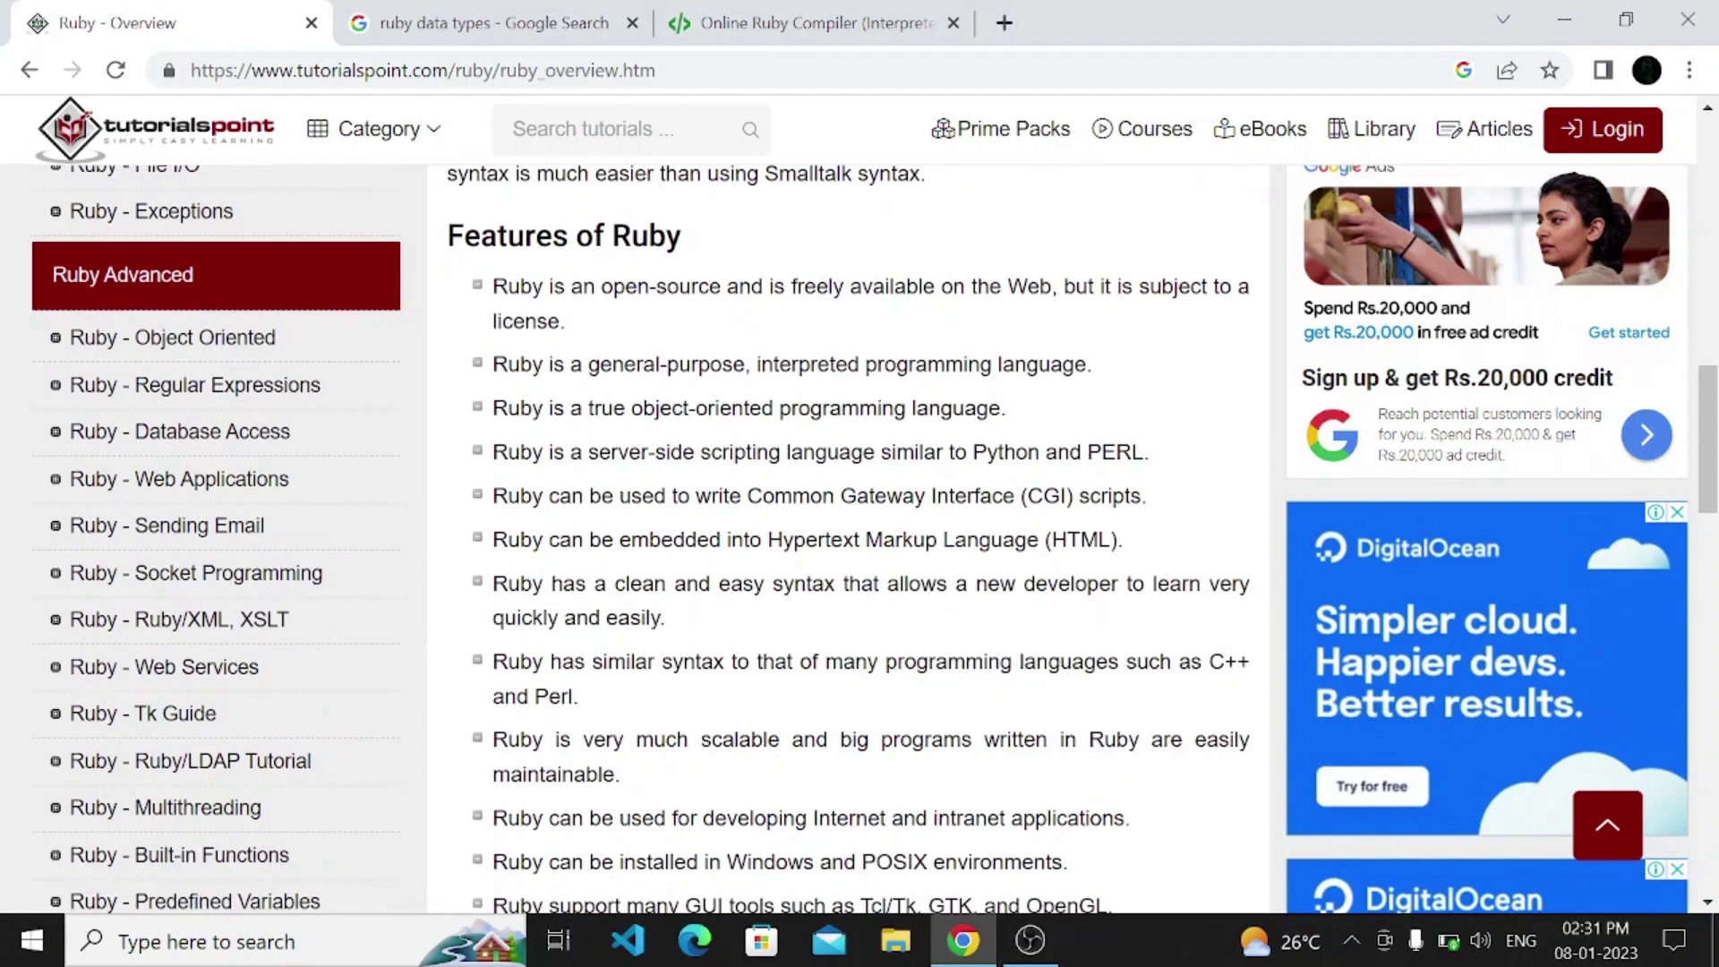